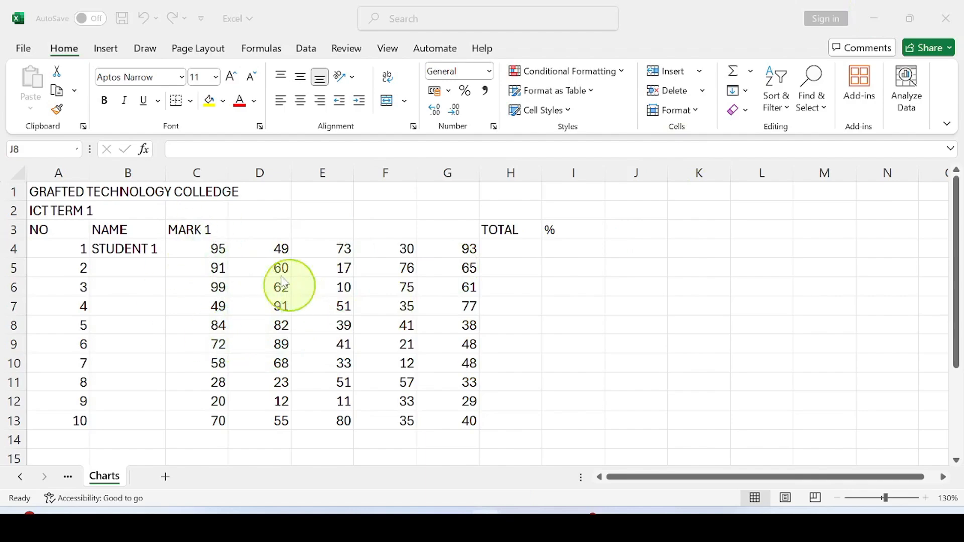
# Examine the two title rows and the column headings in row 3 of the marks sheet
pyautogui.click(34, 194)
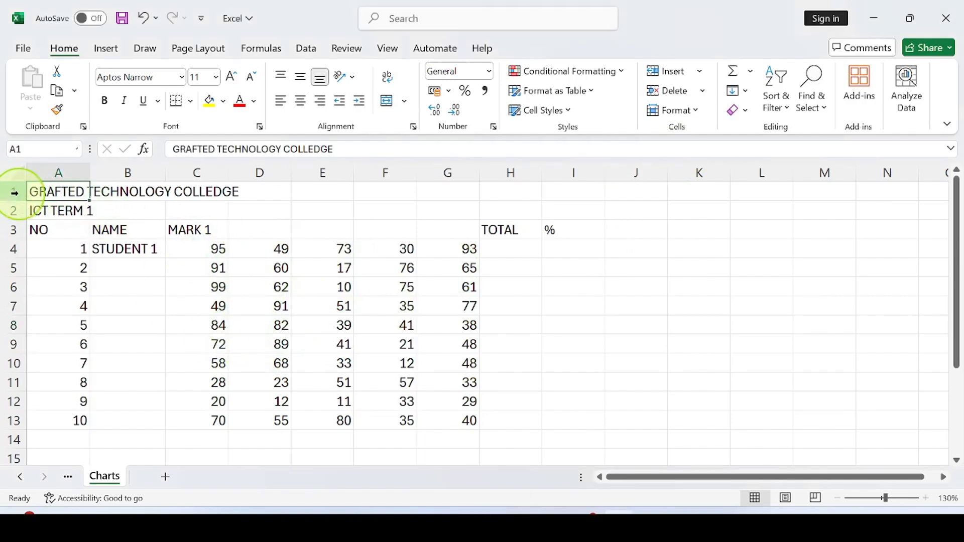
pyautogui.click(14, 192)
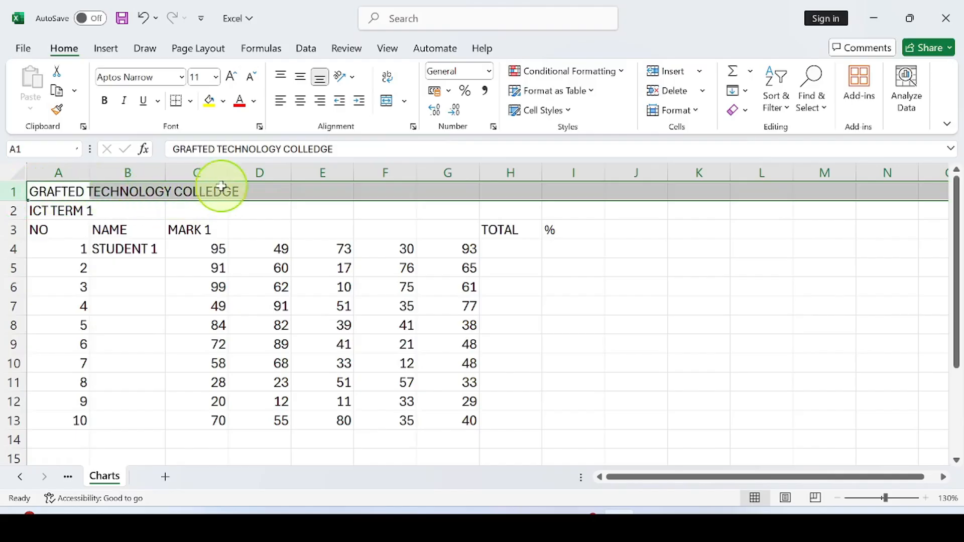
pyautogui.click(14, 211)
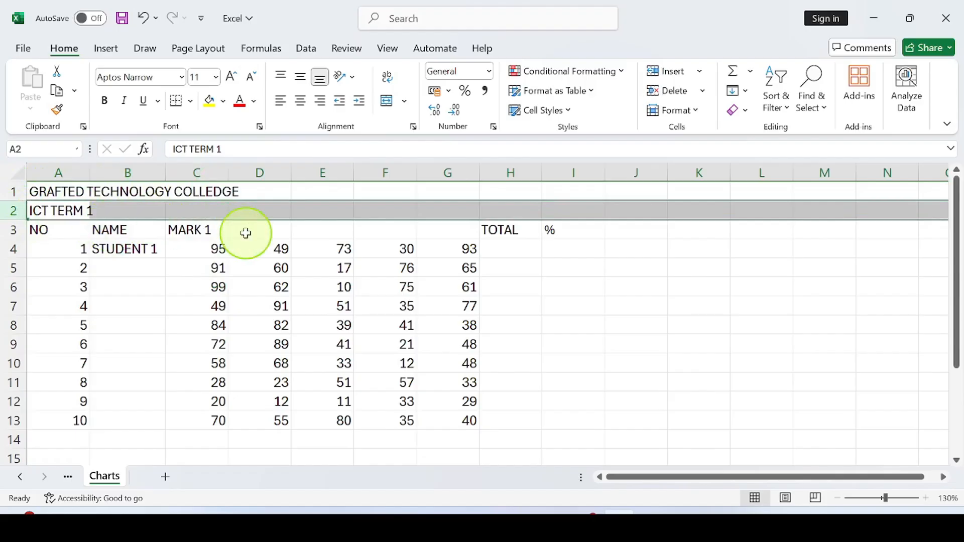
pyautogui.click(295, 207)
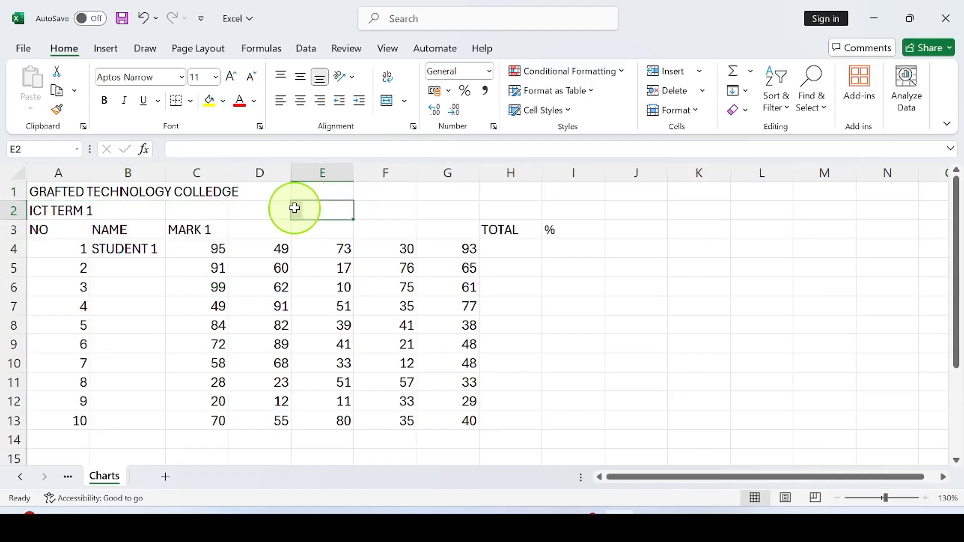
pyautogui.click(18, 230)
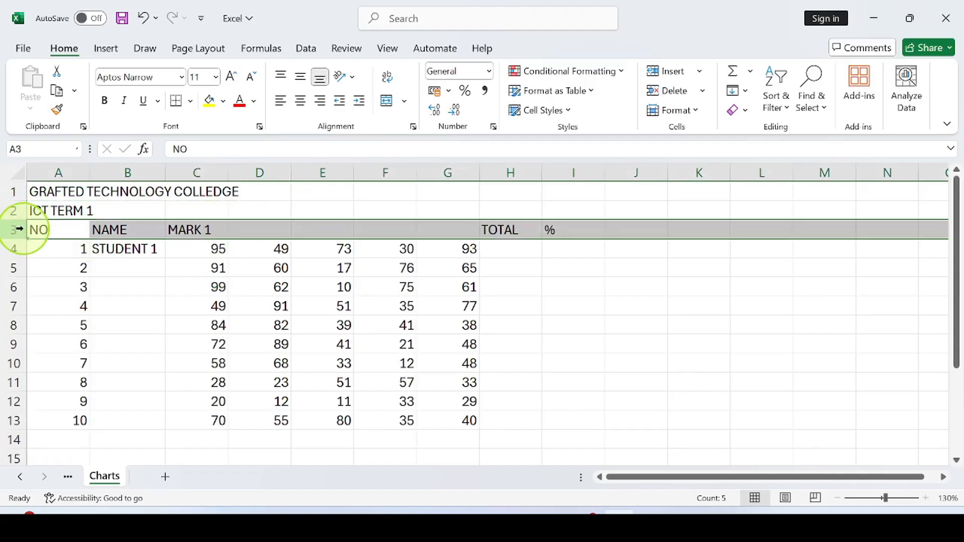
pyautogui.click(130, 229)
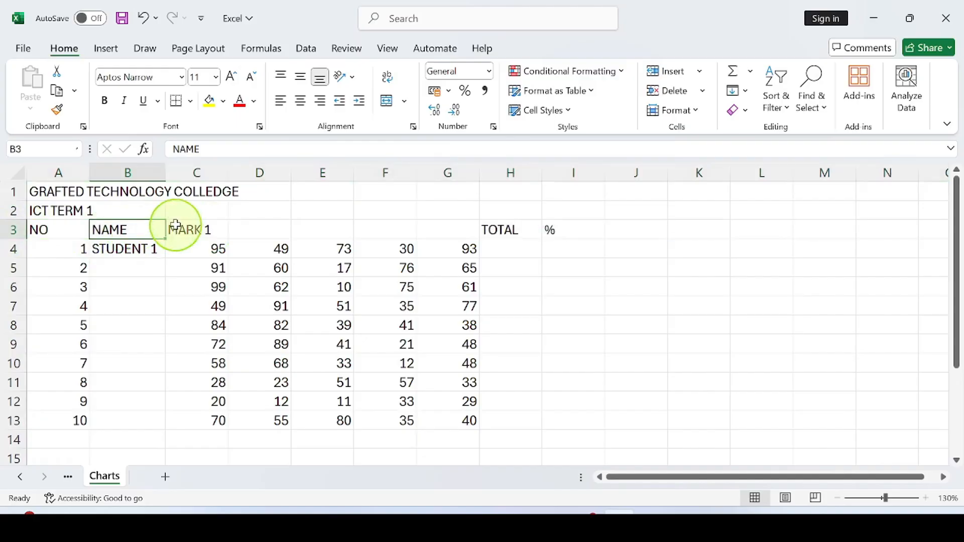
pyautogui.click(178, 227)
pyautogui.click(259, 230)
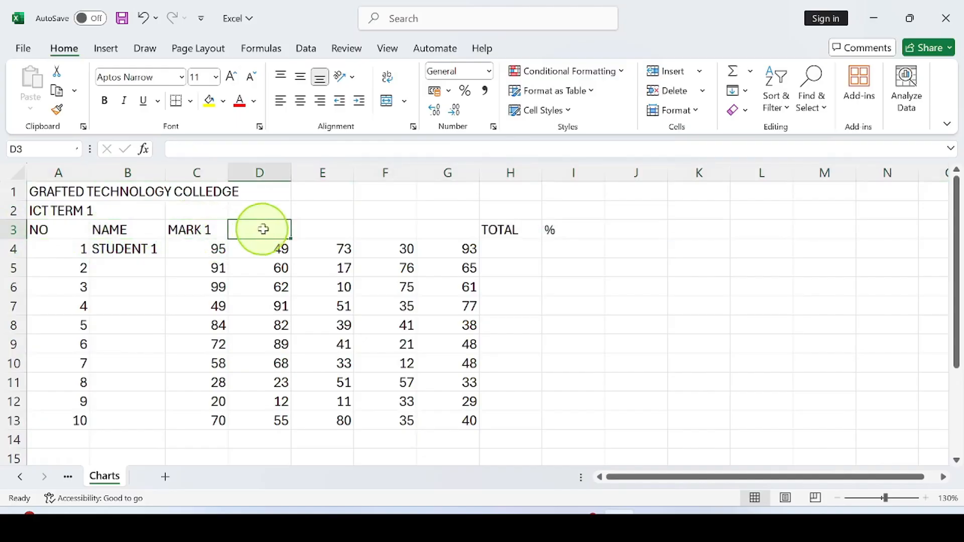
# Extend the MARK 1 heading across D3:G3 as a series from MARK 2 to MARK 5
pyautogui.moveTo(263, 229); pyautogui.dragTo(438, 230)
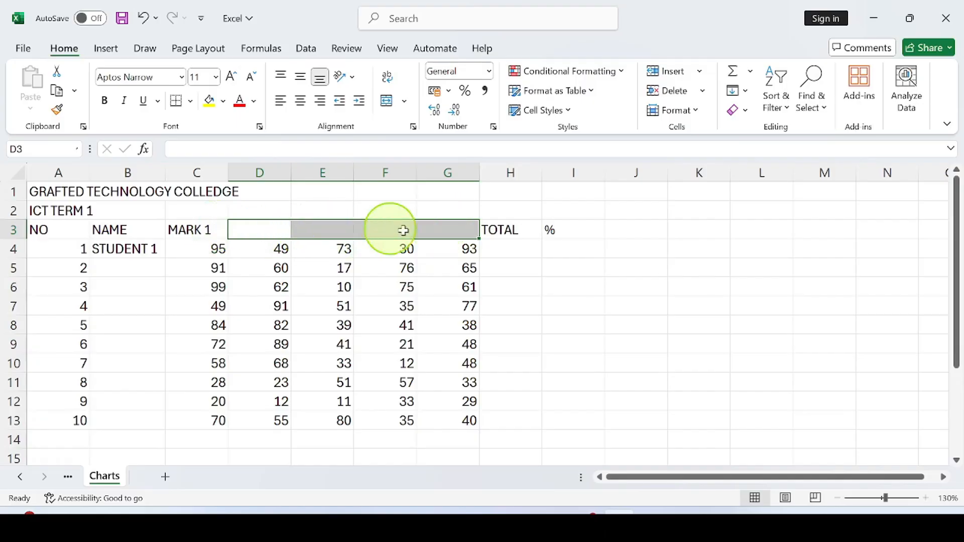
pyautogui.click(190, 228)
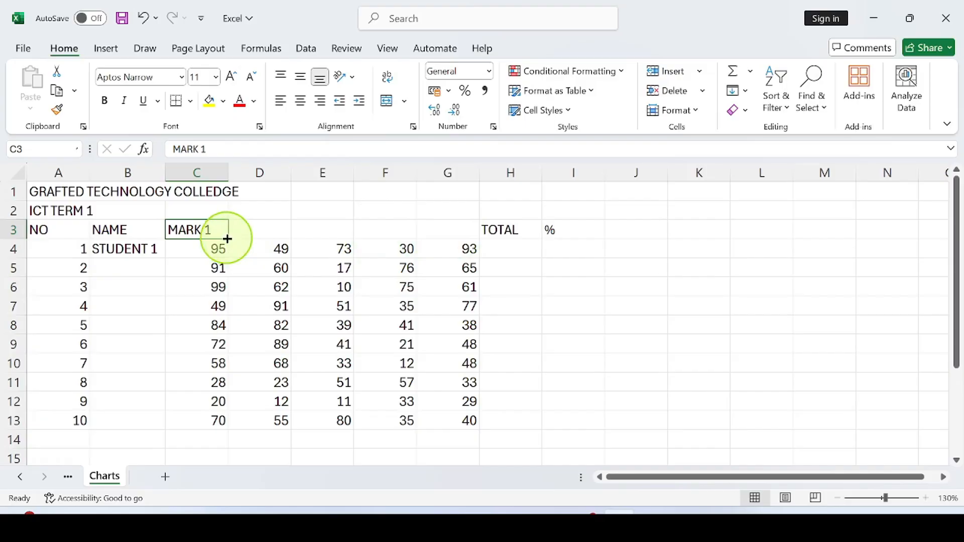
pyautogui.moveTo(227, 239); pyautogui.dragTo(458, 230)
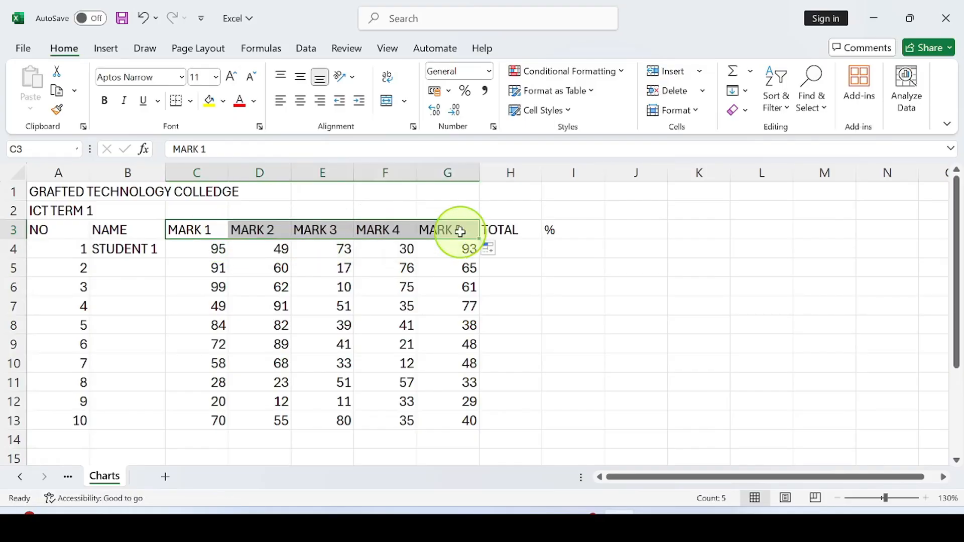
pyautogui.click(550, 306)
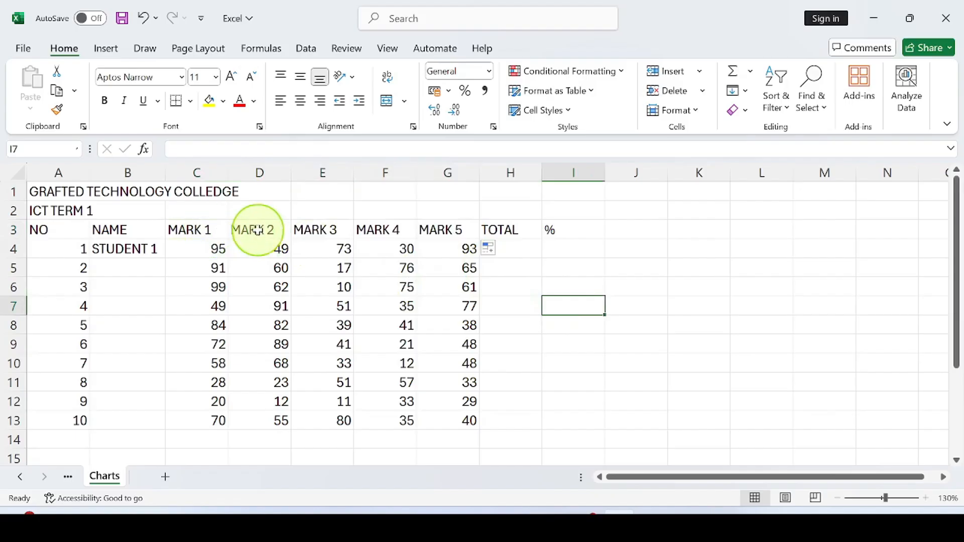
pyautogui.click(195, 229)
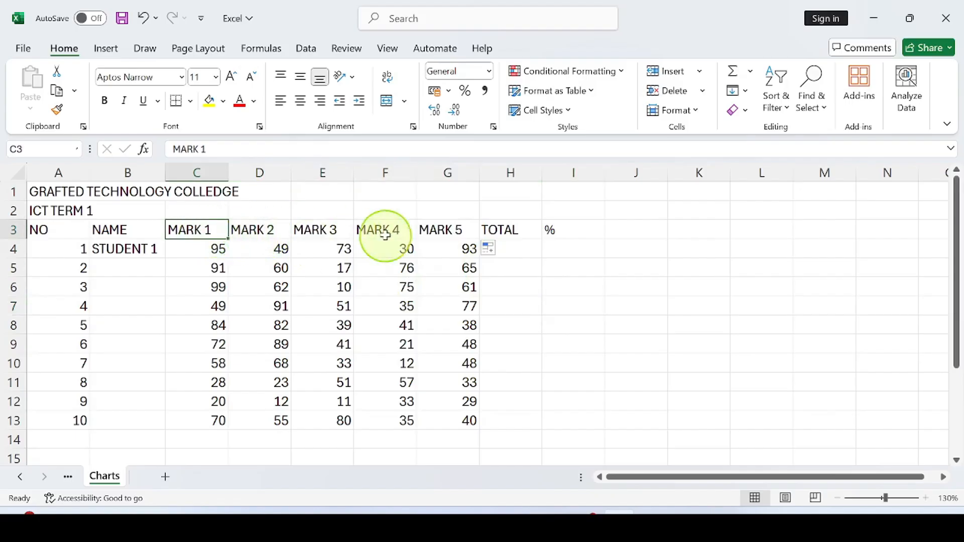
pyautogui.click(452, 229)
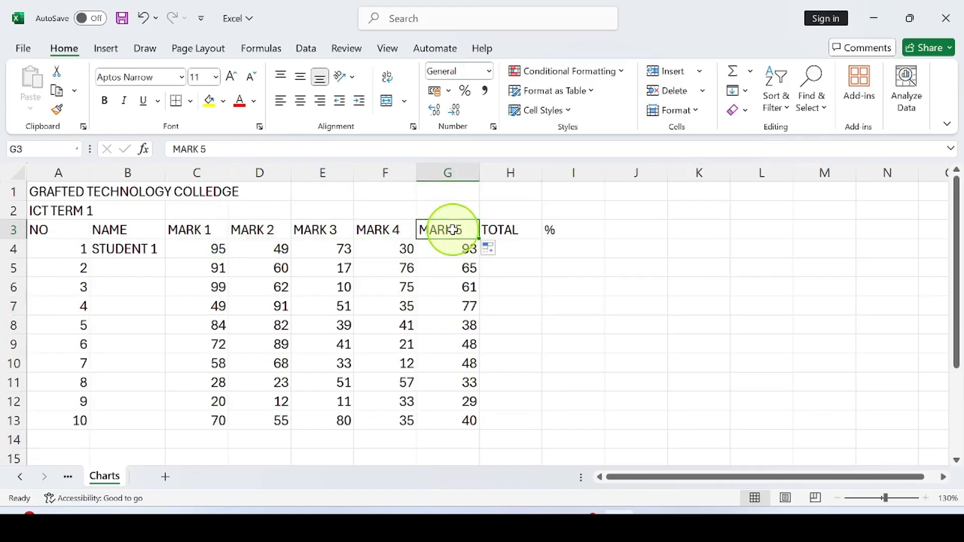
# Fill the empty NAME cells B5:B13 by continuing the series from STUDENT 1 to STUDENT 10
pyautogui.moveTo(217, 250); pyautogui.dragTo(456, 427)
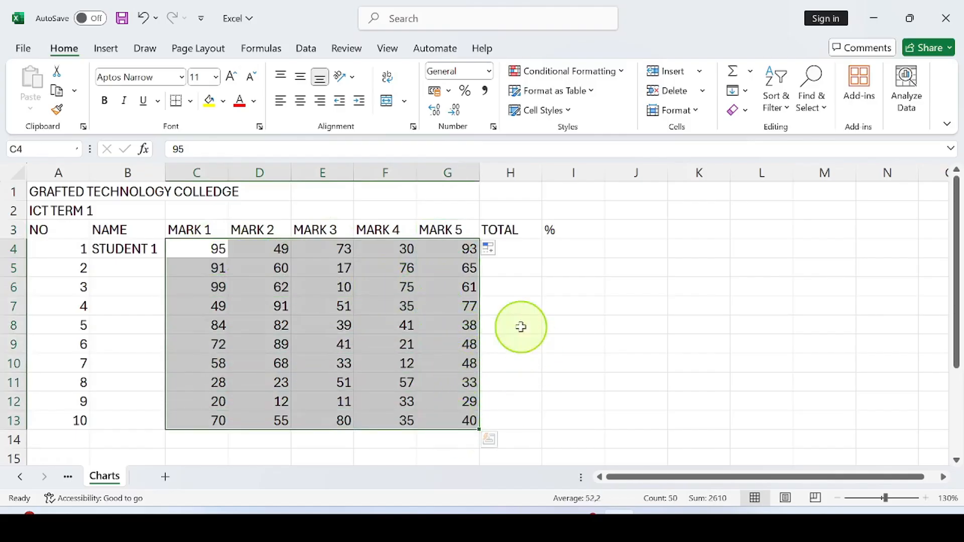
pyautogui.click(126, 261)
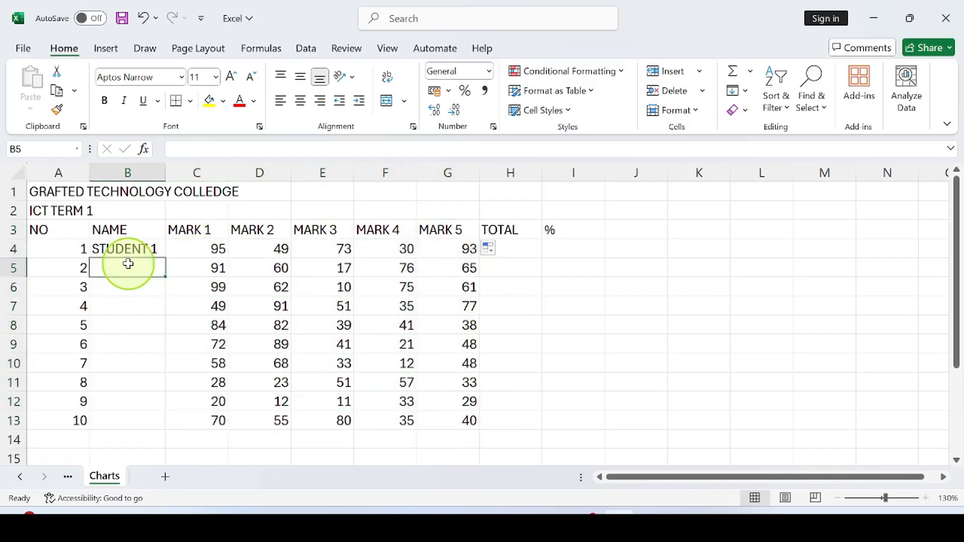
pyautogui.moveTo(128, 264); pyautogui.dragTo(140, 421)
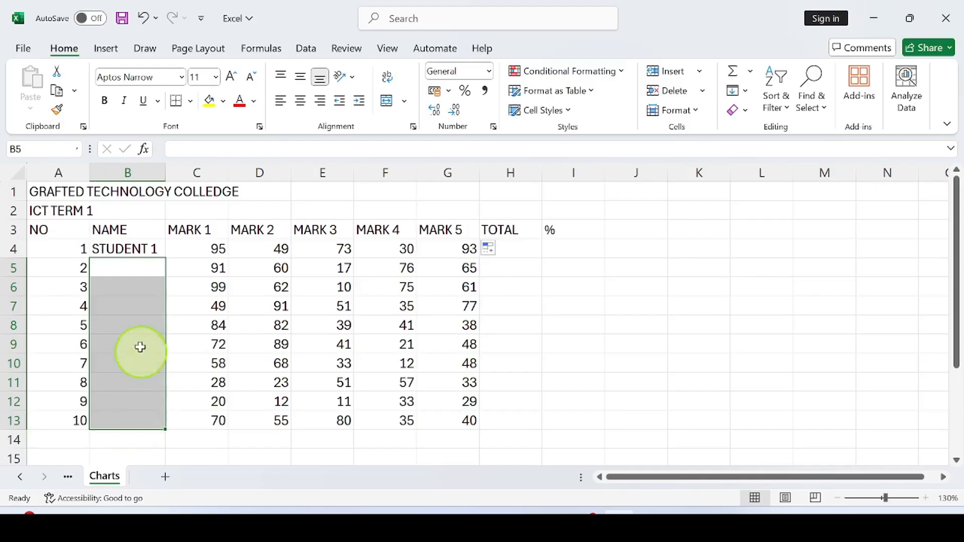
pyautogui.click(123, 229)
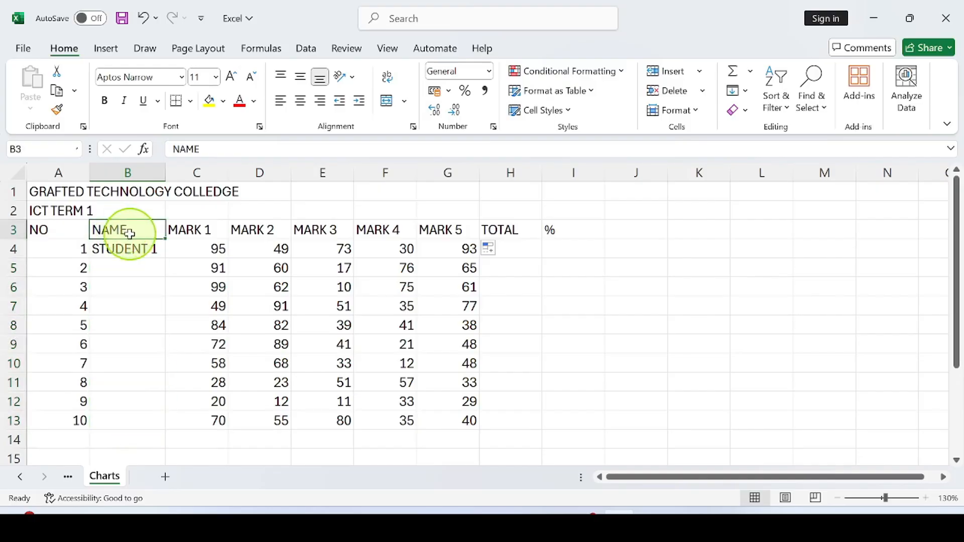
pyautogui.click(120, 250)
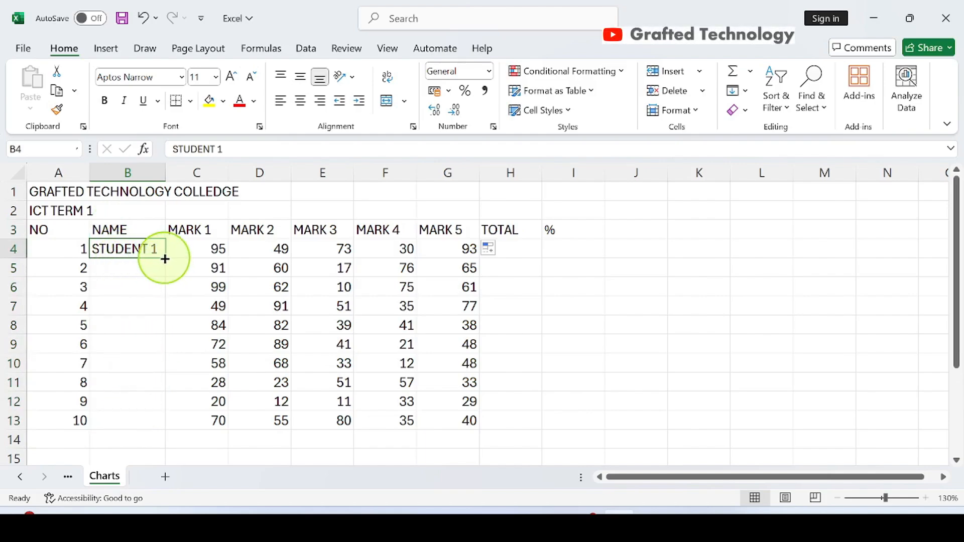
pyautogui.moveTo(165, 260); pyautogui.dragTo(163, 430)
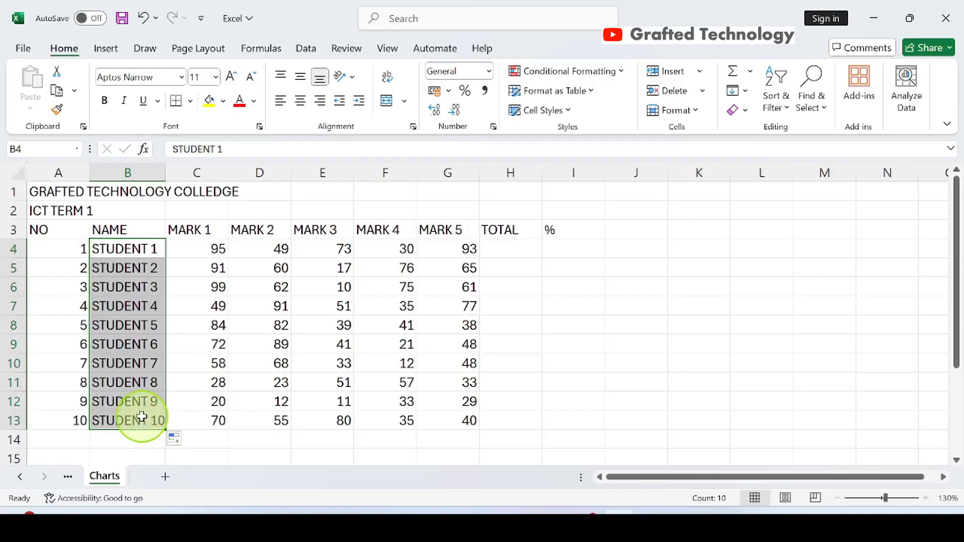
pyautogui.click(142, 417)
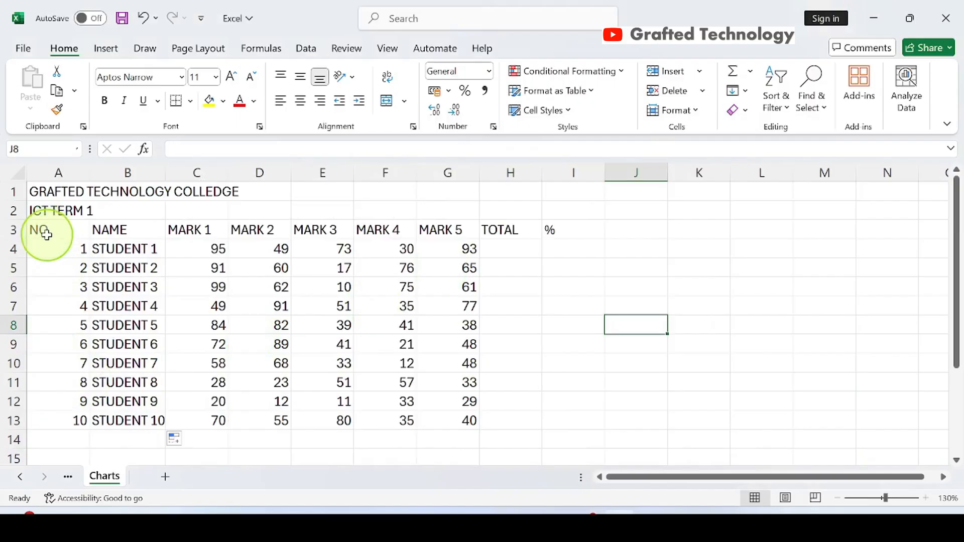
# Review the NO and NAME columns and the marks in C4:G13 under MARK 1 to MARK 5
pyautogui.click(46, 231)
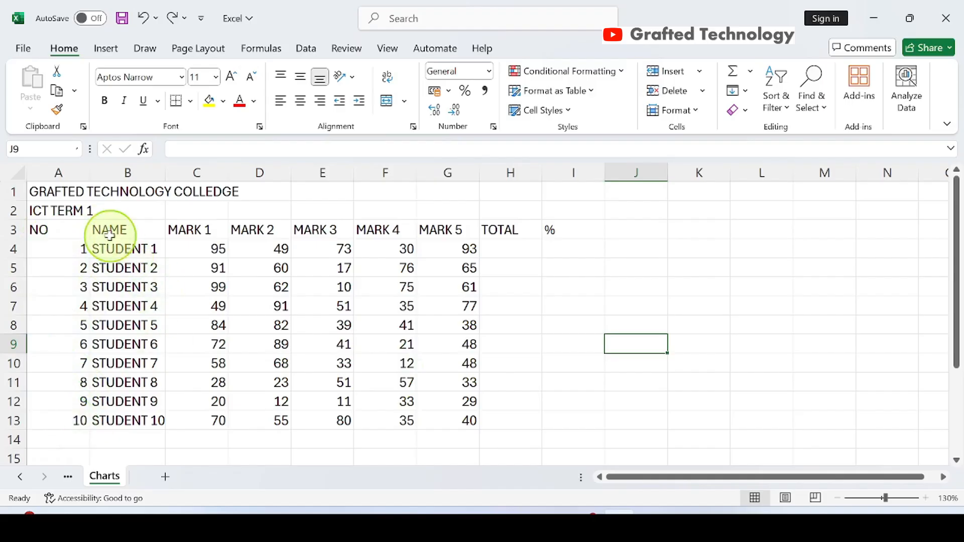
pyautogui.click(125, 231)
pyautogui.moveTo(147, 249); pyautogui.dragTo(148, 416)
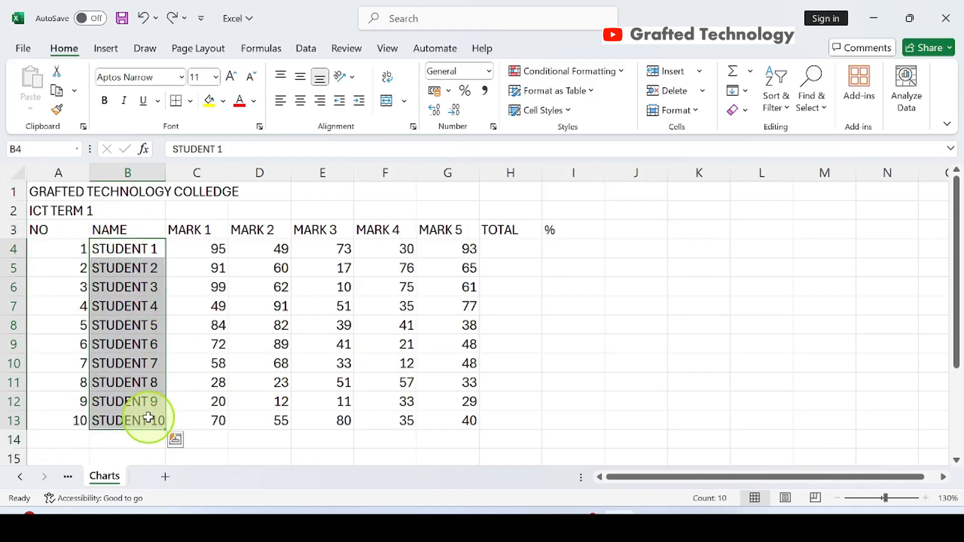
pyautogui.click(198, 228)
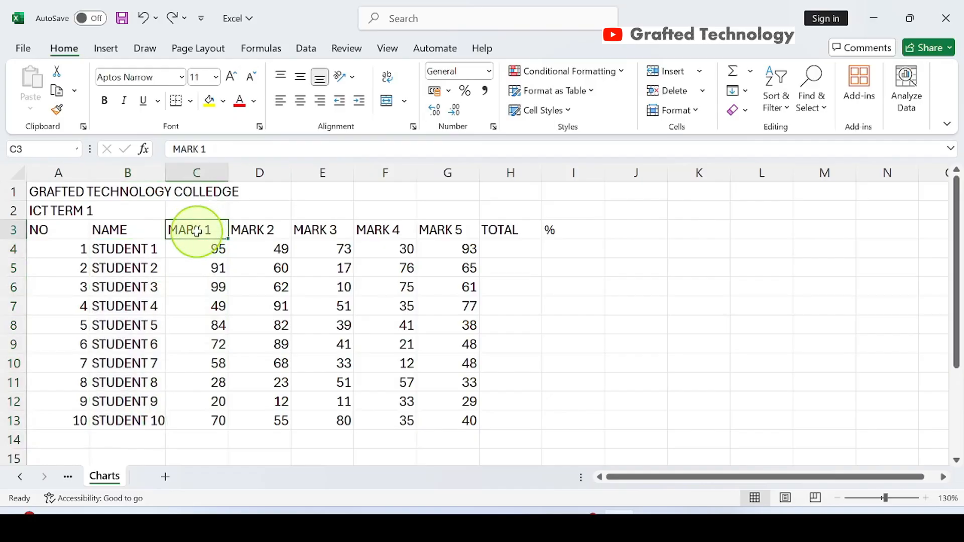
pyautogui.click(435, 231)
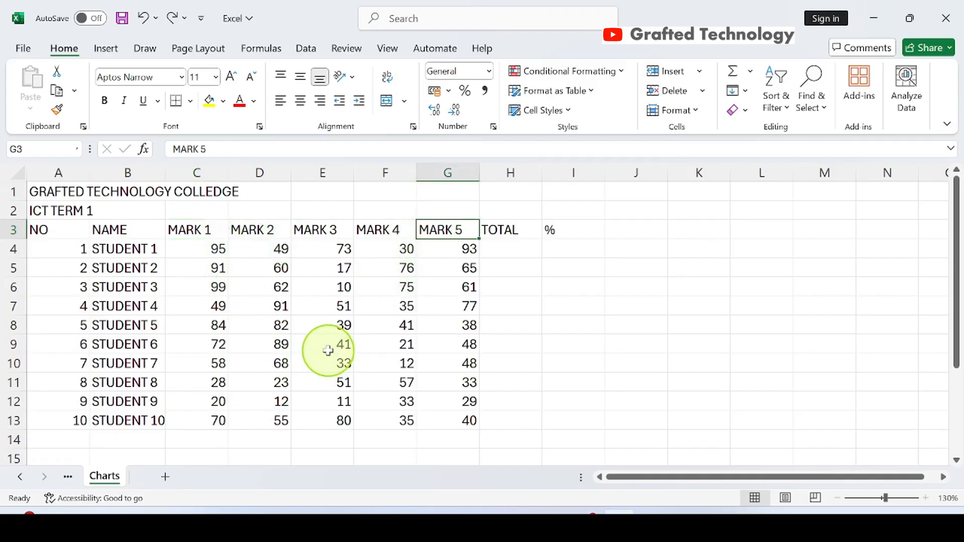
pyautogui.moveTo(211, 248); pyautogui.dragTo(460, 425)
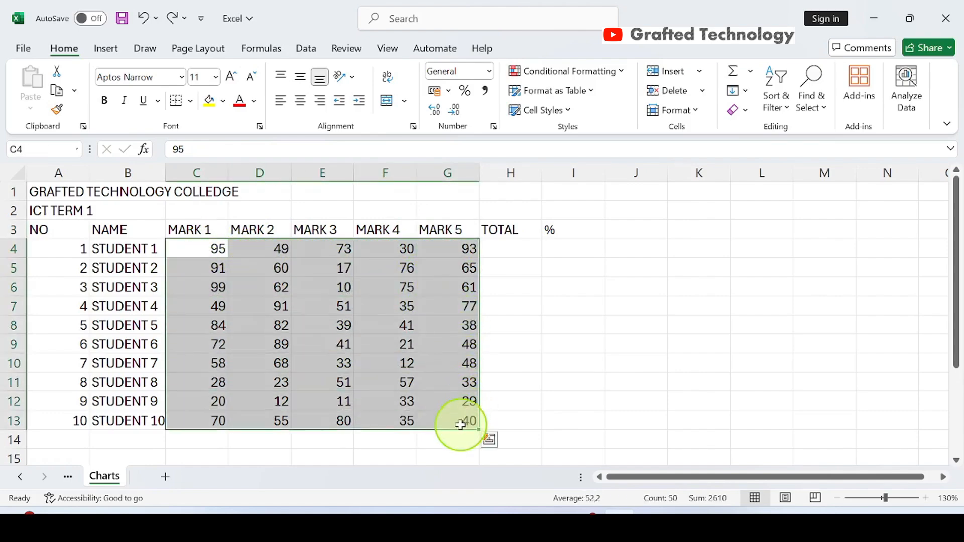
# Calculate the first student's total in H4 with the formula =SUM(C4:G4)
pyautogui.click(499, 248)
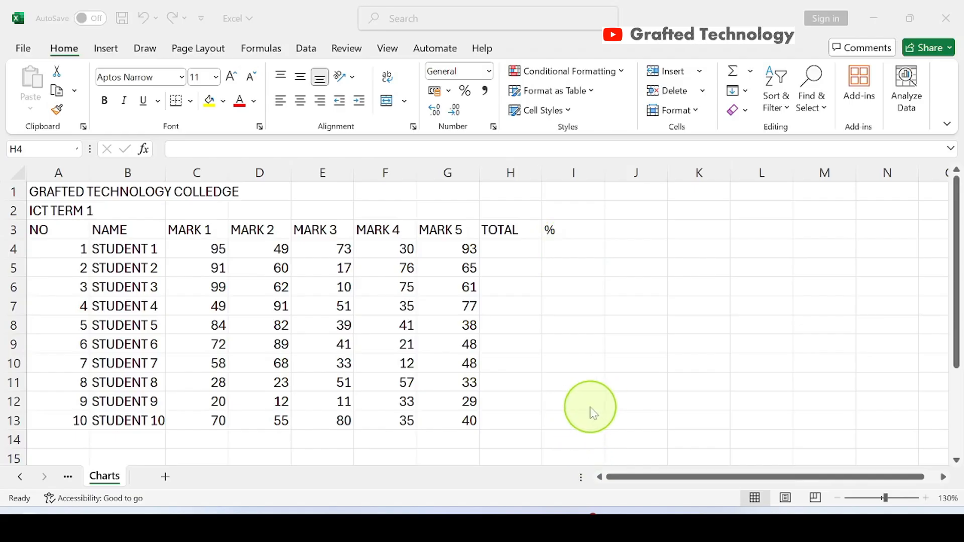
pyautogui.click(497, 247)
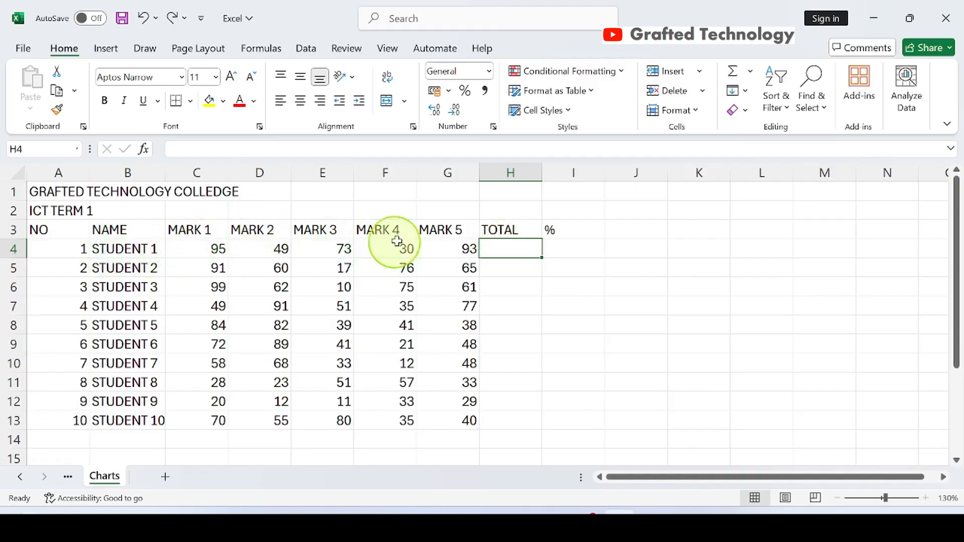
pyautogui.moveTo(185, 244); pyautogui.dragTo(453, 253)
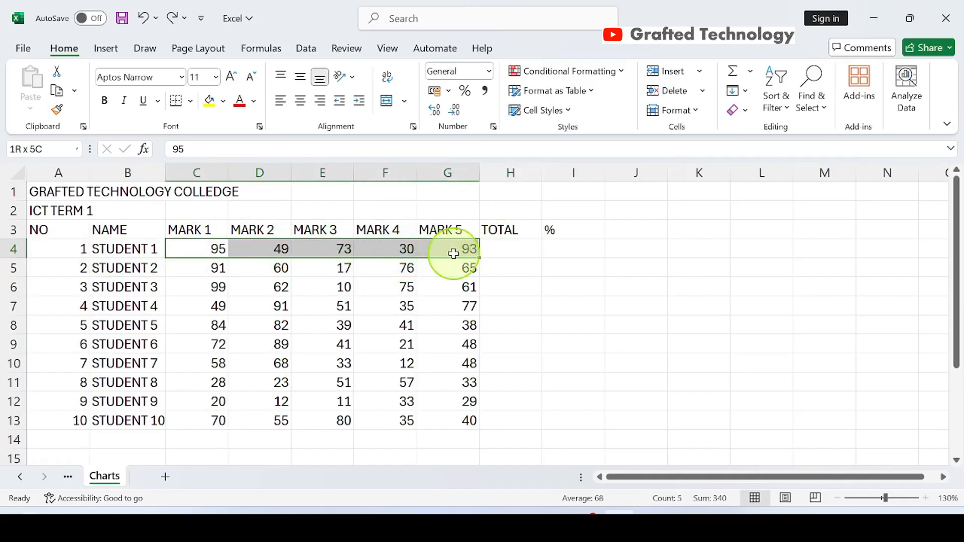
pyautogui.click(505, 251)
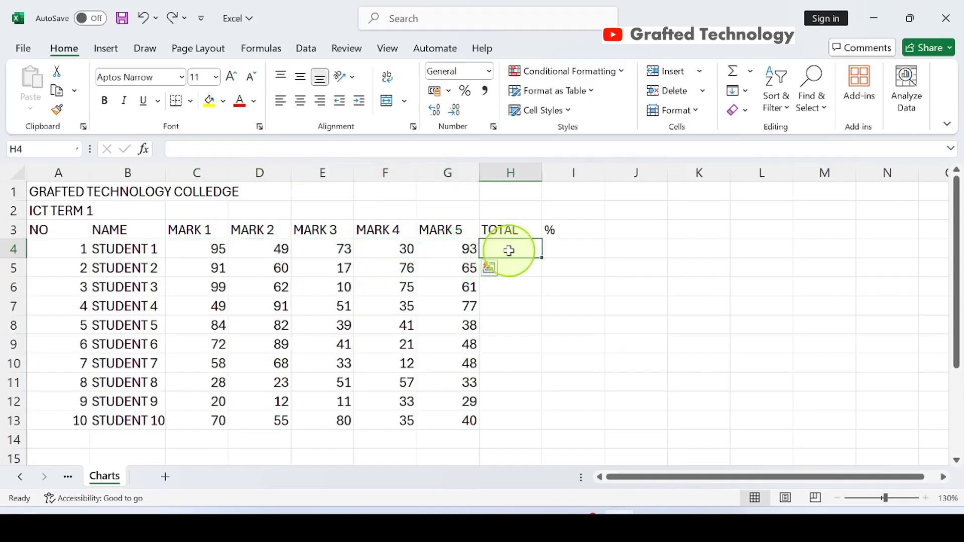
pyautogui.write('=')
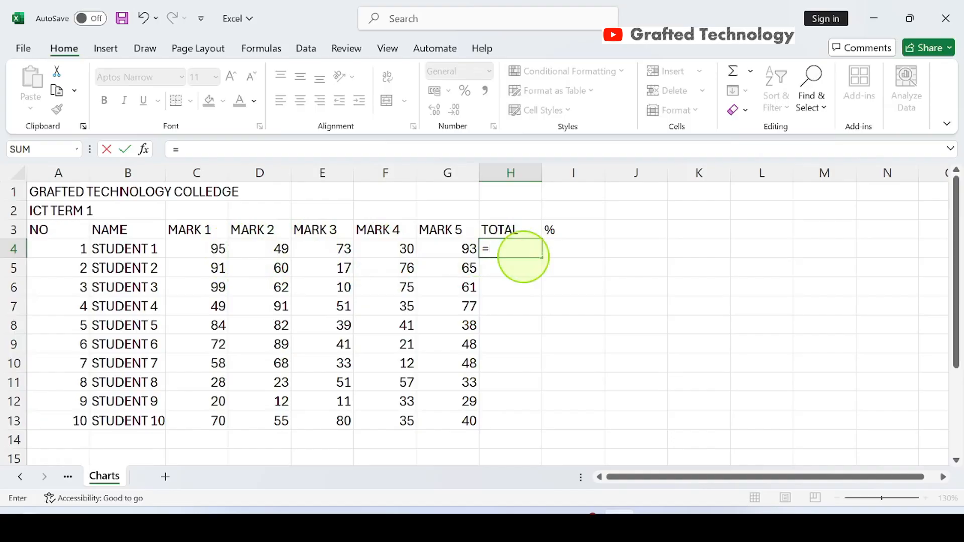
pyautogui.write('SUM')
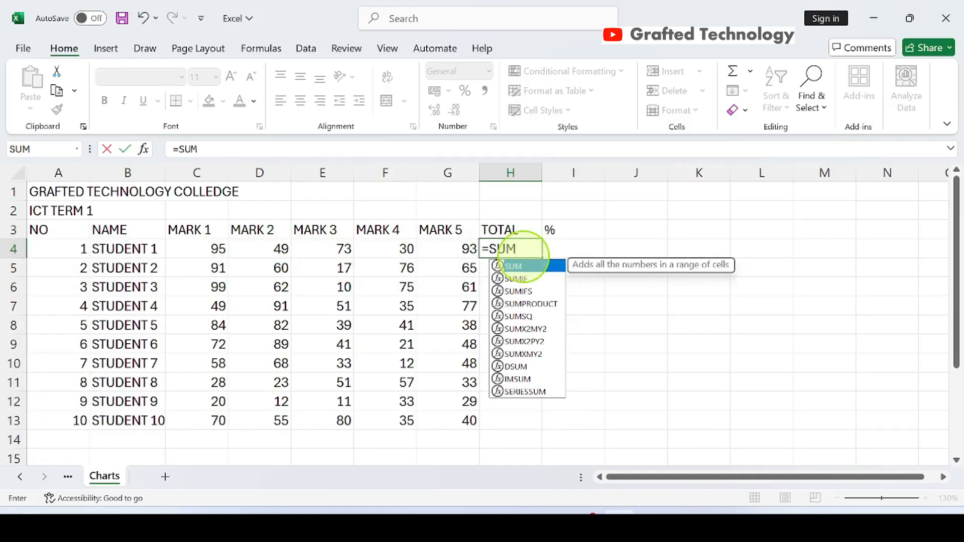
pyautogui.write('(')
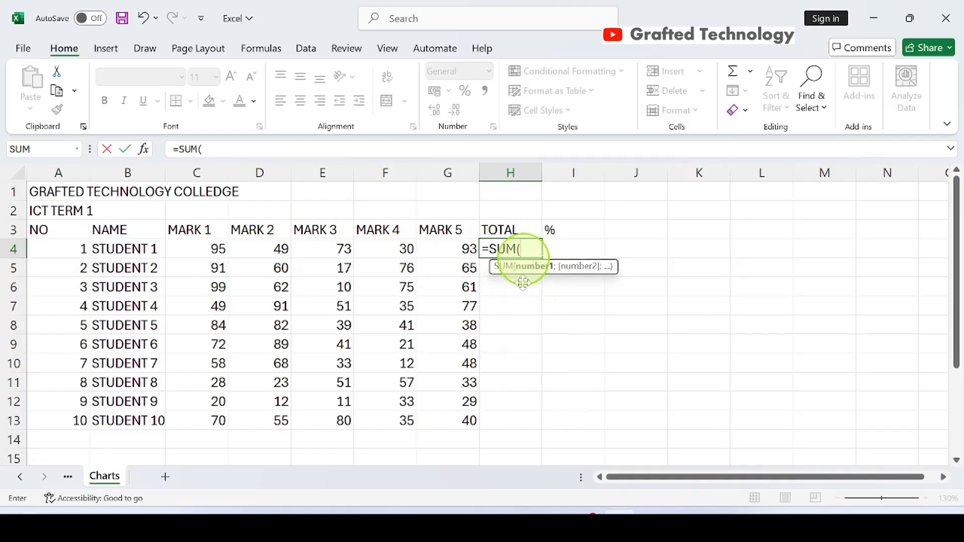
pyautogui.moveTo(217, 248); pyautogui.dragTo(447, 246)
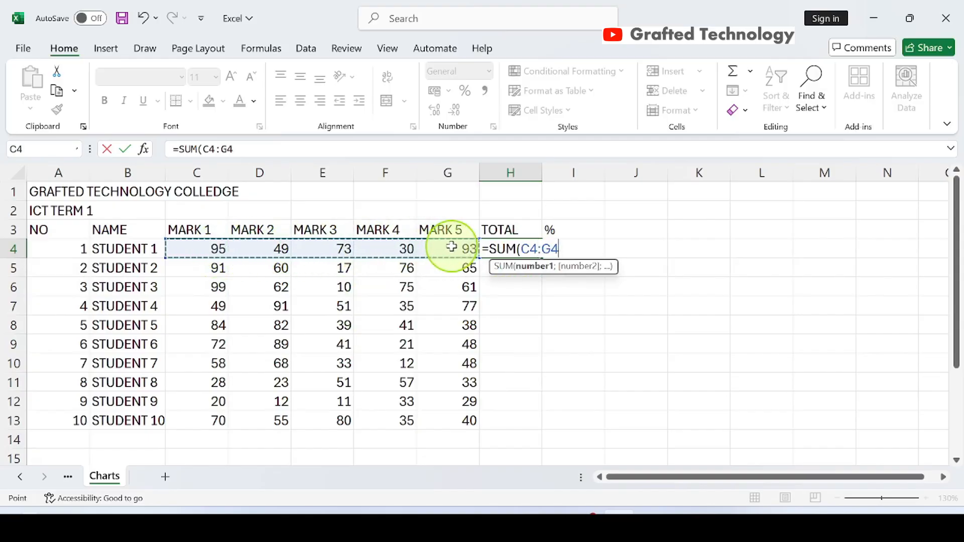
pyautogui.write(')')
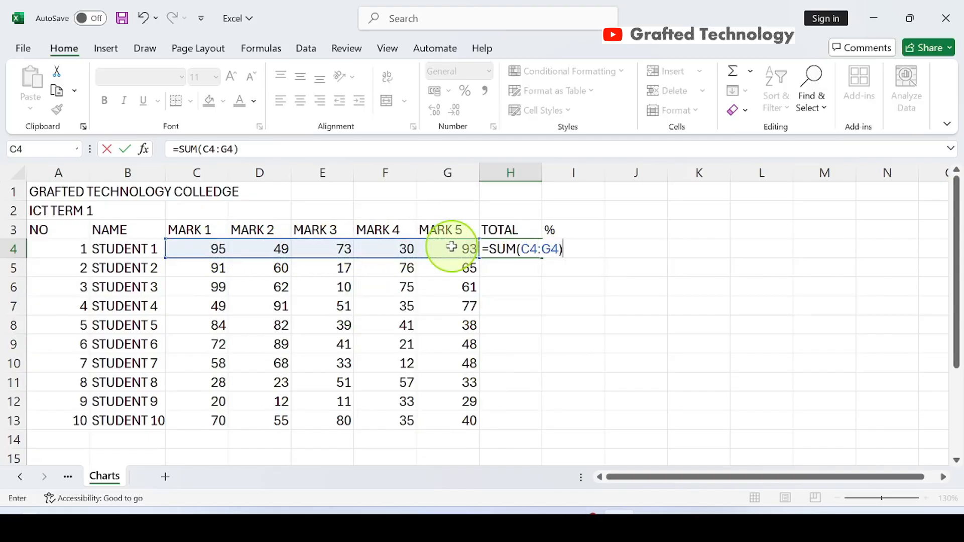
pyautogui.press('Return')
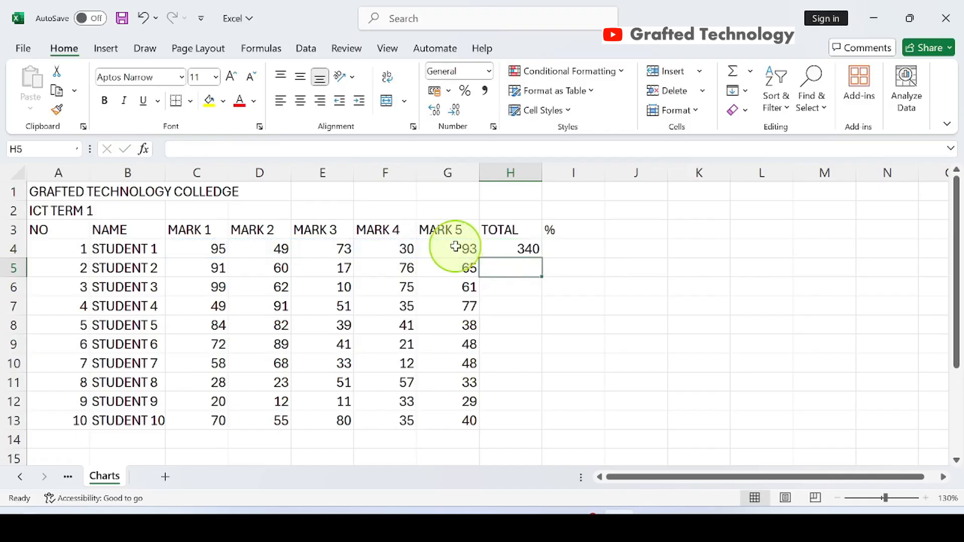
# Fill the TOTAL formula from H4 down through H13 for the remaining students
pyautogui.click(515, 248)
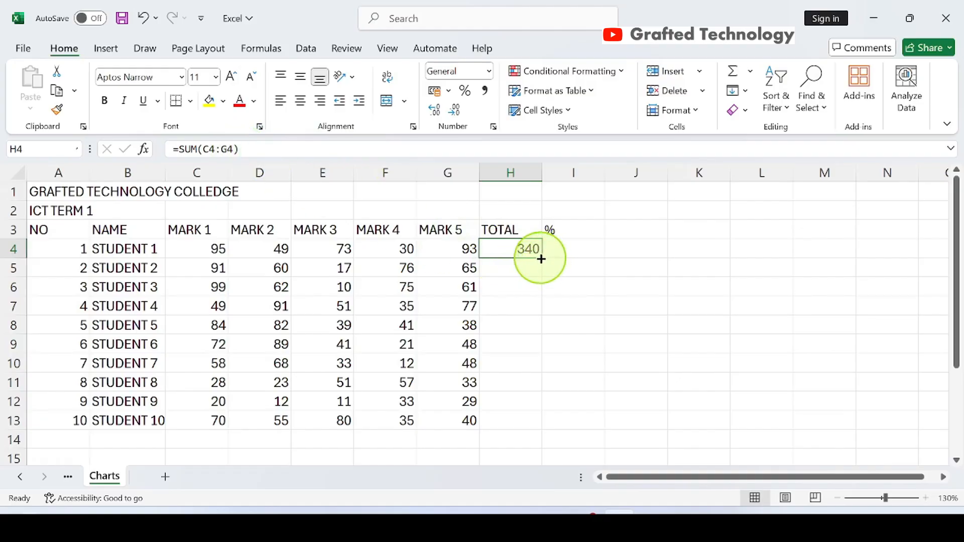
pyautogui.moveTo(541, 259); pyautogui.dragTo(541, 259)
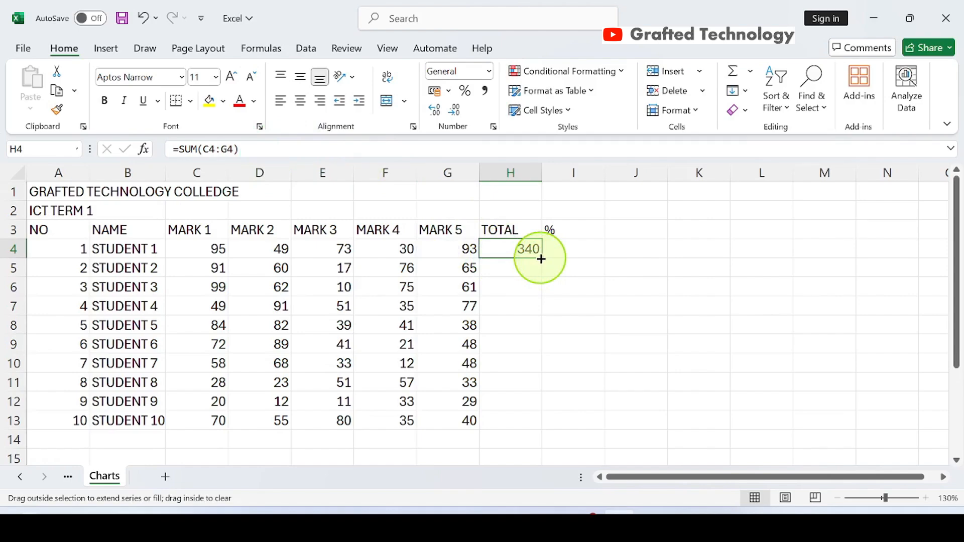
pyautogui.moveTo(541, 259); pyautogui.dragTo(537, 436)
pyautogui.click(632, 421)
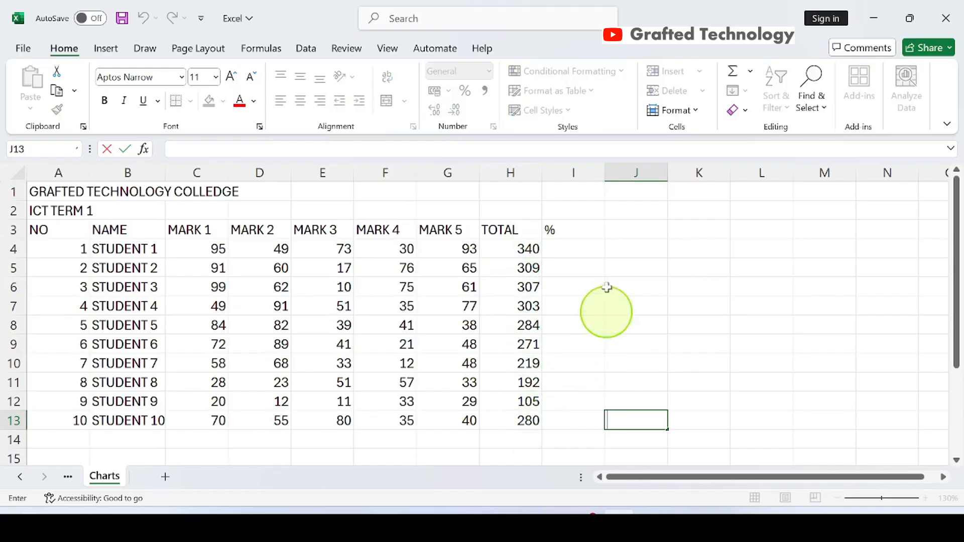
# Calculate the first student's percentage in I4 with the formula =H4/500
pyautogui.click(587, 251)
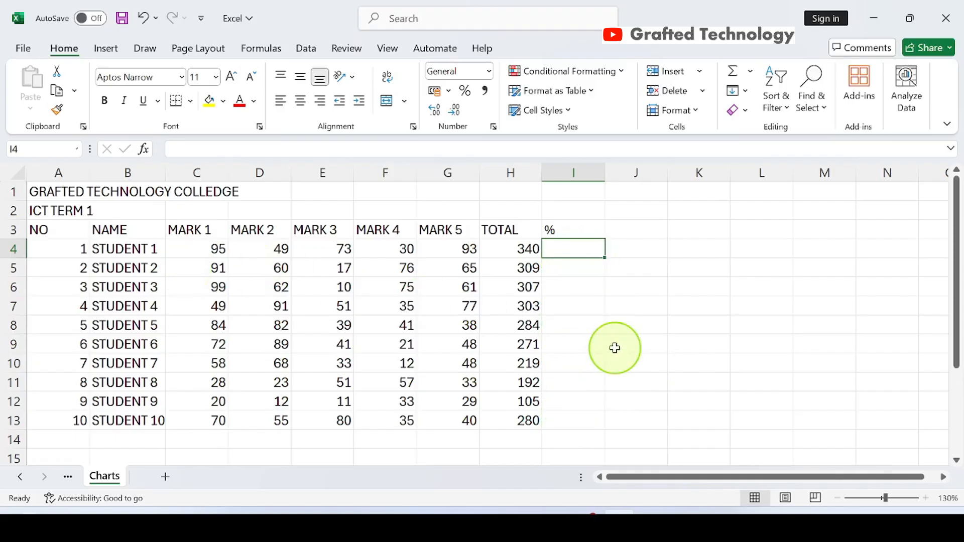
pyautogui.write('=')
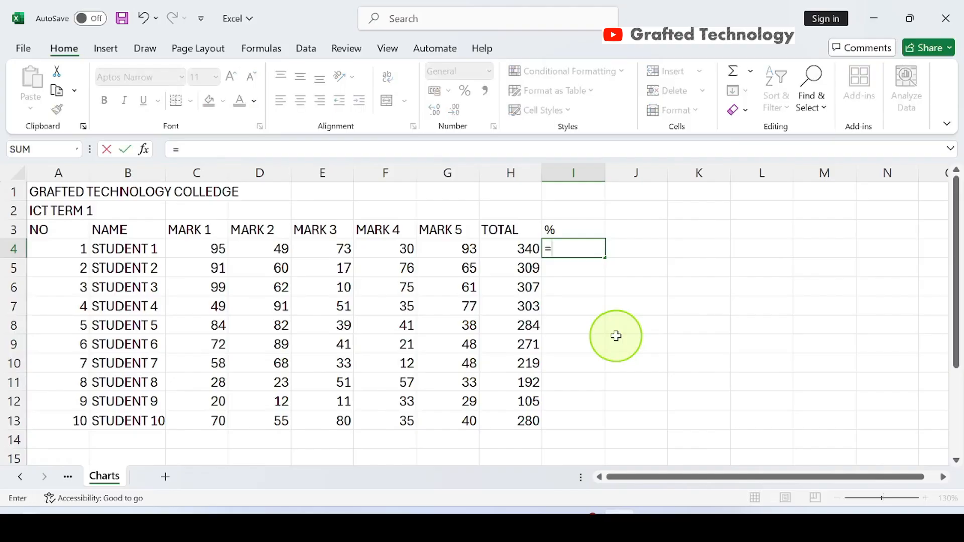
pyautogui.click(505, 248)
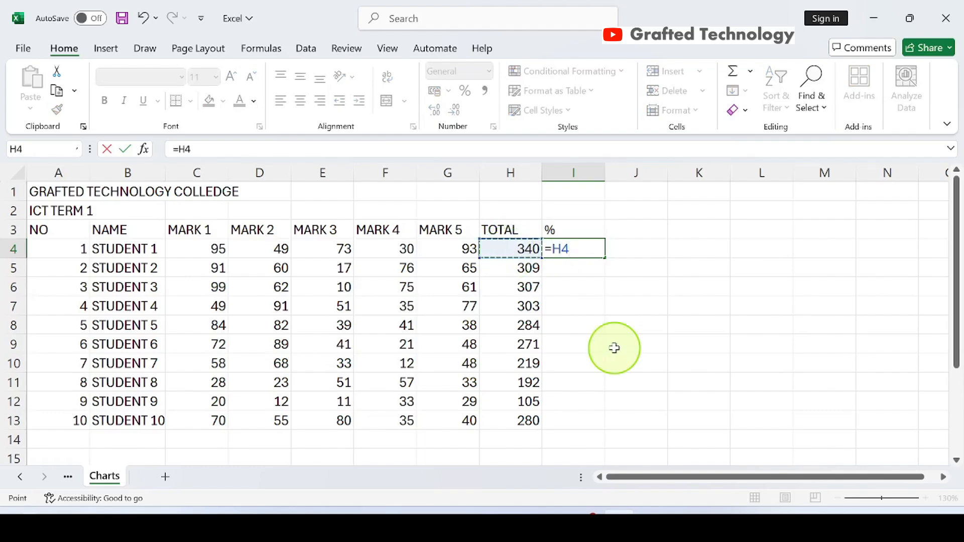
pyautogui.write('/500')
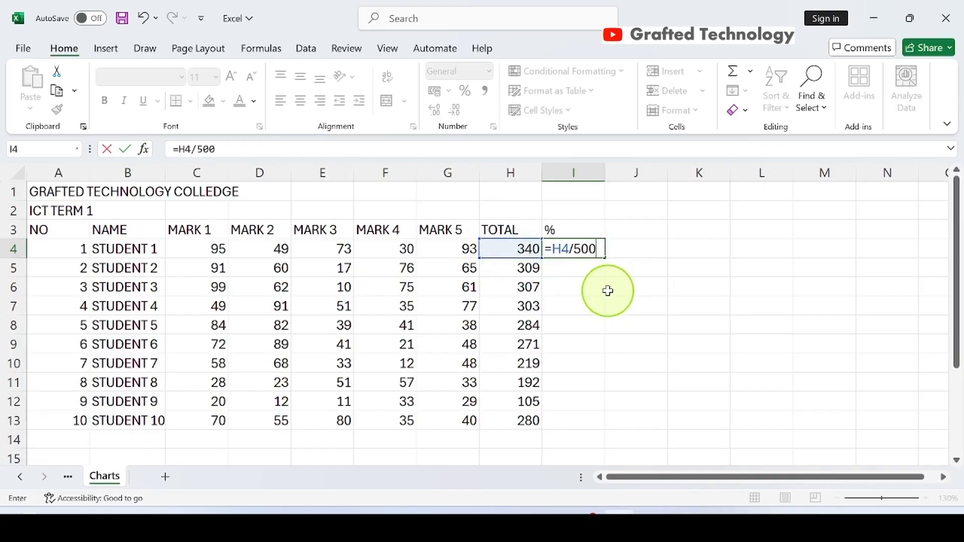
pyautogui.press('Return')
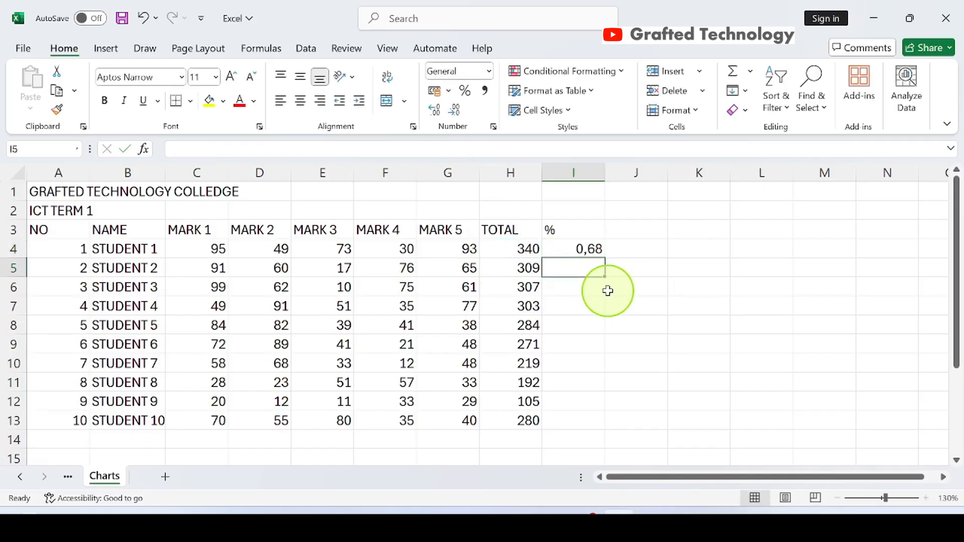
# Format I4 as a percentage and fill its formula down through I13
pyautogui.click(586, 250)
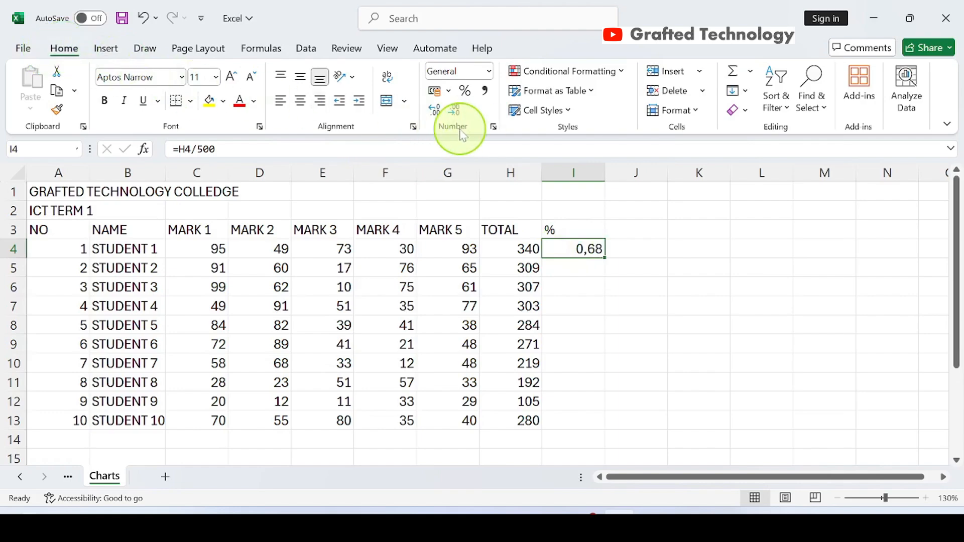
pyautogui.click(465, 93)
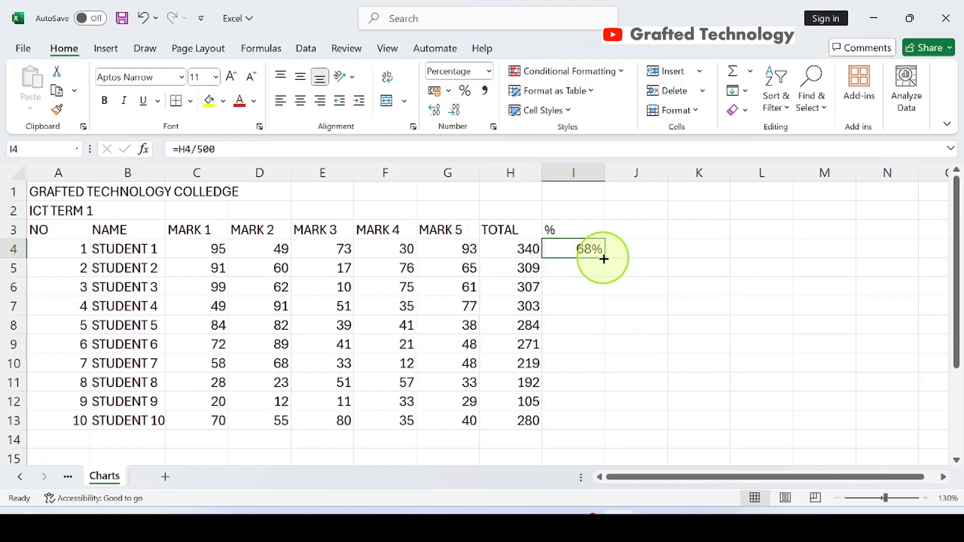
pyautogui.moveTo(604, 259); pyautogui.dragTo(610, 430)
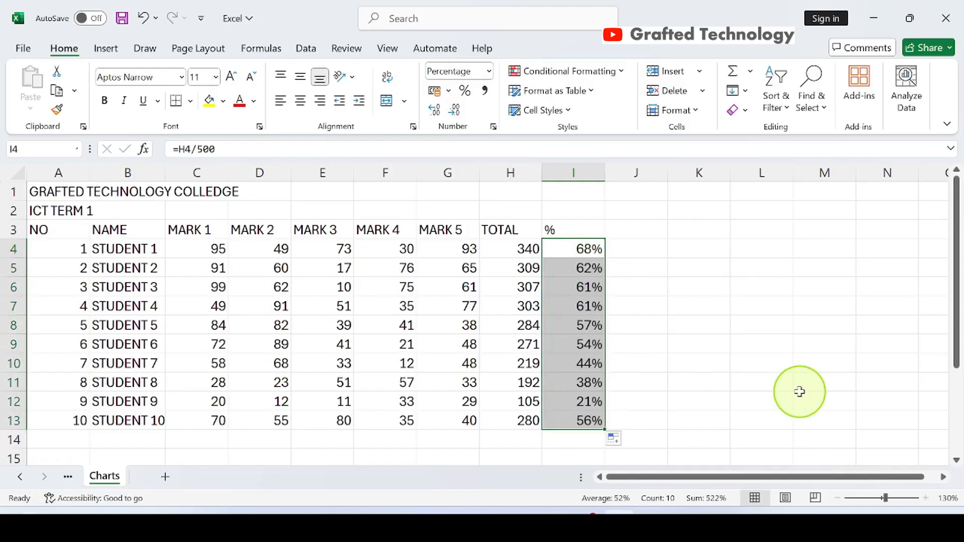
pyautogui.click(764, 420)
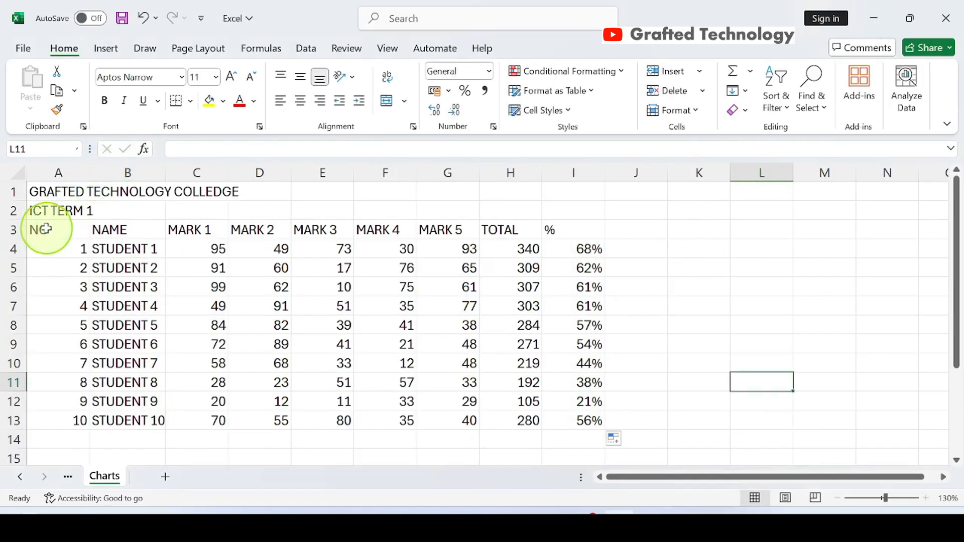
# Make the column headings in A3:I3 bold and centre them horizontally
pyautogui.moveTo(38, 227); pyautogui.dragTo(582, 233)
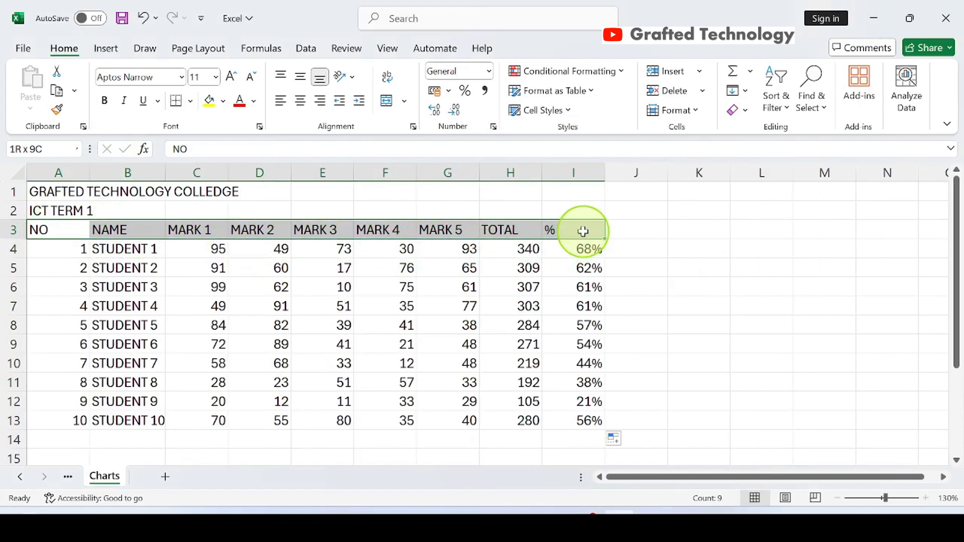
pyautogui.click(106, 102)
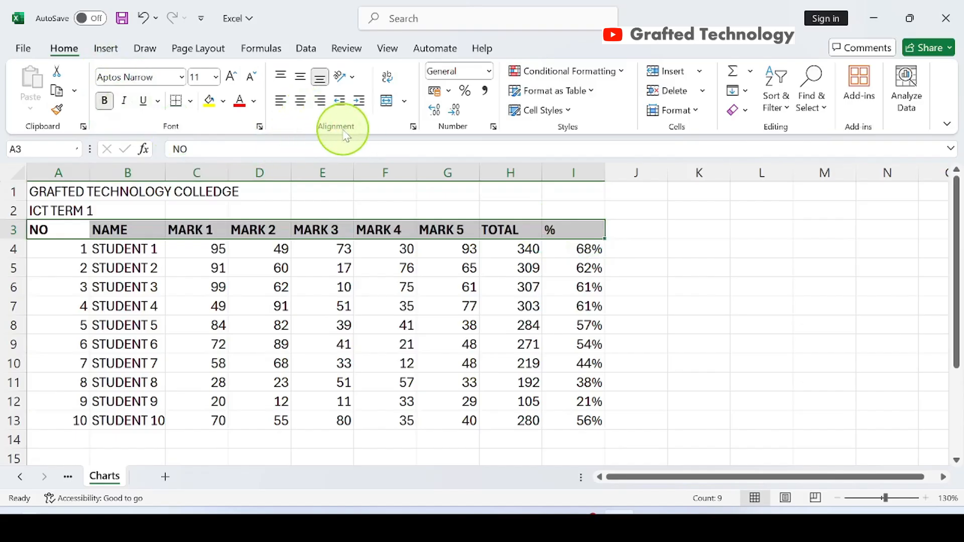
pyautogui.click(300, 101)
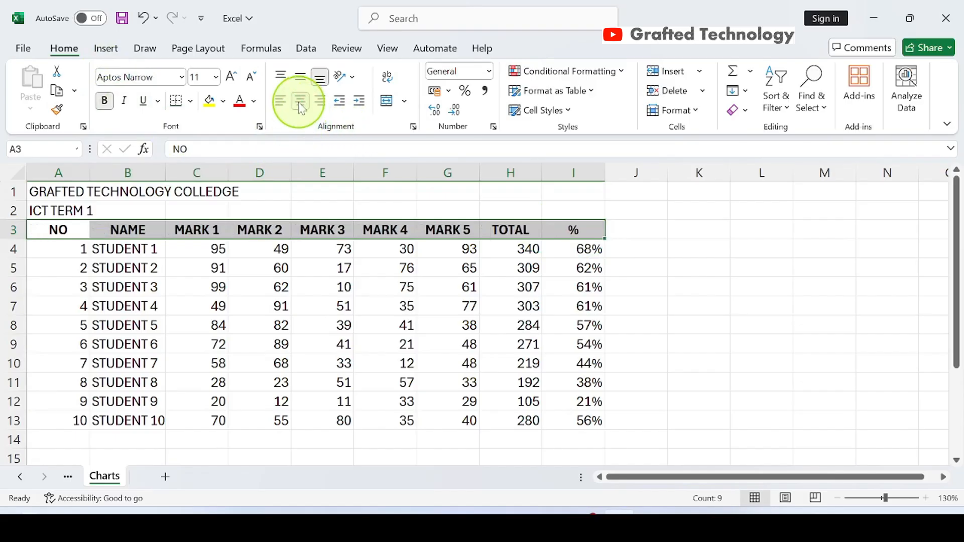
pyautogui.click(759, 363)
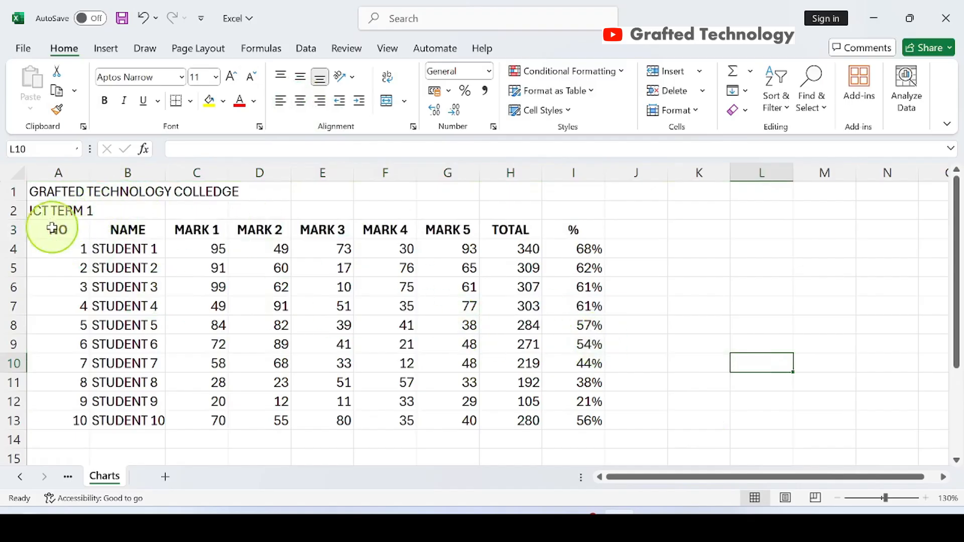
pyautogui.moveTo(56, 230); pyautogui.dragTo(568, 226)
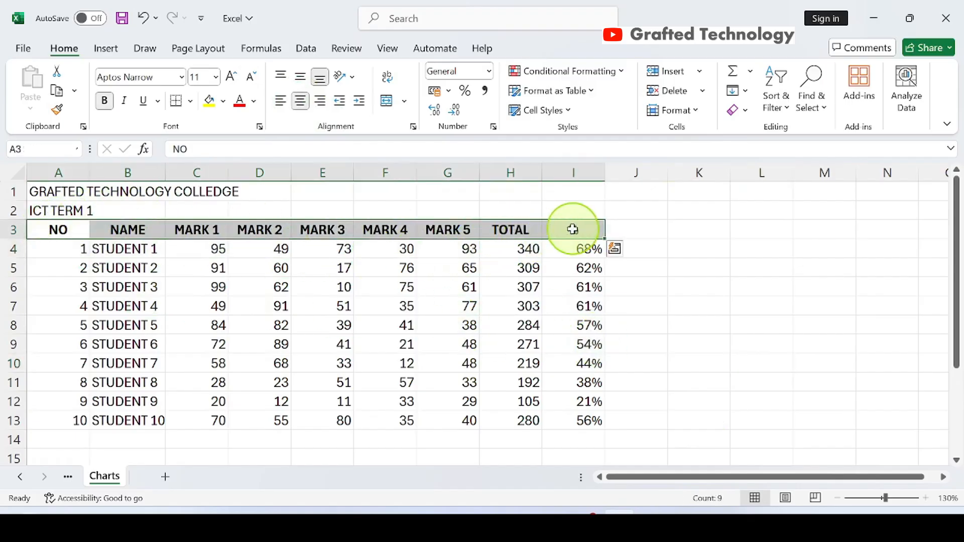
pyautogui.click(723, 366)
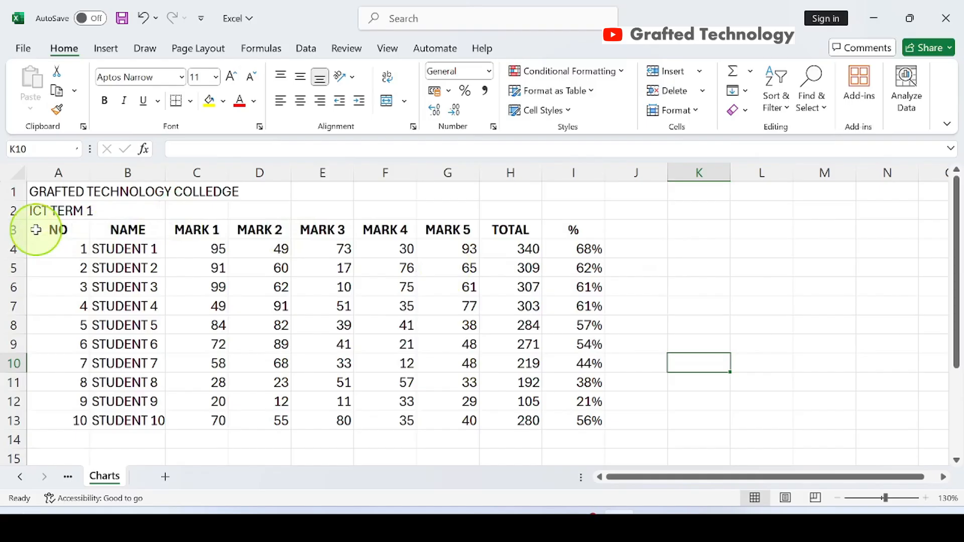
# Custom-sort the marks table A3:I13 by the % column on cell values, from Largest to Smallest
pyautogui.moveTo(36, 230); pyautogui.dragTo(595, 421)
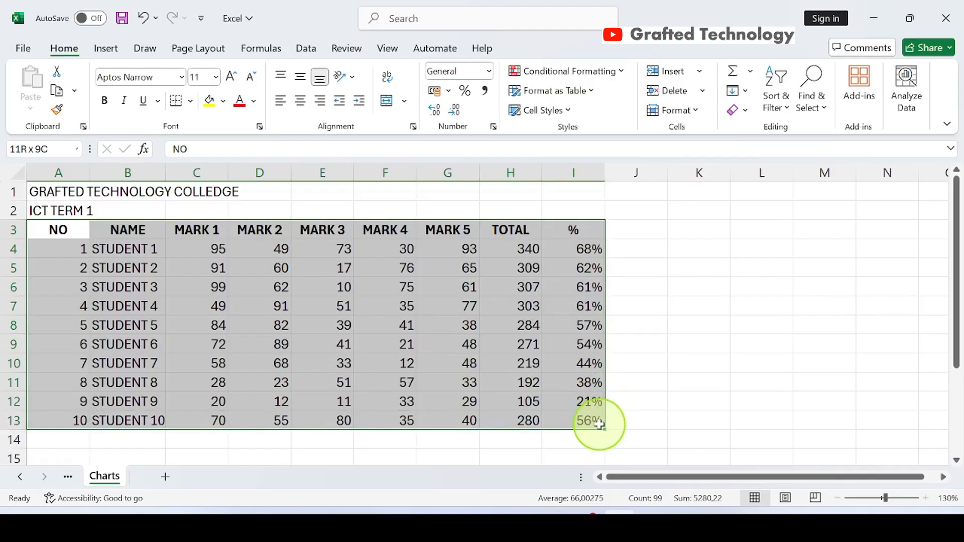
pyautogui.moveTo(601, 424); pyautogui.dragTo(601, 424)
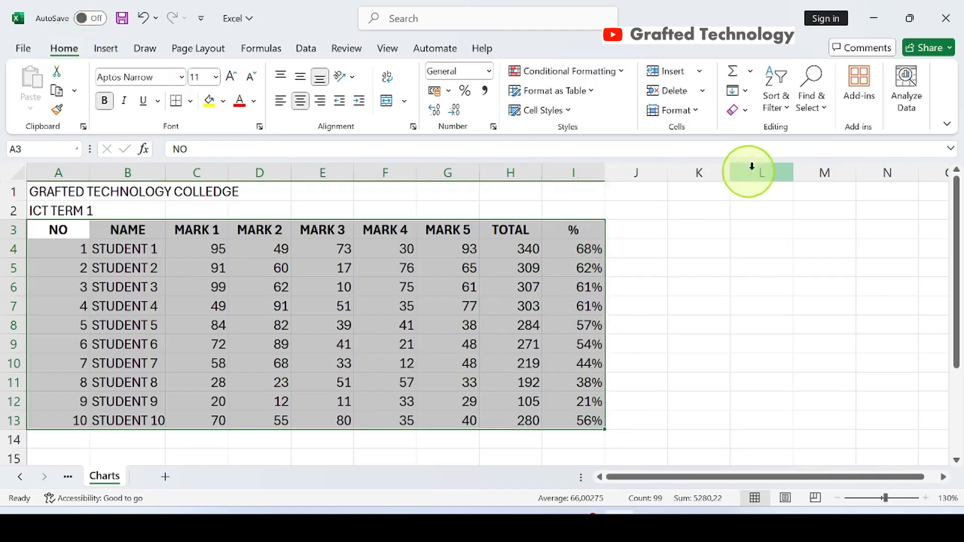
pyautogui.click(787, 110)
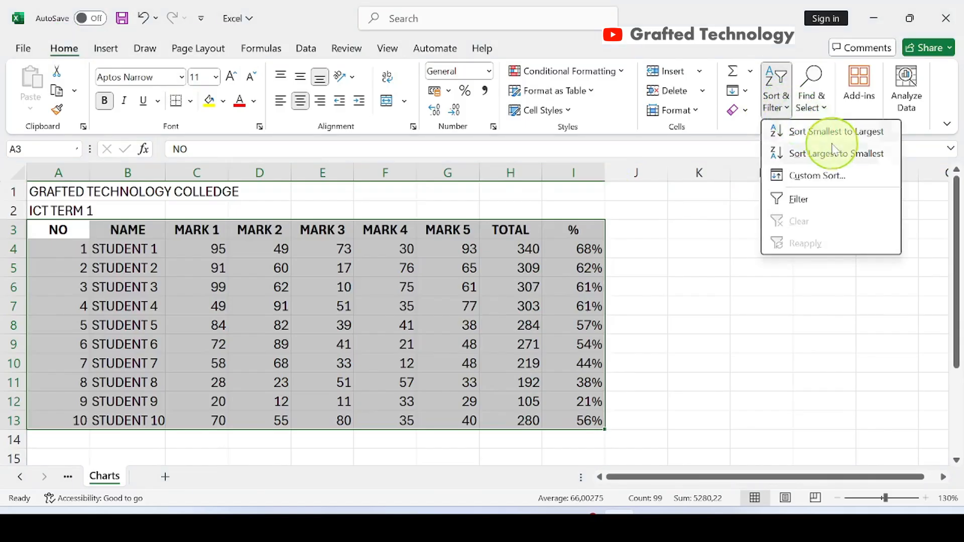
pyautogui.click(822, 186)
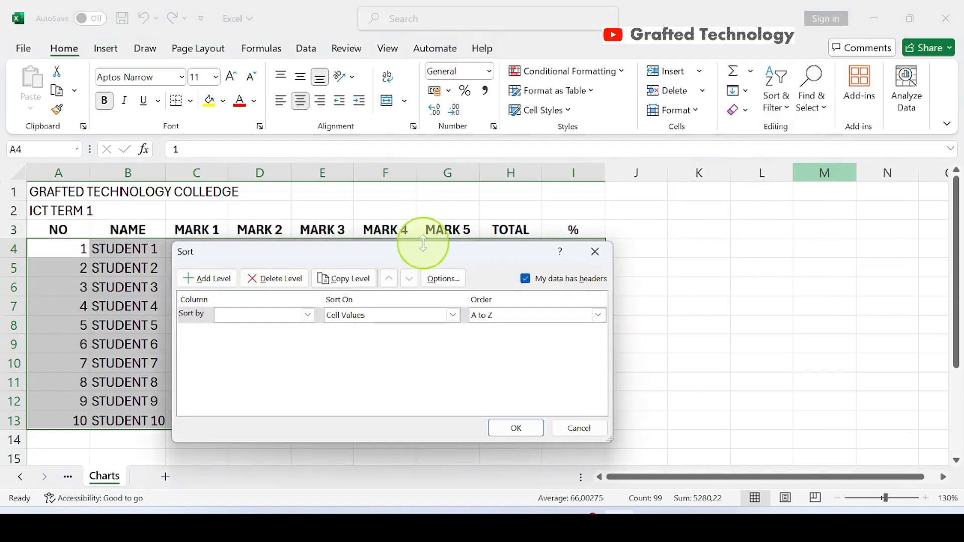
pyautogui.moveTo(431, 254); pyautogui.dragTo(611, 254)
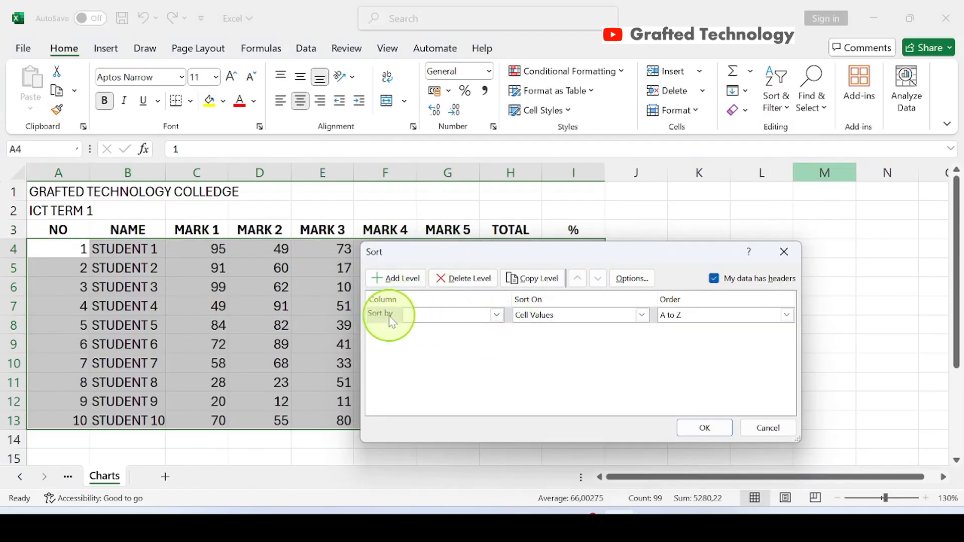
pyautogui.click(497, 315)
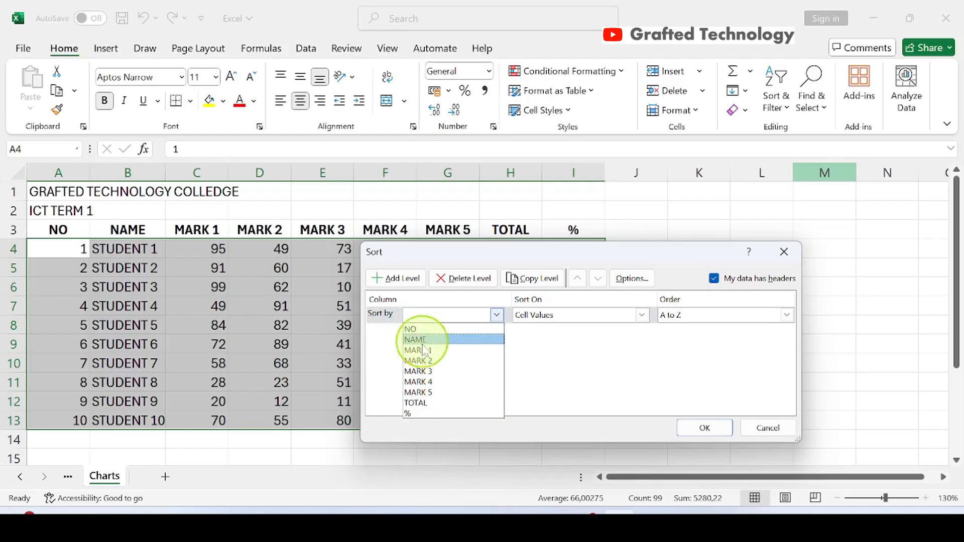
pyautogui.click(429, 416)
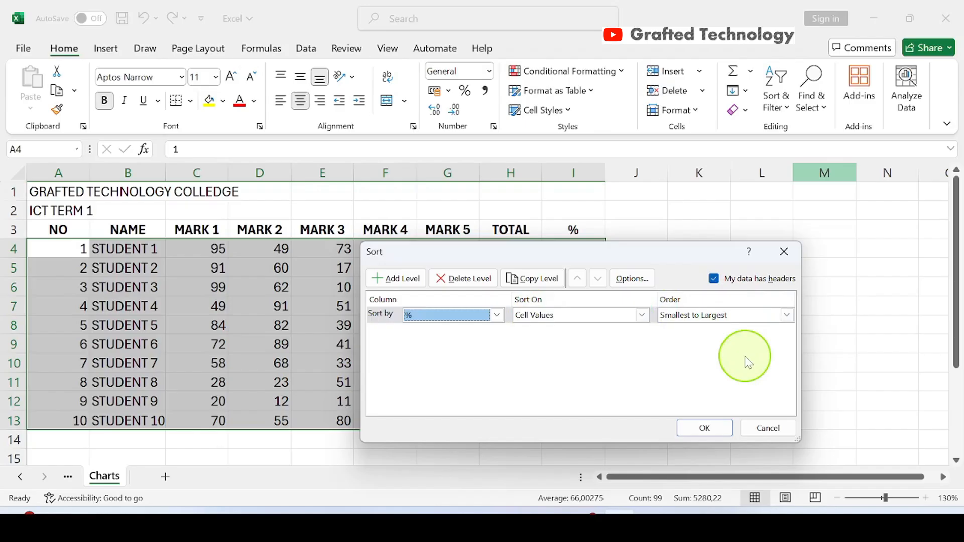
pyautogui.click(786, 316)
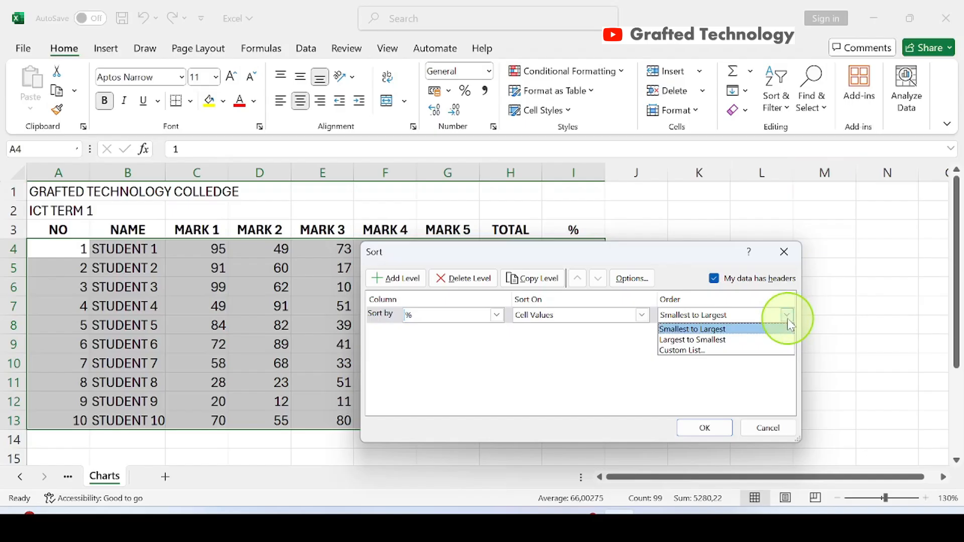
pyautogui.click(757, 346)
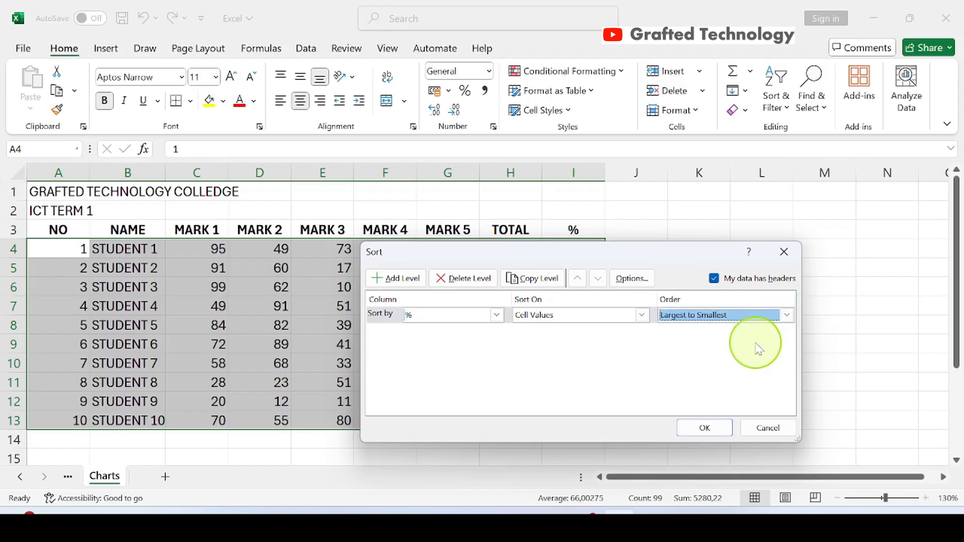
pyautogui.click(716, 427)
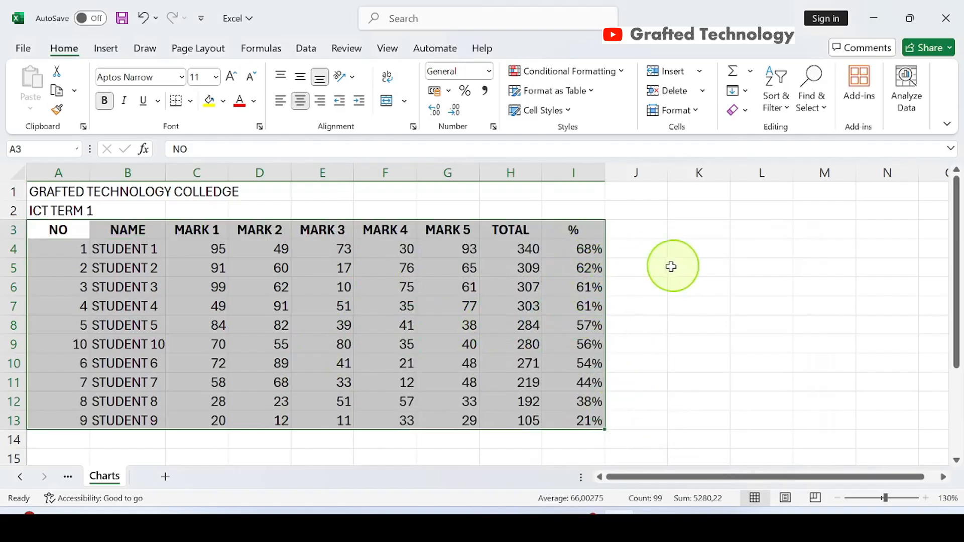
pyautogui.click(659, 252)
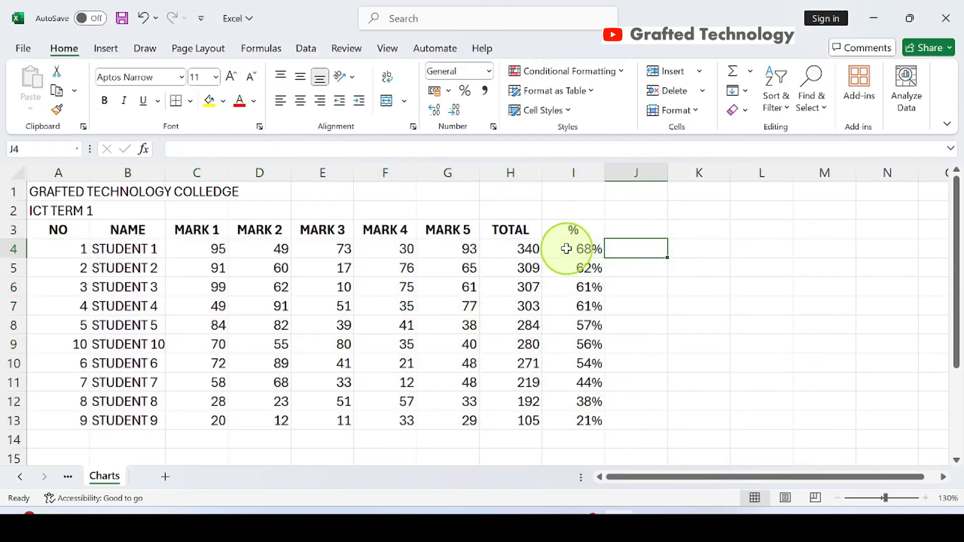
# Review the sorted percentages in I4:I13 and compare the student rows at both ends of the ranking
pyautogui.click(566, 248)
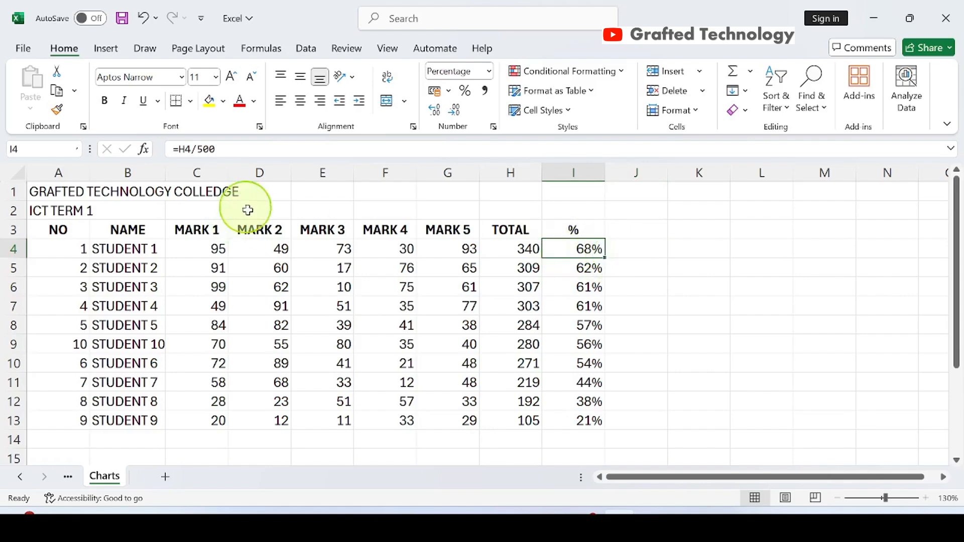
pyautogui.moveTo(573, 246); pyautogui.dragTo(583, 368)
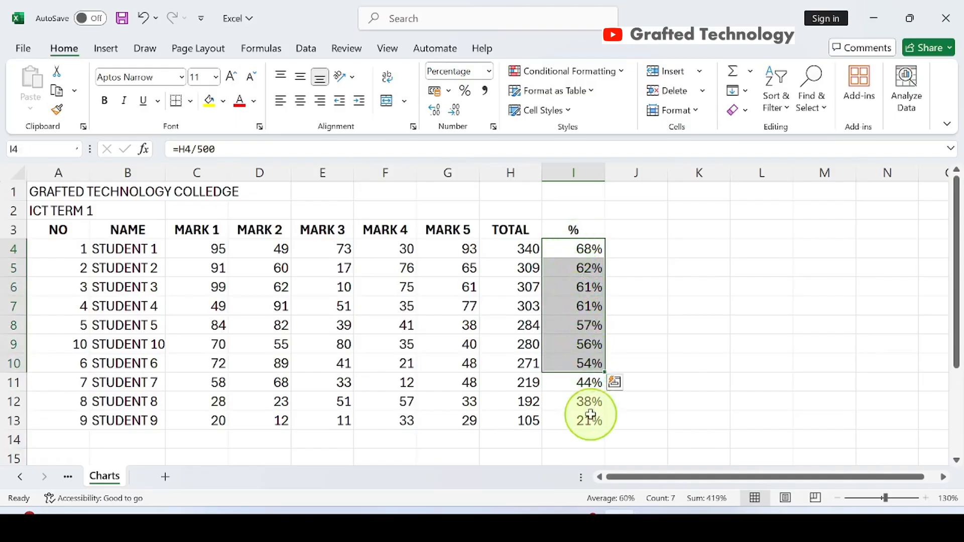
pyautogui.click(570, 421)
pyautogui.moveTo(568, 411); pyautogui.dragTo(568, 386)
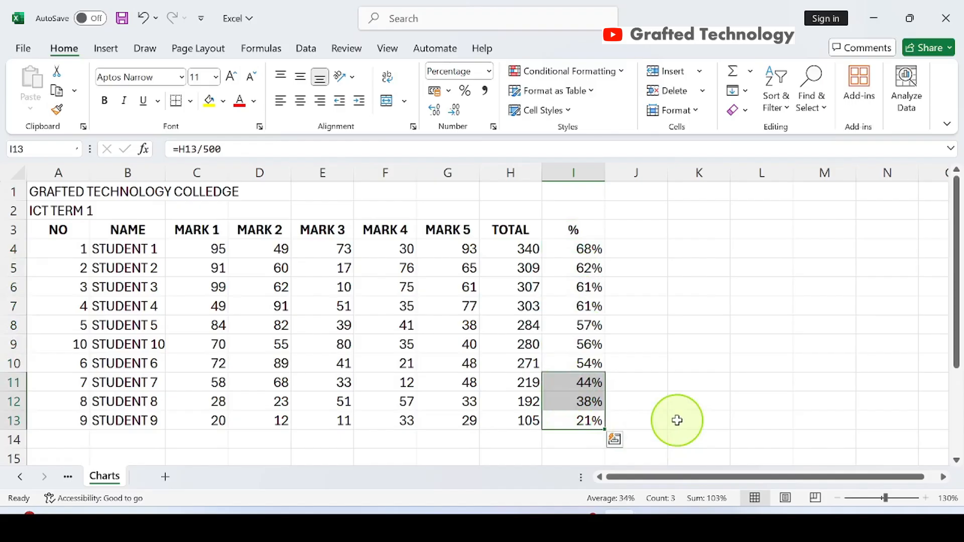
pyautogui.click(710, 348)
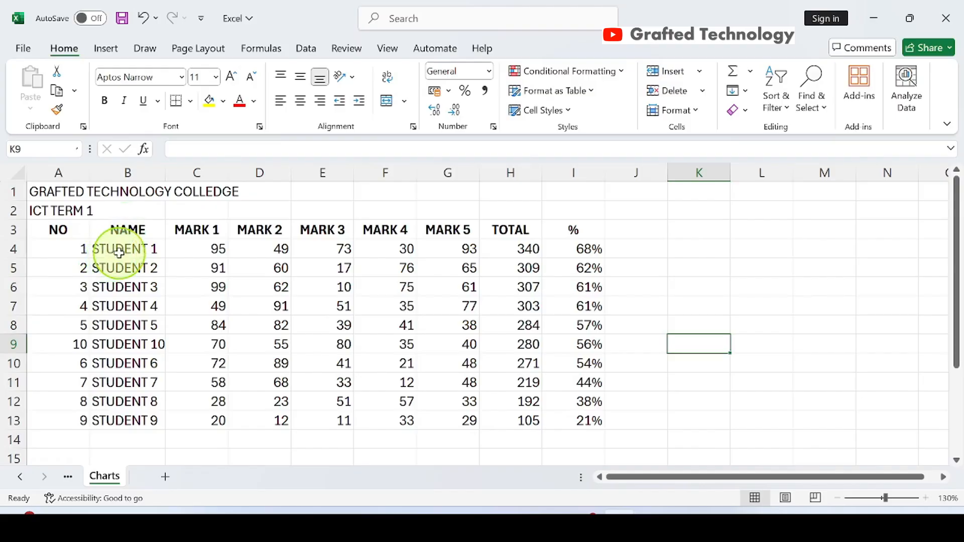
pyautogui.moveTo(116, 250); pyautogui.dragTo(601, 261)
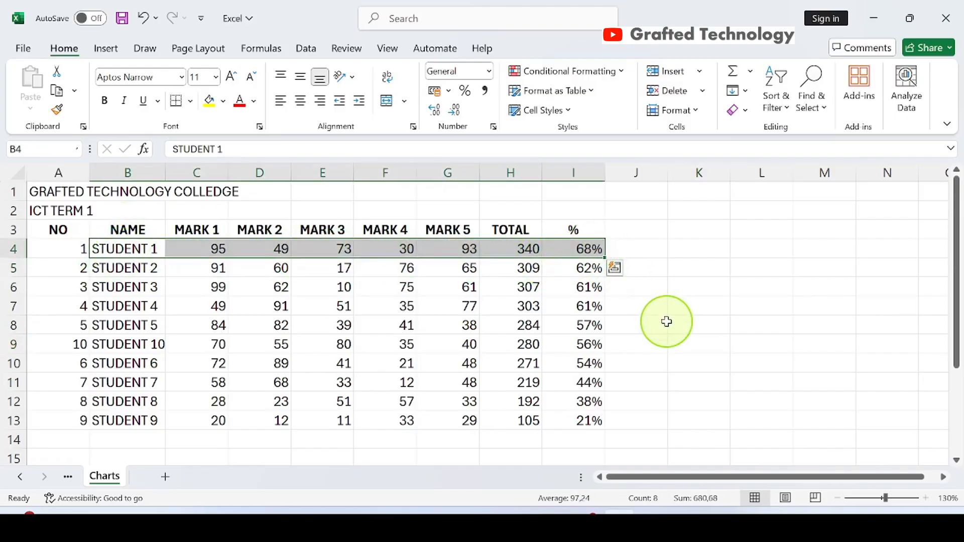
pyautogui.click(109, 419)
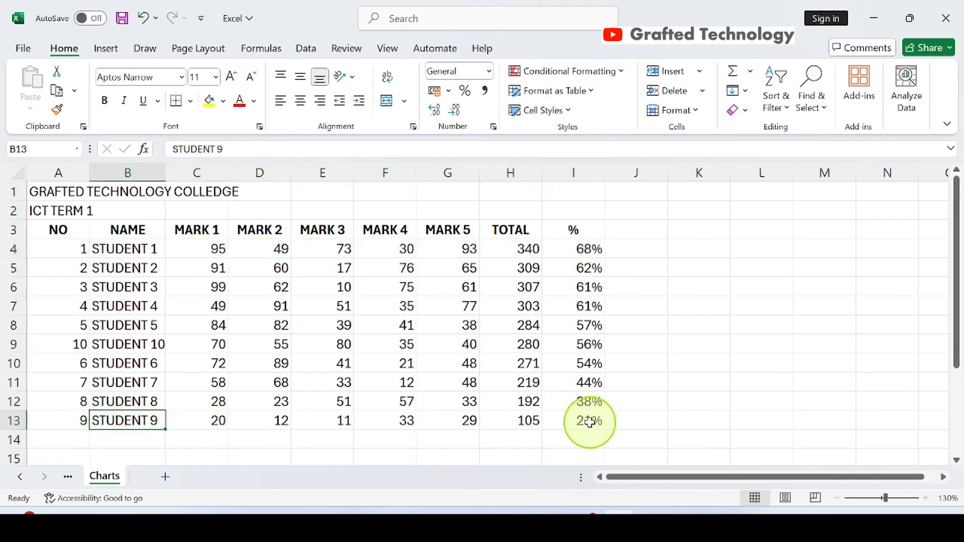
# Insert a 2-D clustered column chart from the names and first three marks of Students 1 to 4, B3:E7
pyautogui.click(699, 385)
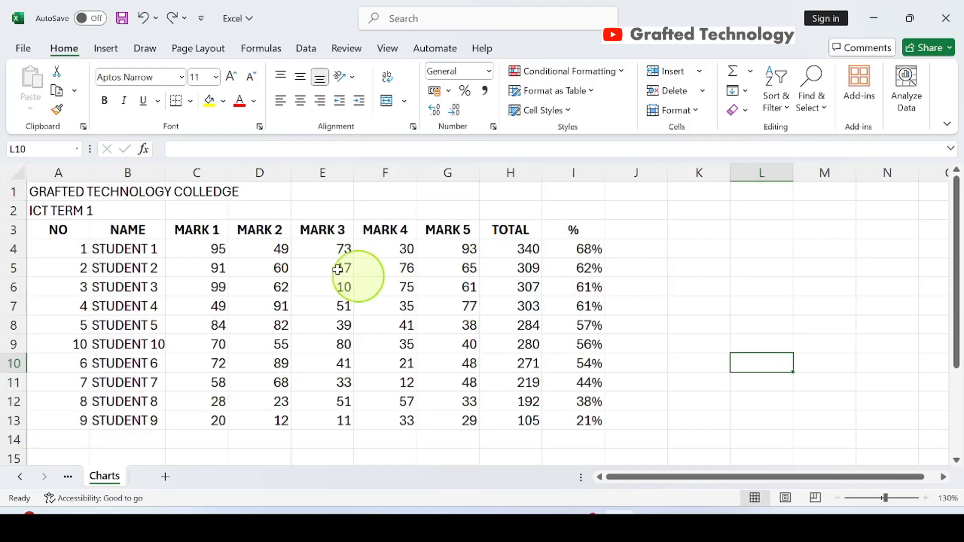
pyautogui.click(125, 229)
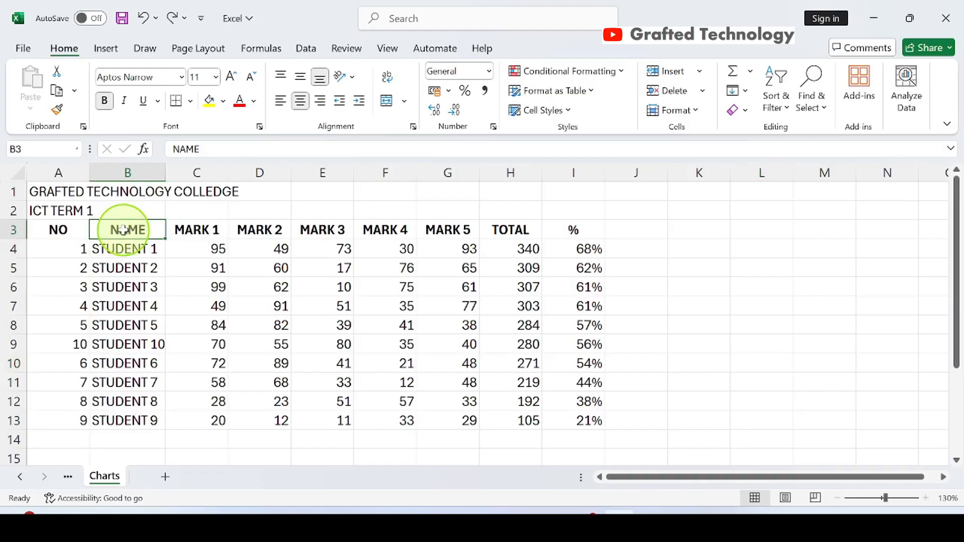
pyautogui.moveTo(123, 231); pyautogui.dragTo(350, 231)
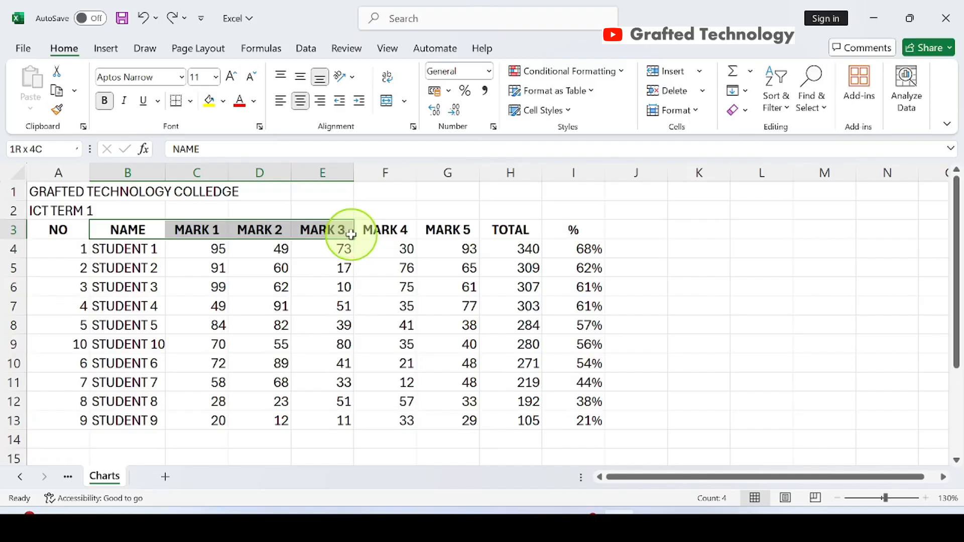
pyautogui.moveTo(351, 234); pyautogui.dragTo(348, 305)
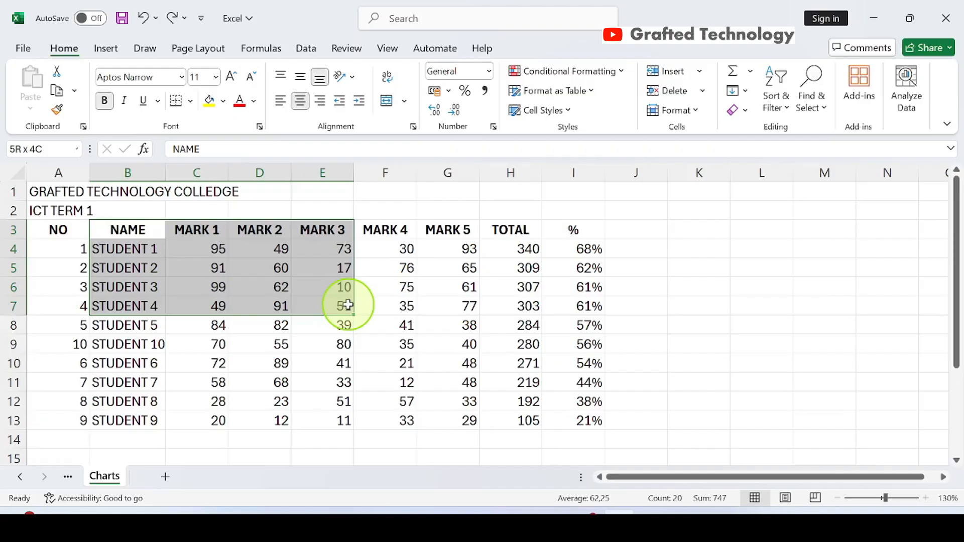
pyautogui.moveTo(348, 305); pyautogui.dragTo(348, 305)
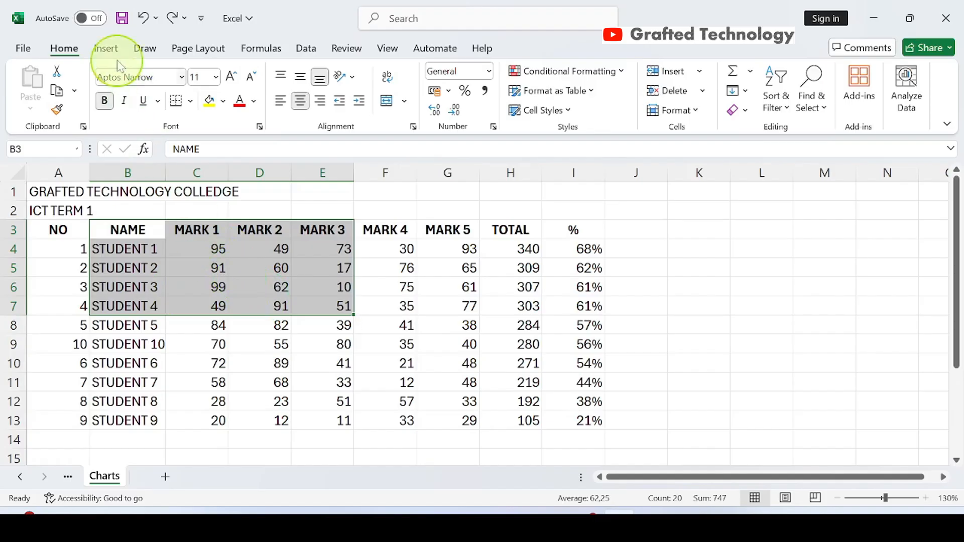
pyautogui.click(107, 49)
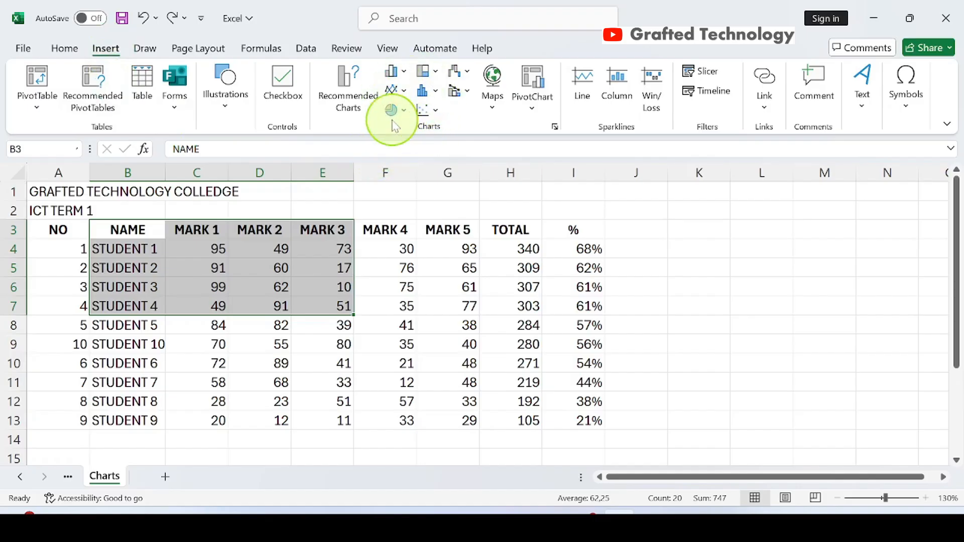
pyautogui.click(404, 72)
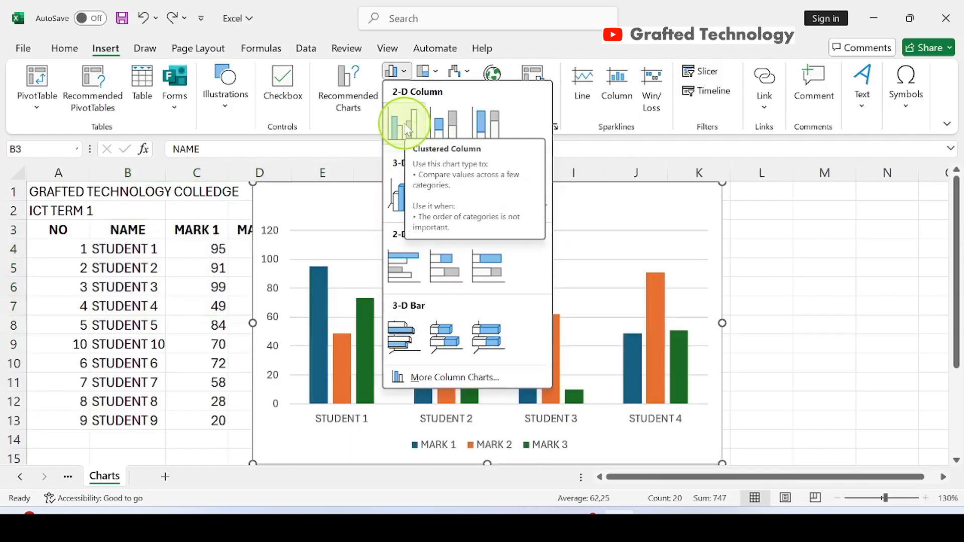
pyautogui.click(406, 129)
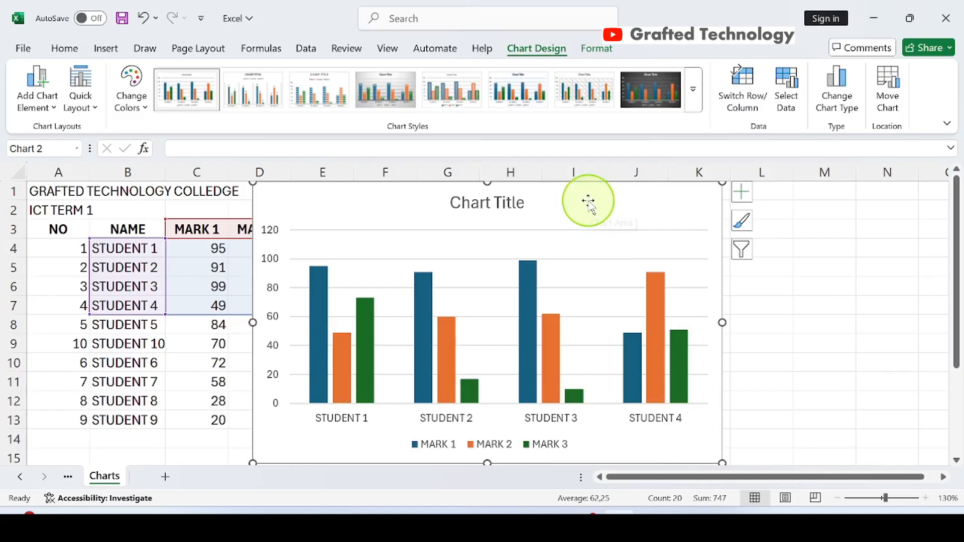
# Reposition the column chart over columns F to L of the marks sheet and deselect it
pyautogui.moveTo(588, 200)
pyautogui.mouseDown()
pyautogui.moveTo(641, 220)
pyautogui.moveTo(730, 224)
pyautogui.moveTo(812, 206)
pyautogui.moveTo(532, 309)
pyautogui.moveTo(409, 382)
pyautogui.moveTo(369, 437)
pyautogui.moveTo(375, 459)
pyautogui.moveTo(365, 444)
pyautogui.moveTo(377, 368)
pyautogui.moveTo(392, 367)
pyautogui.moveTo(390, 338)
pyautogui.moveTo(437, 172)
pyautogui.moveTo(468, 223)
pyautogui.moveTo(510, 191)
pyautogui.moveTo(489, 167)
pyautogui.moveTo(323, 204)
pyautogui.moveTo(311, 186)
pyautogui.moveTo(381, 179)
pyautogui.moveTo(439, 224)
pyautogui.moveTo(406, 210)
pyautogui.moveTo(428, 201)
pyautogui.mouseUp()
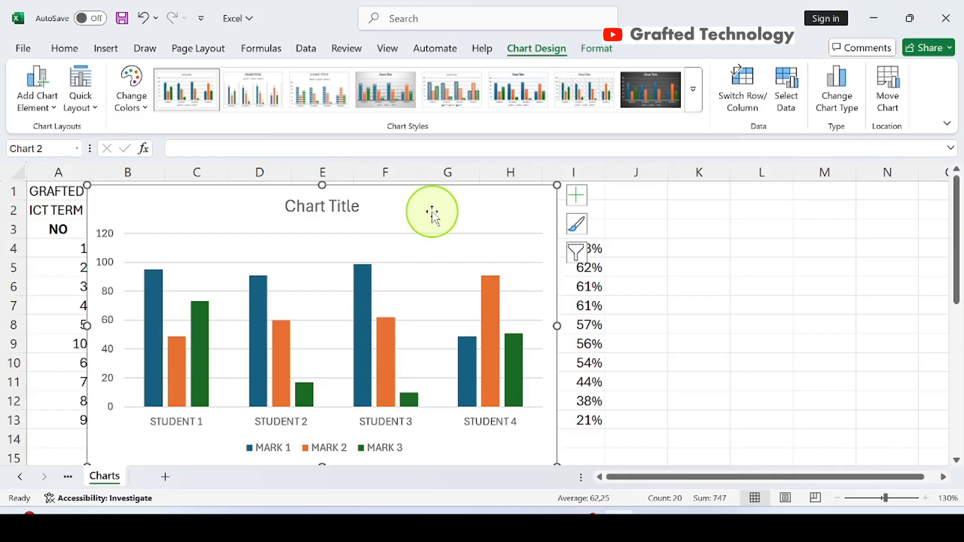
pyautogui.moveTo(432, 212); pyautogui.dragTo(681, 212)
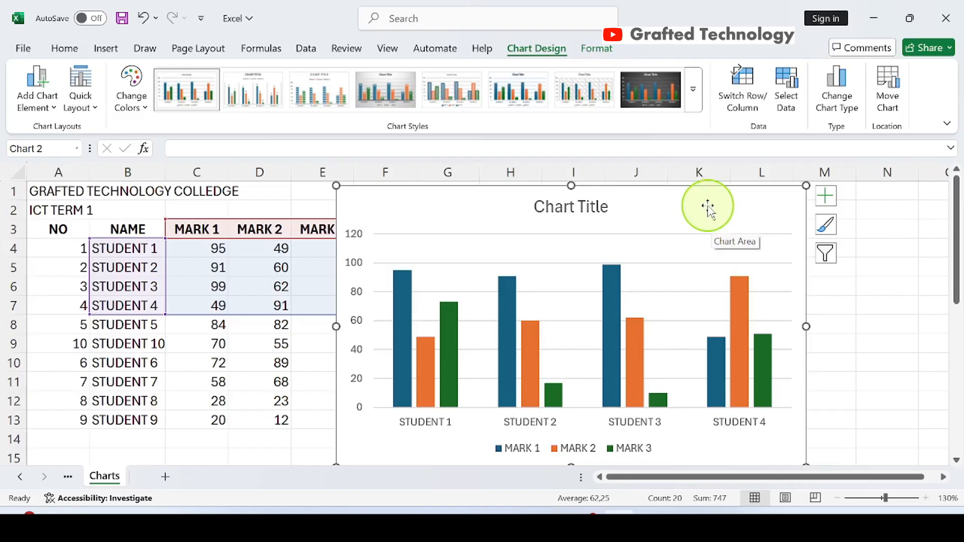
pyautogui.click(933, 316)
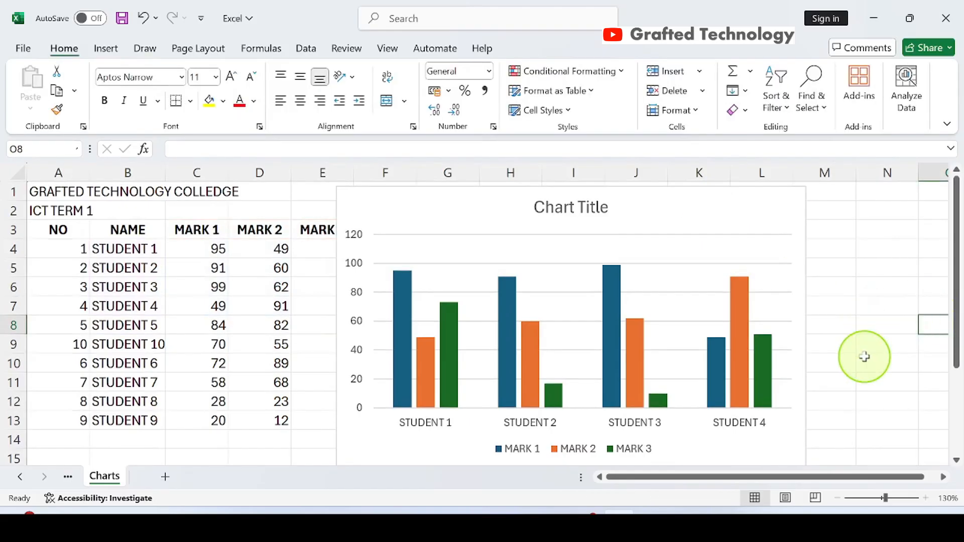
pyautogui.click(886, 328)
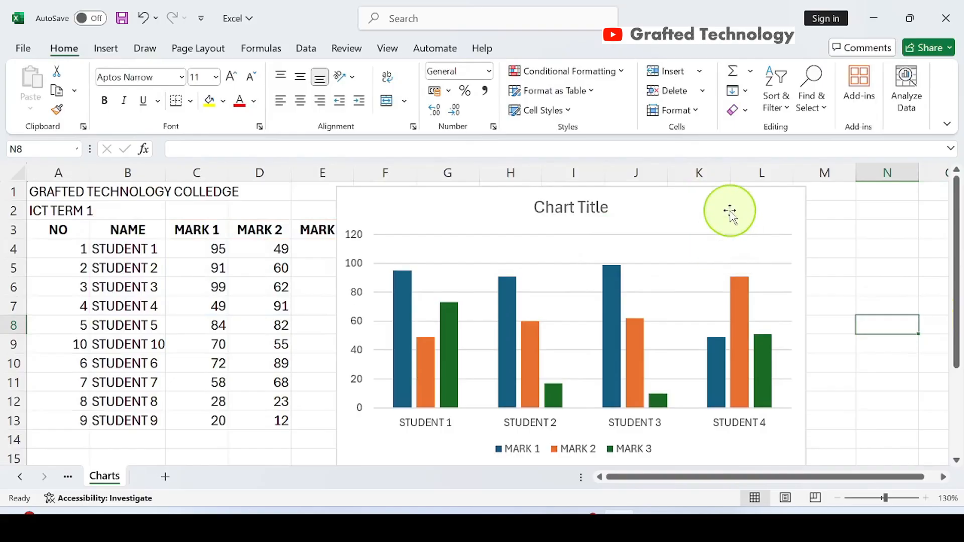
# Move the column chart to a new sheet named FOUR
pyautogui.click(729, 212)
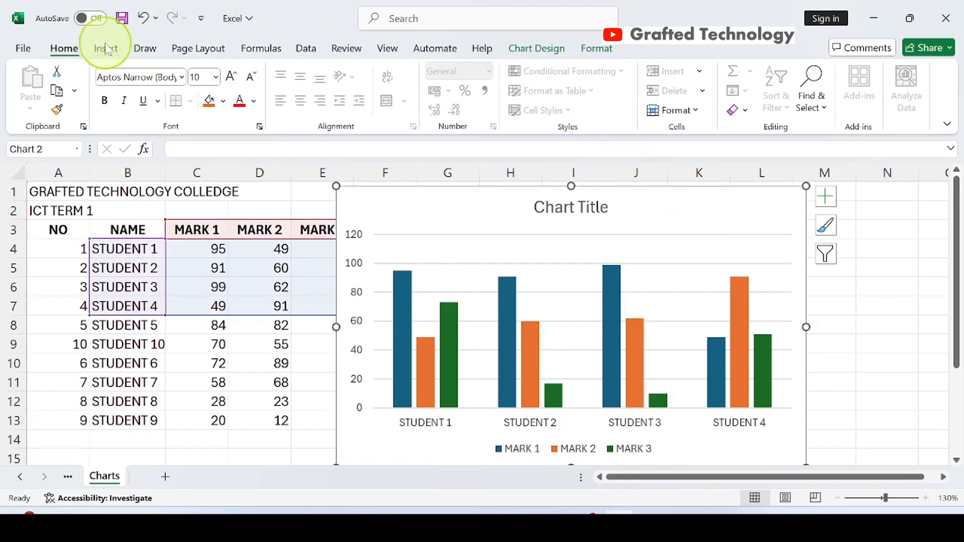
pyautogui.click(537, 48)
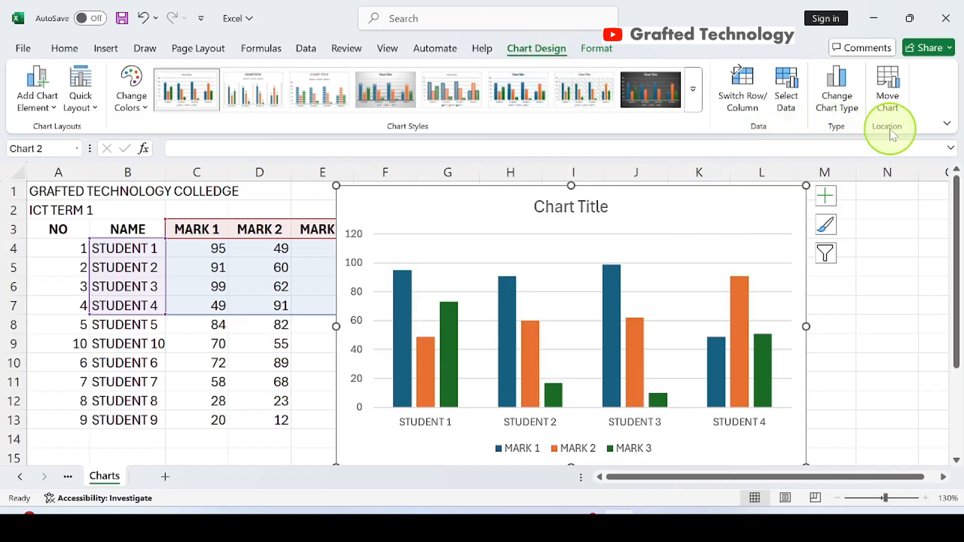
pyautogui.click(889, 101)
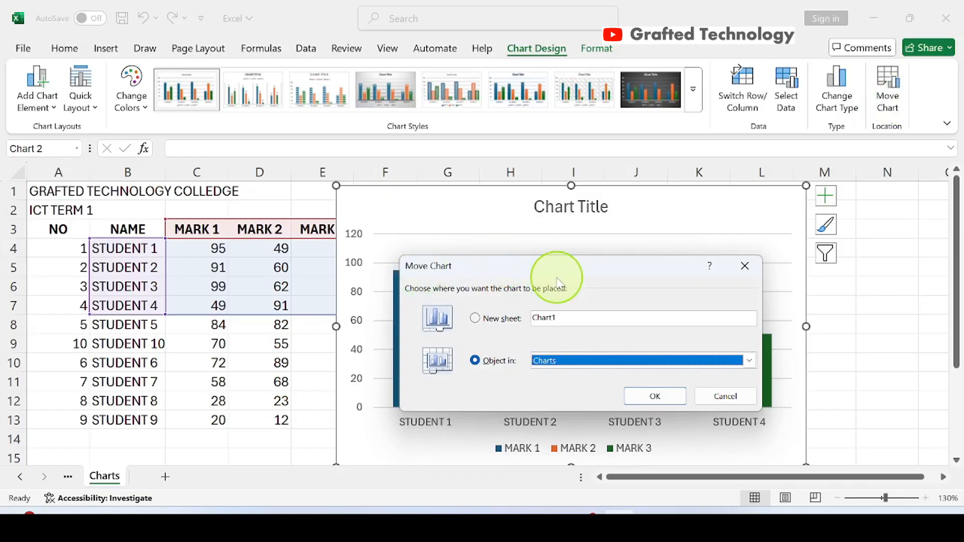
pyautogui.click(492, 325)
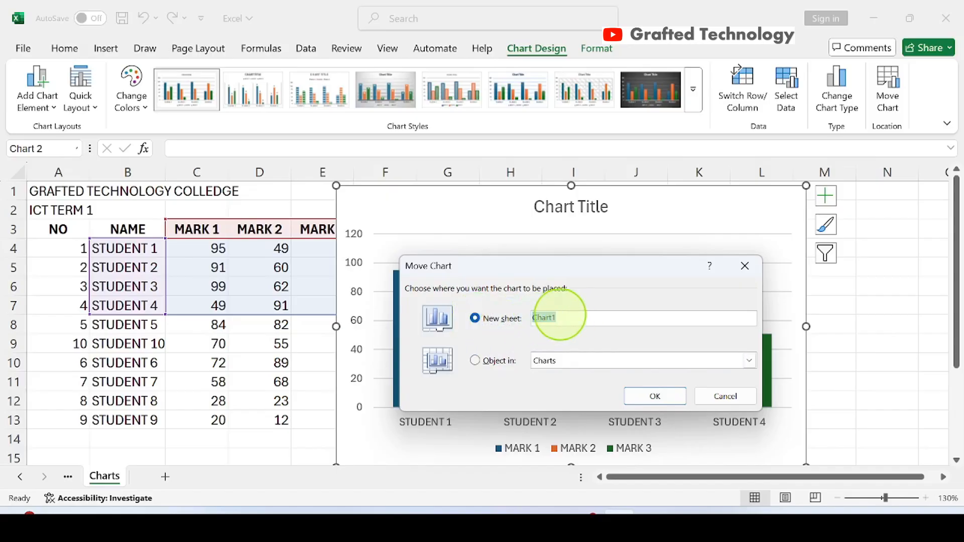
pyautogui.write('FOUR')
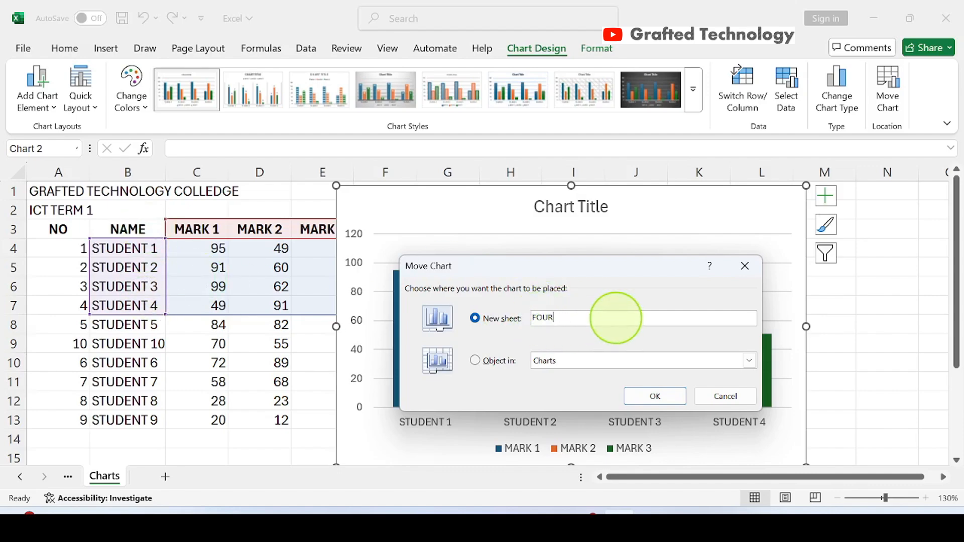
pyautogui.click(655, 397)
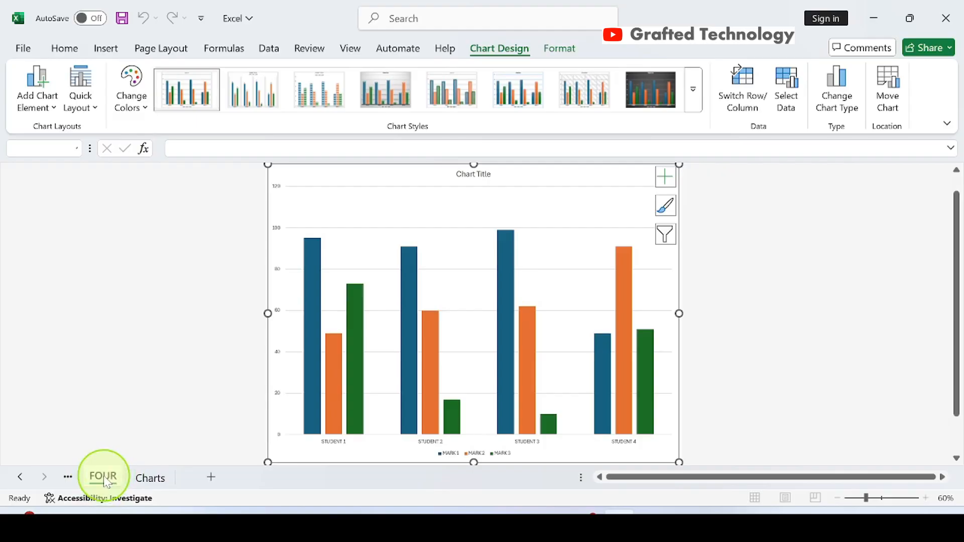
# Look over the marks table on the Charts sheet and return to the FOUR chart sheet
pyautogui.click(150, 479)
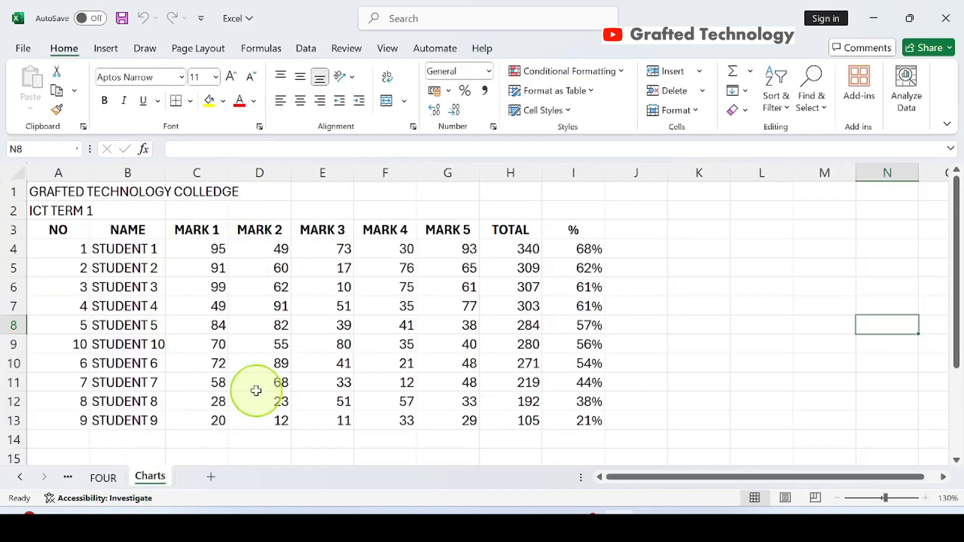
pyautogui.scroll(-4, 701, 299)
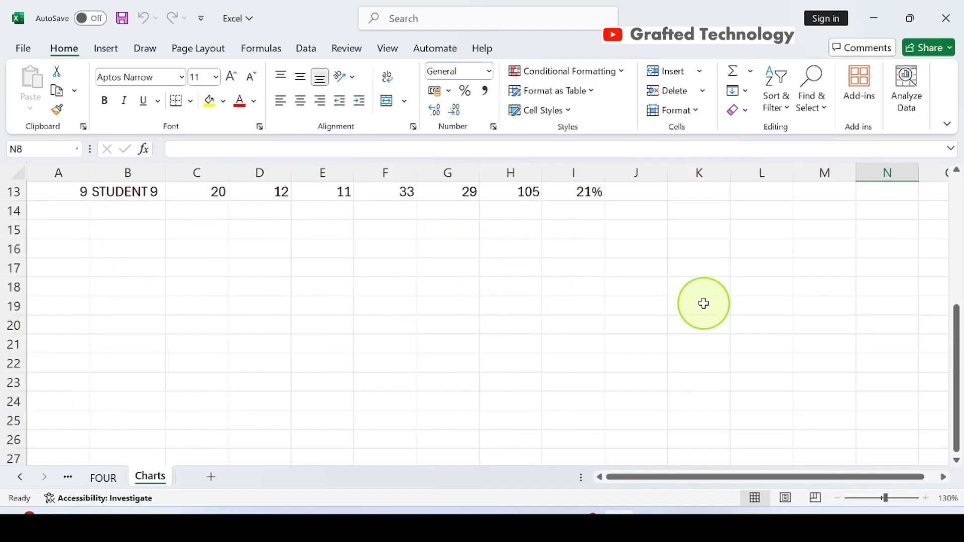
pyautogui.scroll(4, 704, 303)
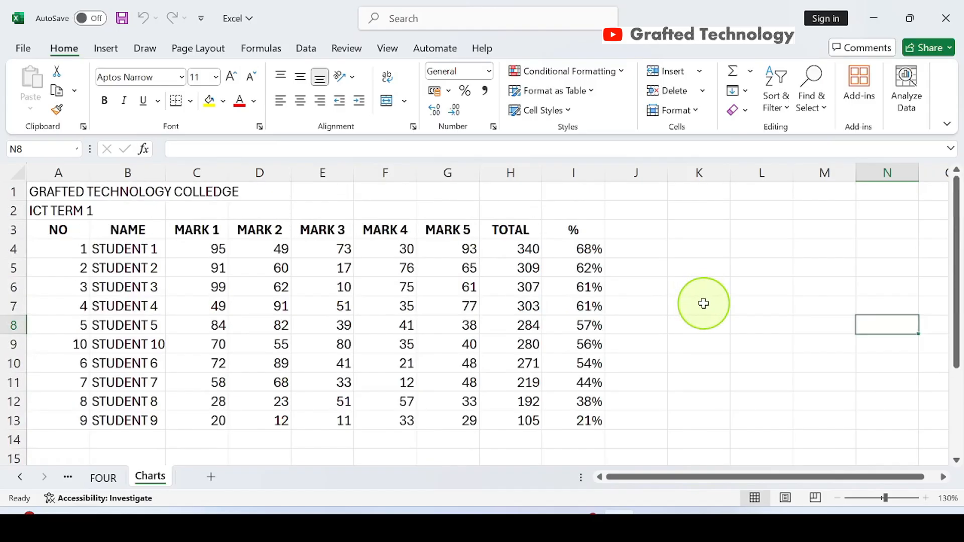
pyautogui.click(109, 481)
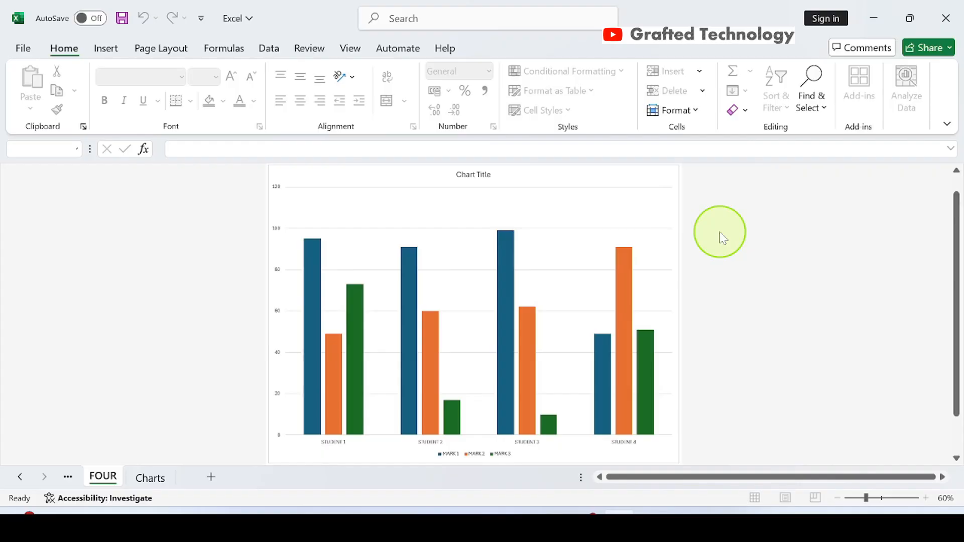
# Apply the first quick layout to the FOUR chart, placing the legend to the right of the columns
pyautogui.click(669, 180)
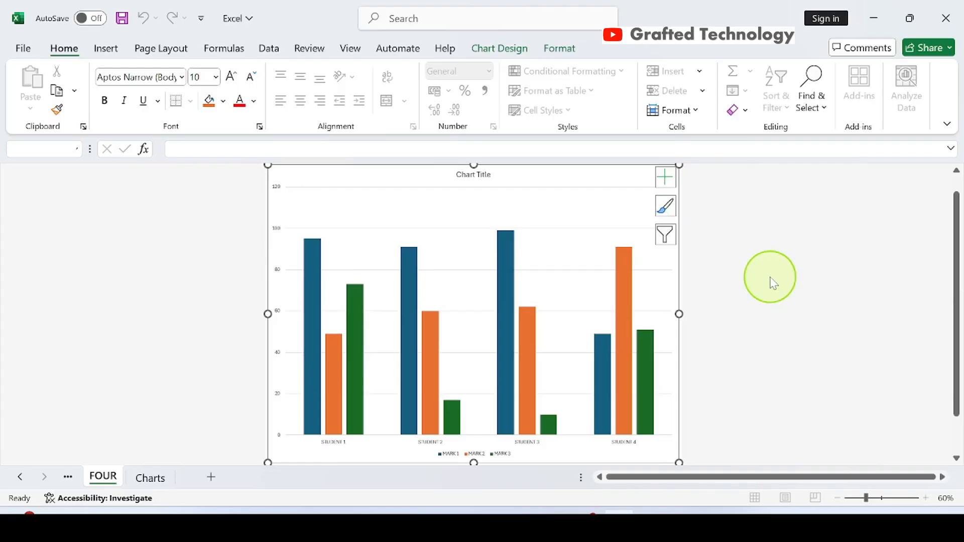
pyautogui.click(501, 50)
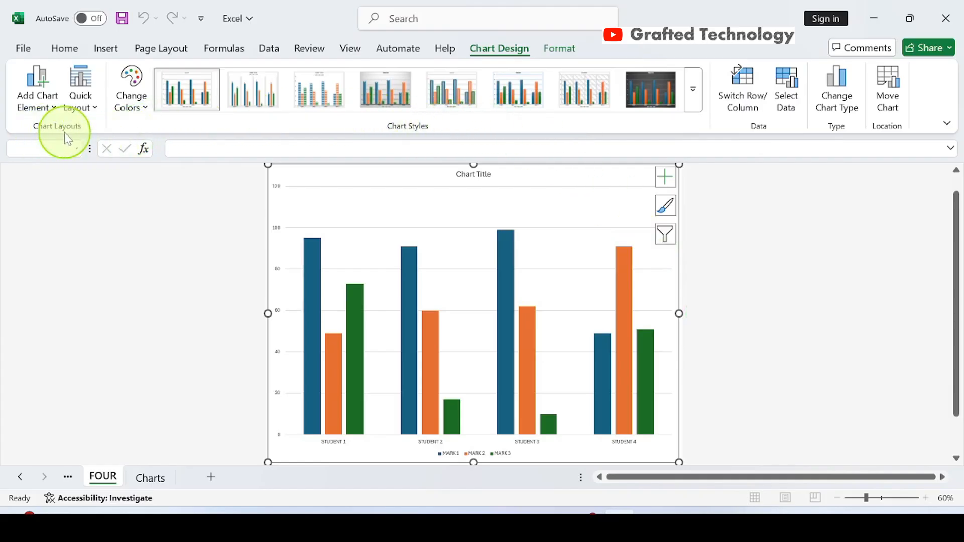
pyautogui.click(97, 114)
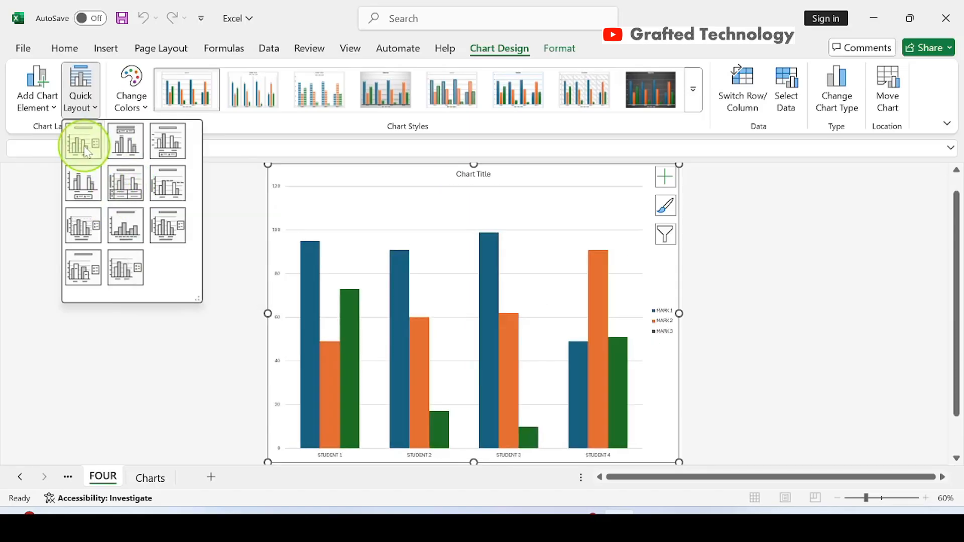
pyautogui.click(85, 145)
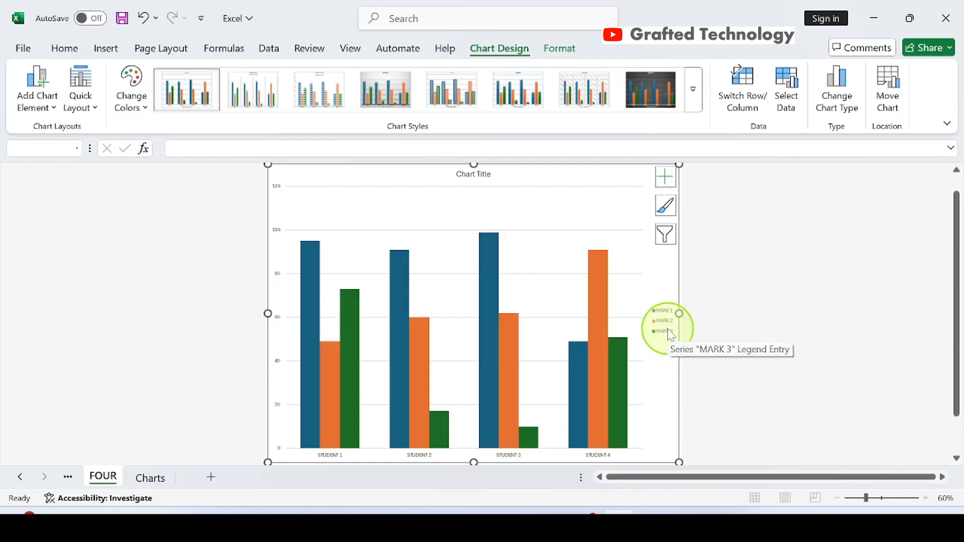
# Set the chart title to FOUR and deselect the chart
pyautogui.write('FOUR')
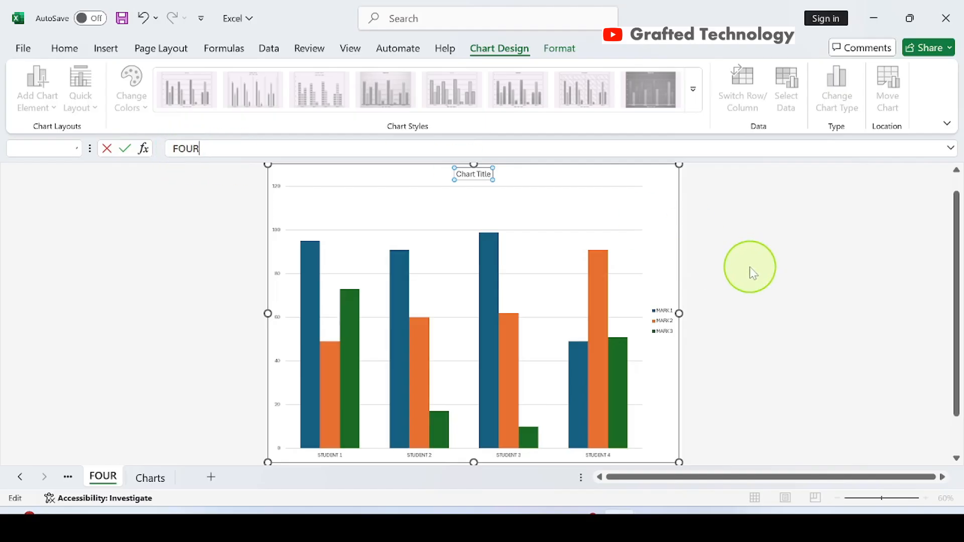
pyautogui.press('Return')
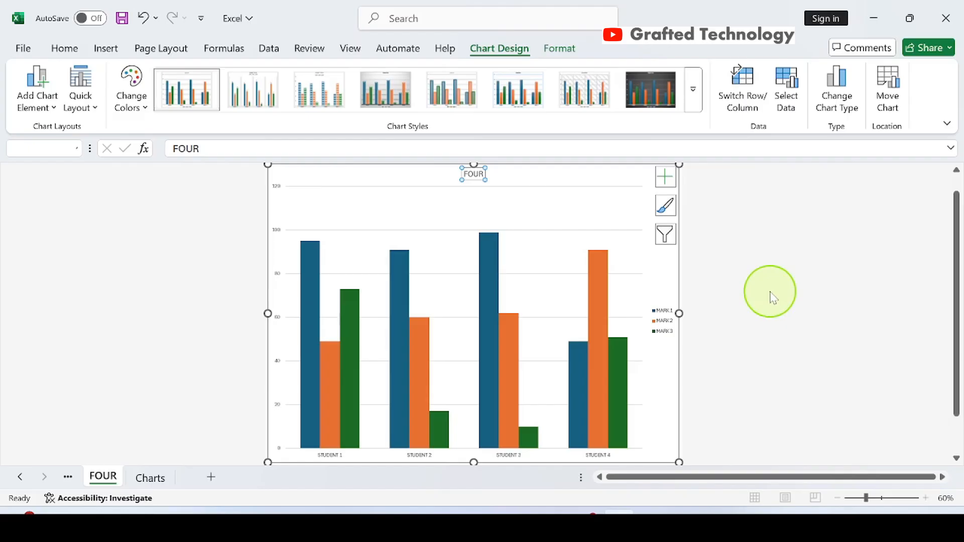
pyautogui.click(732, 267)
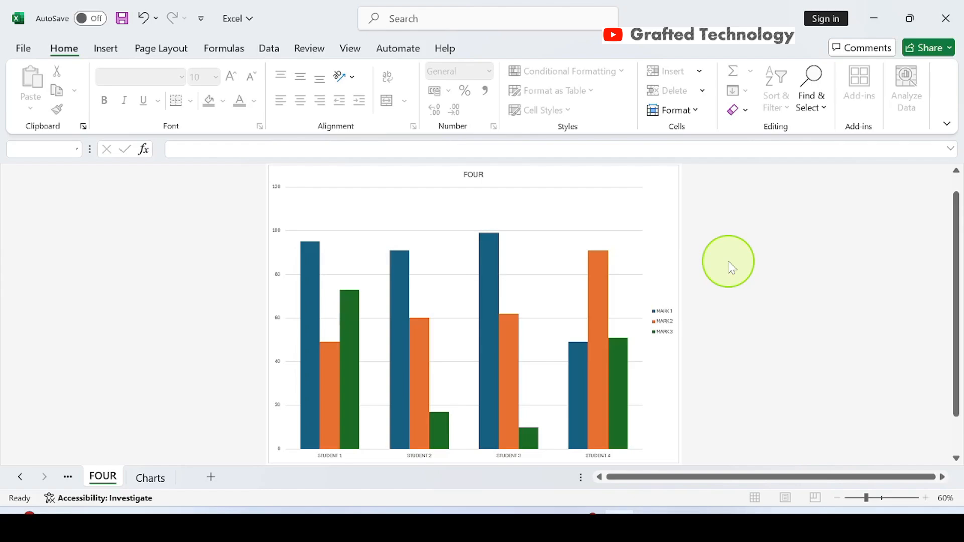
# Switch the chart's rows and columns to group by mark, and switch back to grouping by student
pyautogui.click(661, 181)
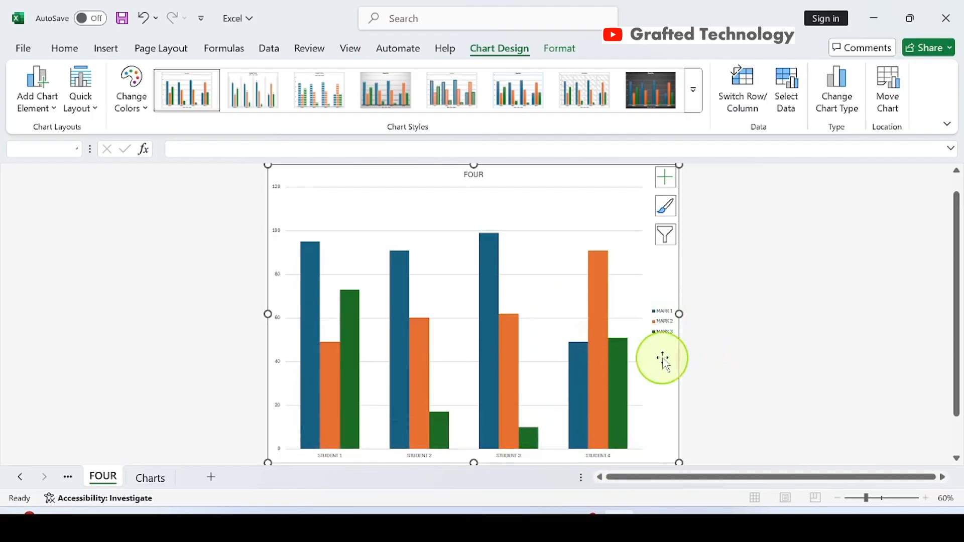
pyautogui.click(745, 99)
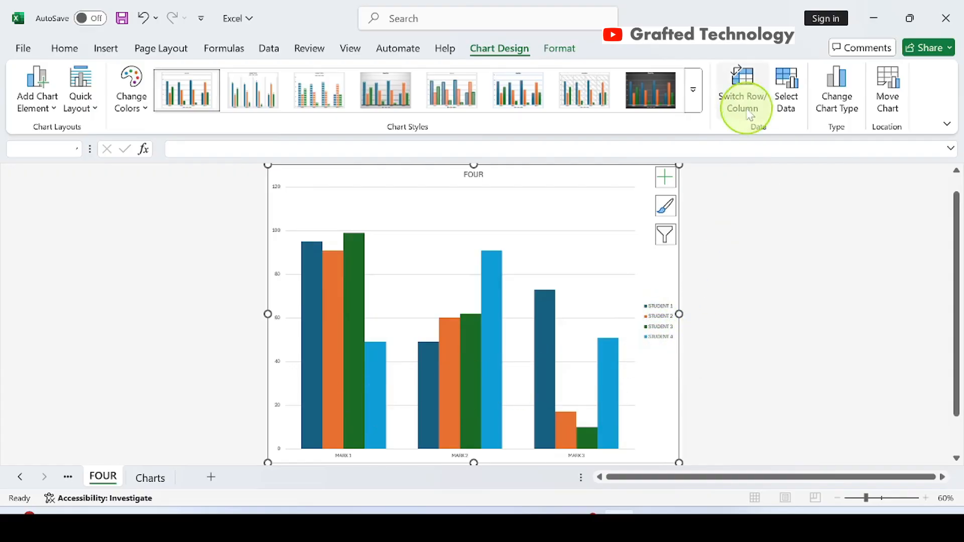
pyautogui.click(746, 90)
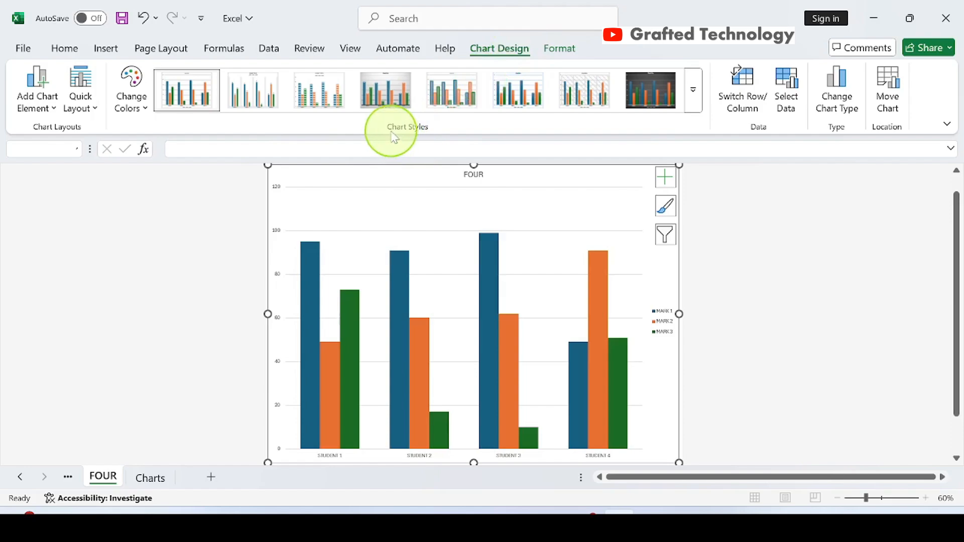
# Apply the dark chart style Style 8 to the FOUR chart and reselect the chart
pyautogui.click(693, 98)
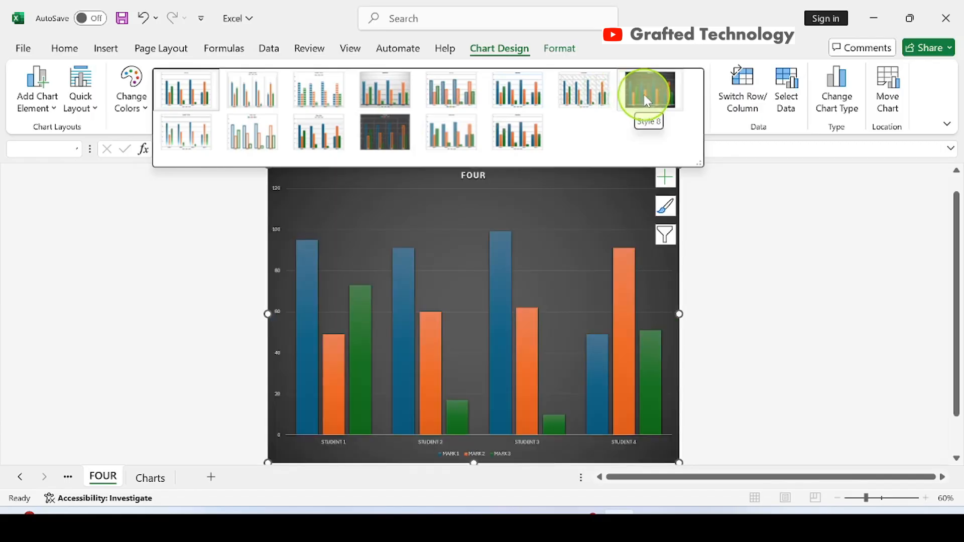
pyautogui.click(645, 101)
pyautogui.click(740, 196)
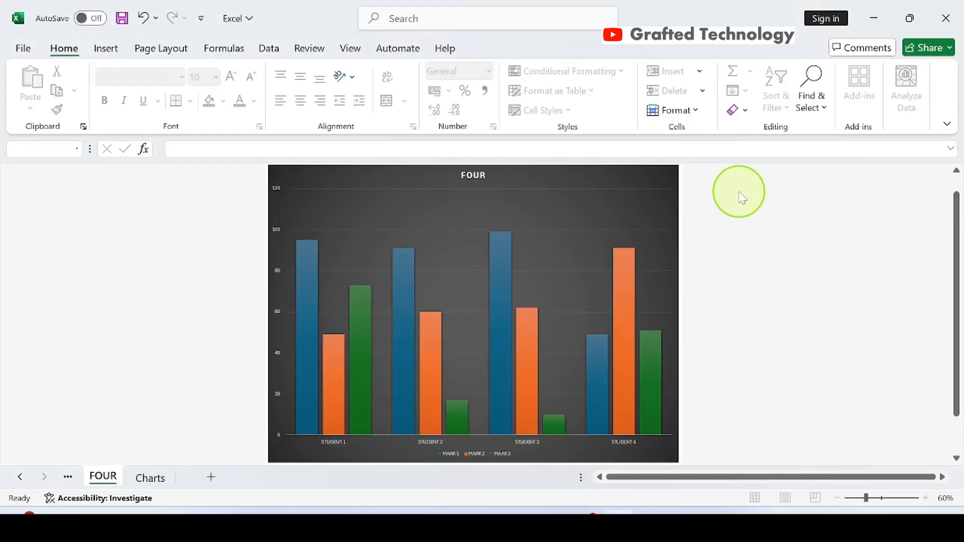
pyautogui.click(644, 182)
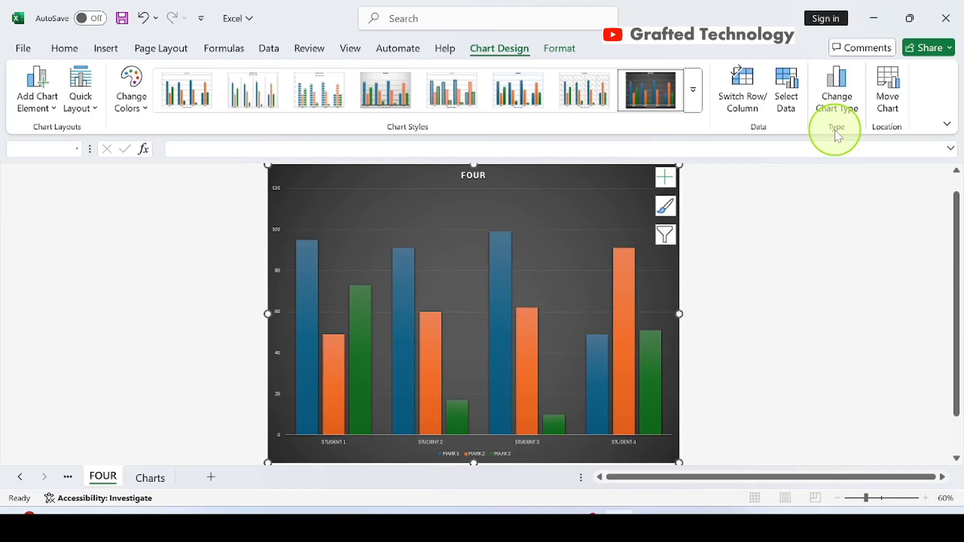
# Change the FOUR chart to a 3-D Clustered Bar chart, keeping the variant grouped by student
pyautogui.click(833, 86)
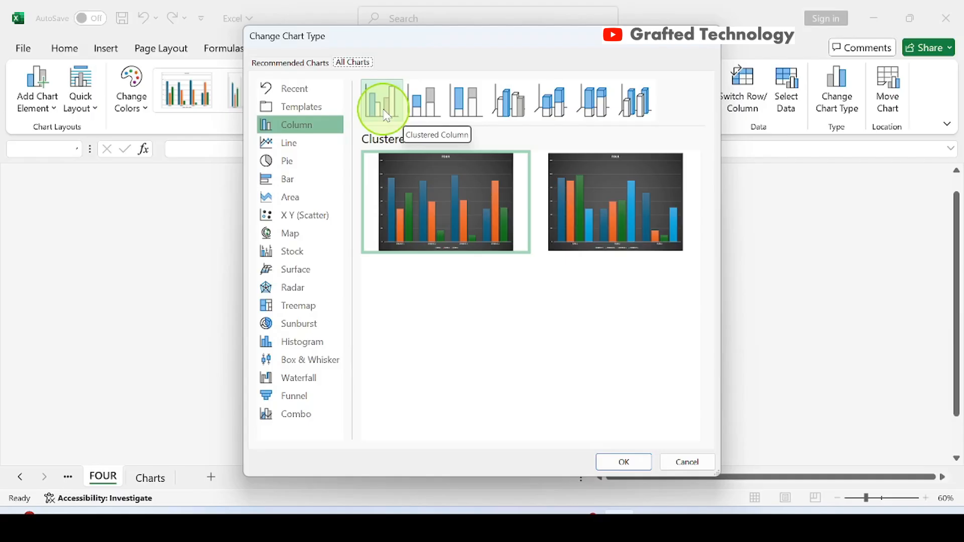
pyautogui.click(290, 185)
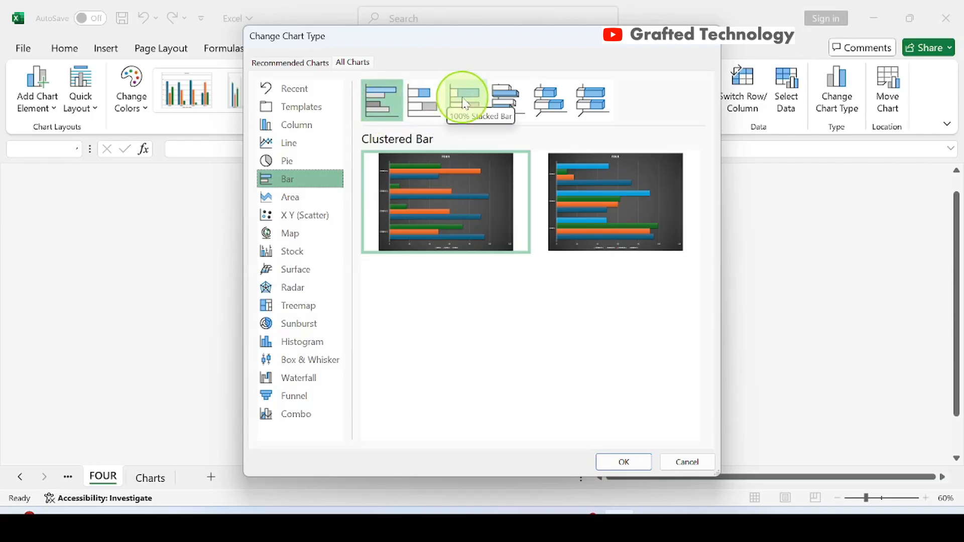
pyautogui.click(510, 96)
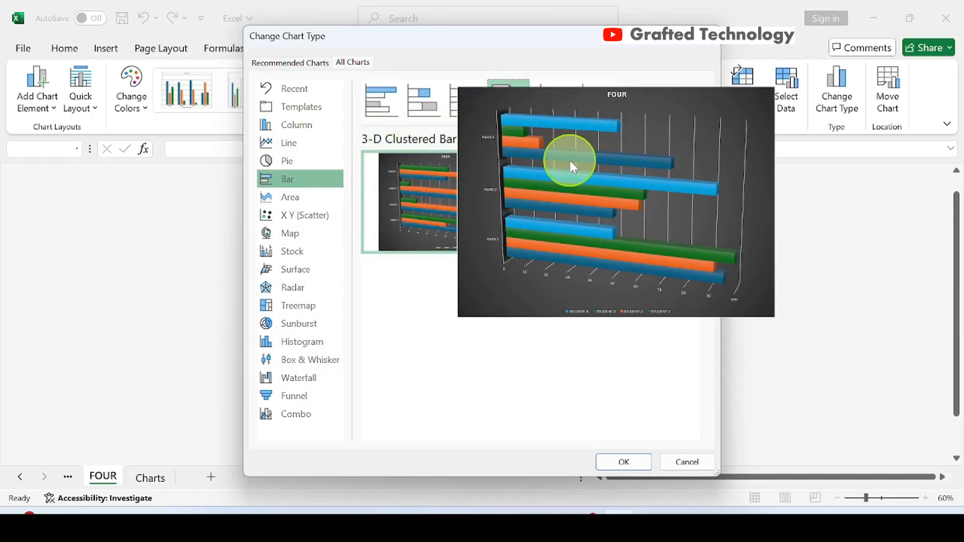
pyautogui.moveTo(468, 186)
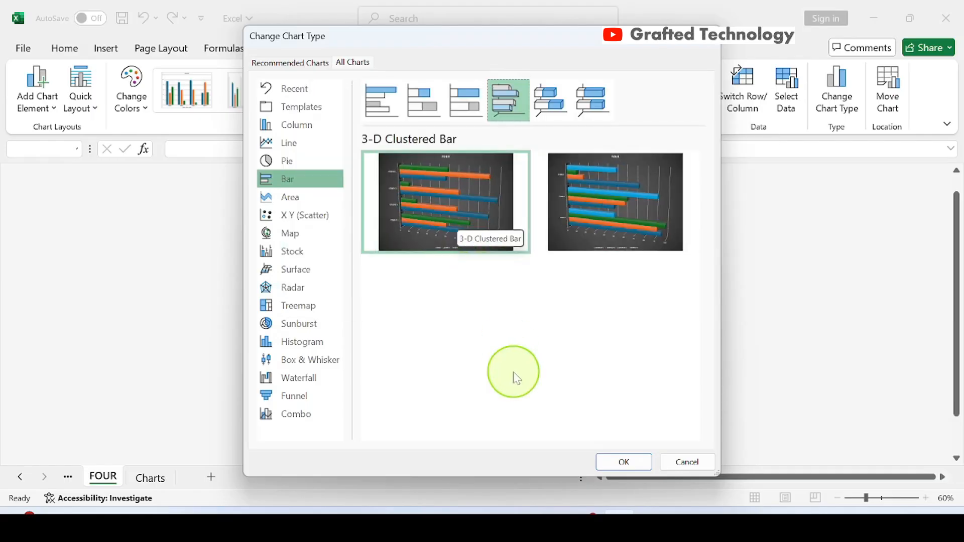
pyautogui.click(625, 462)
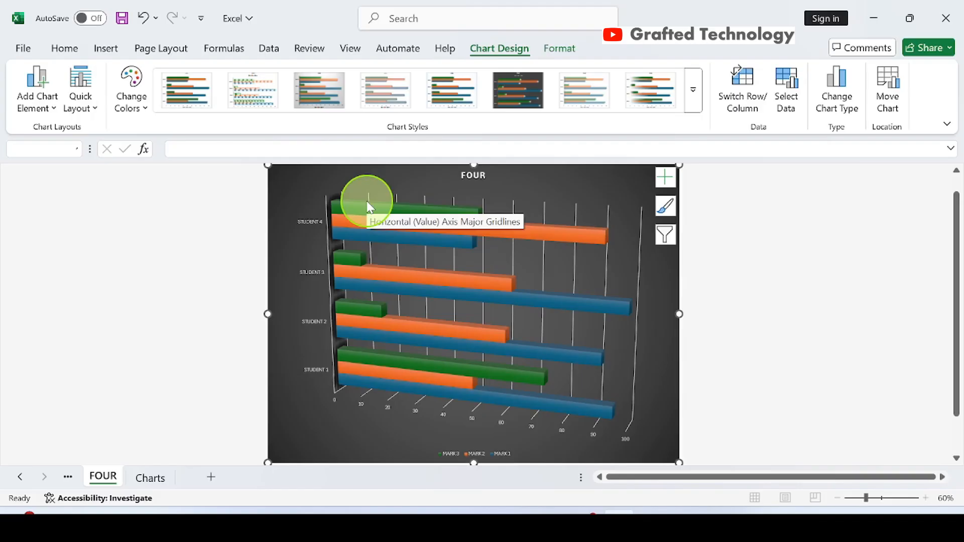
# Give the MARK 3 series in the FOUR chart a solid red fill
pyautogui.moveTo(368, 207)
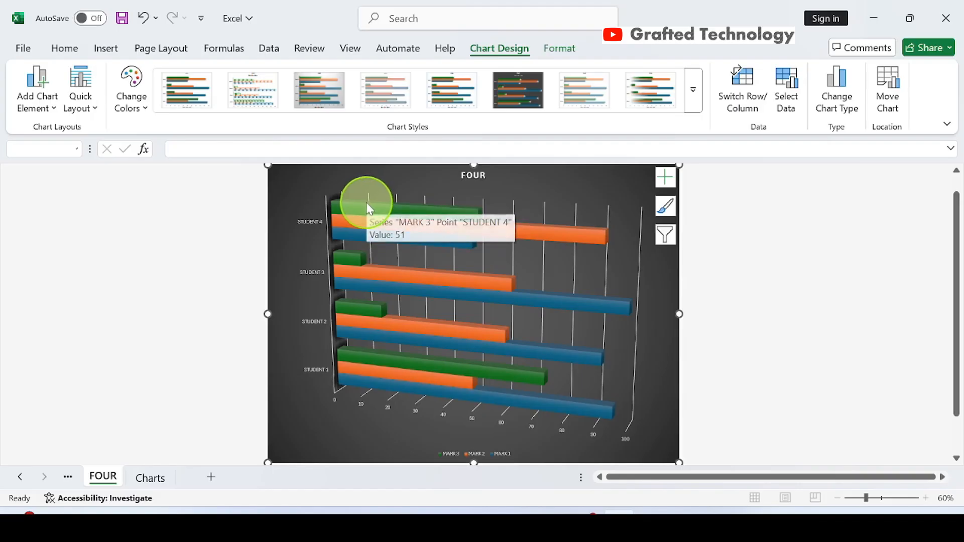
pyautogui.rightClick(365, 209)
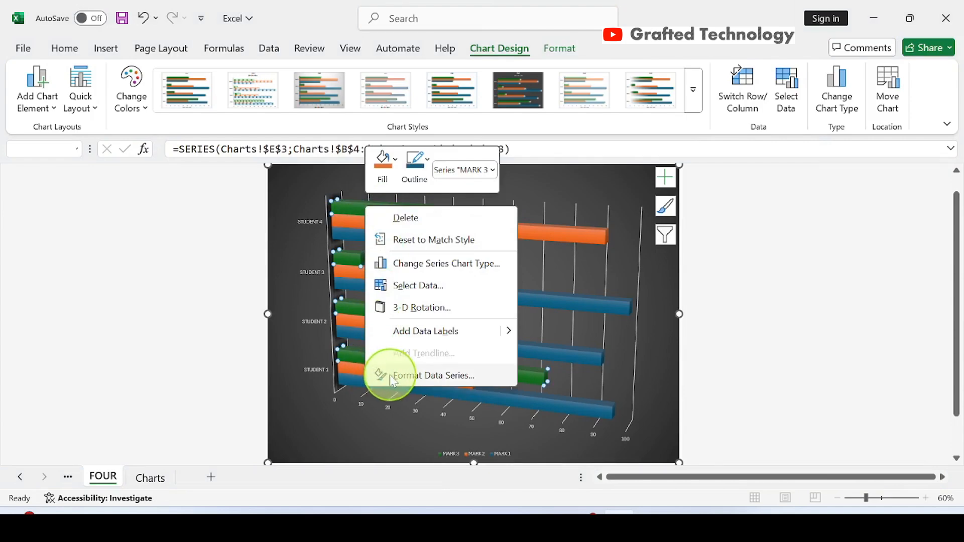
pyautogui.click(462, 377)
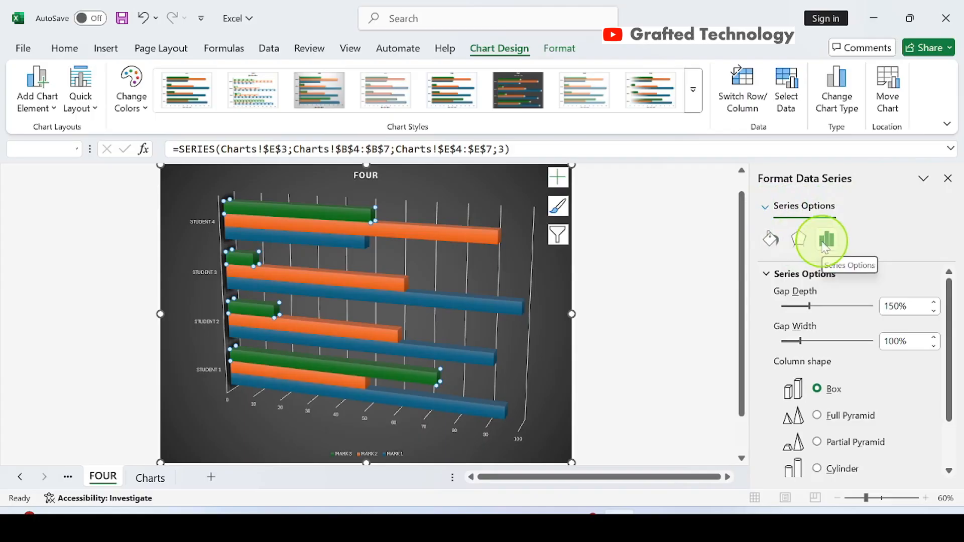
pyautogui.click(771, 241)
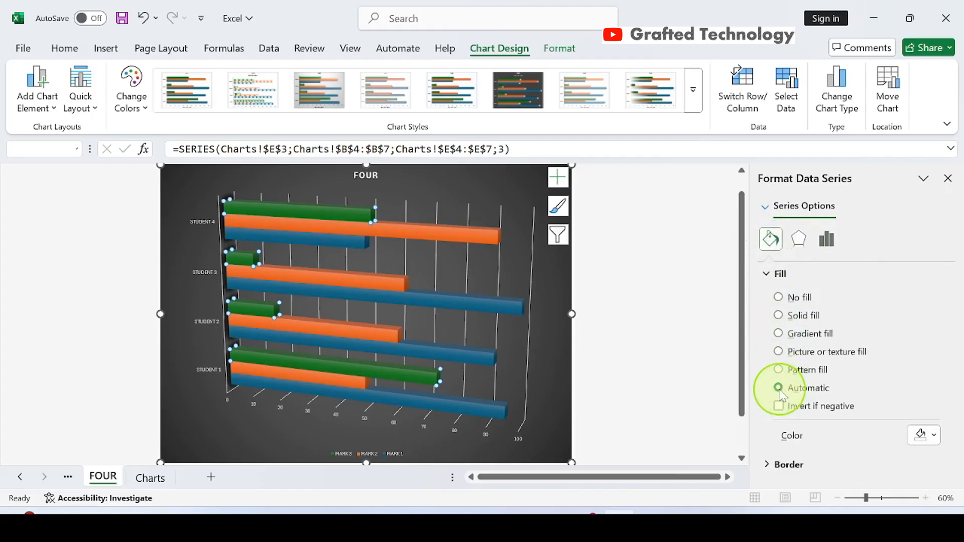
pyautogui.click(779, 316)
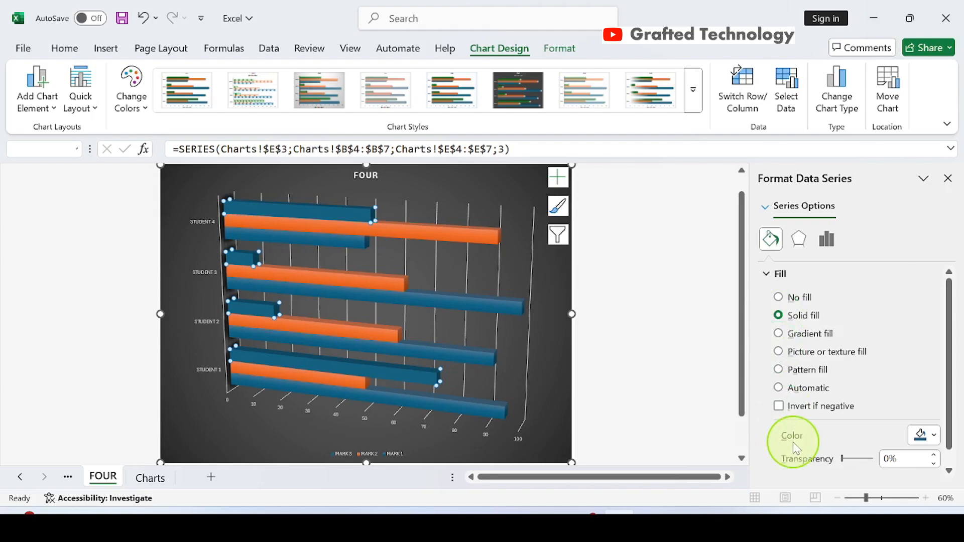
pyautogui.click(935, 436)
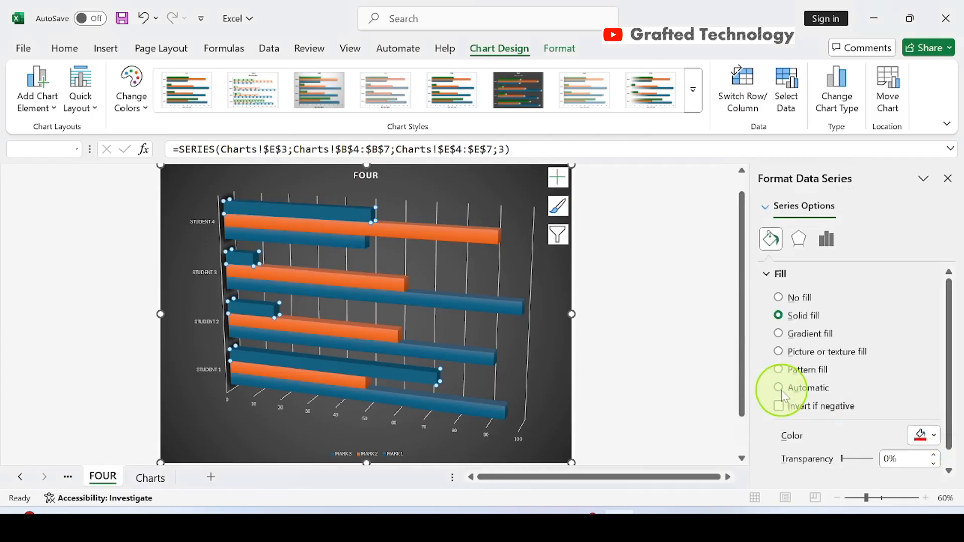
pyautogui.click(782, 389)
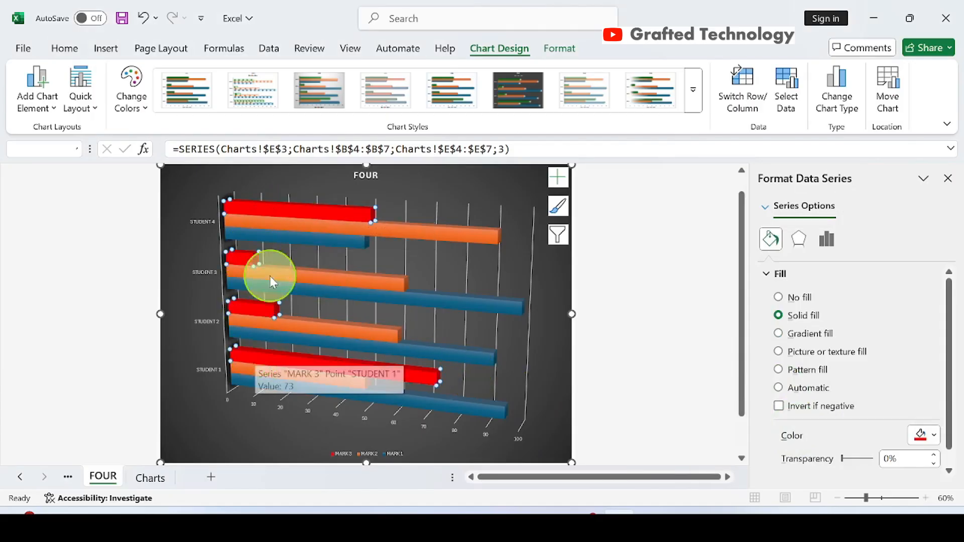
# Give the MARK 2 series in the bar chart a solid green fill from the standard colors
pyautogui.moveTo(261, 354)
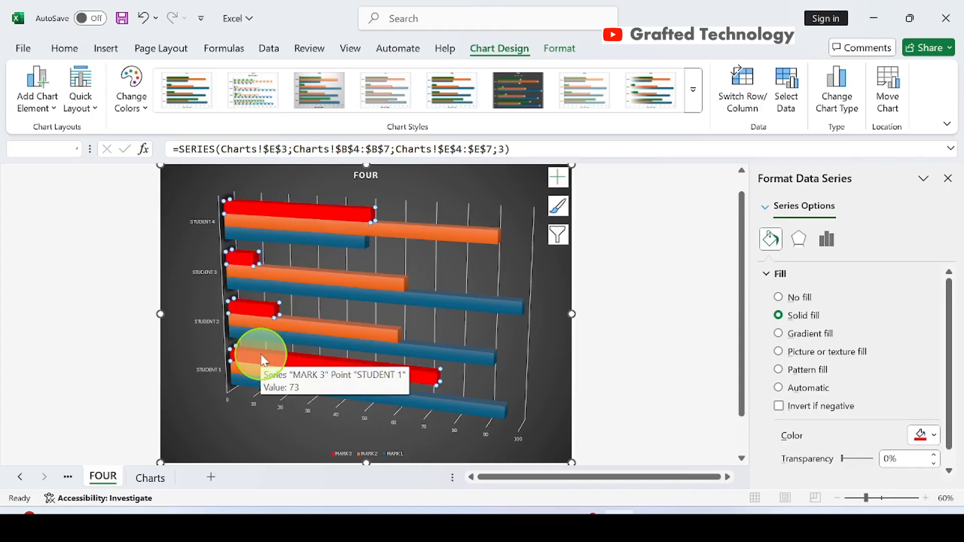
pyautogui.rightClick(296, 224)
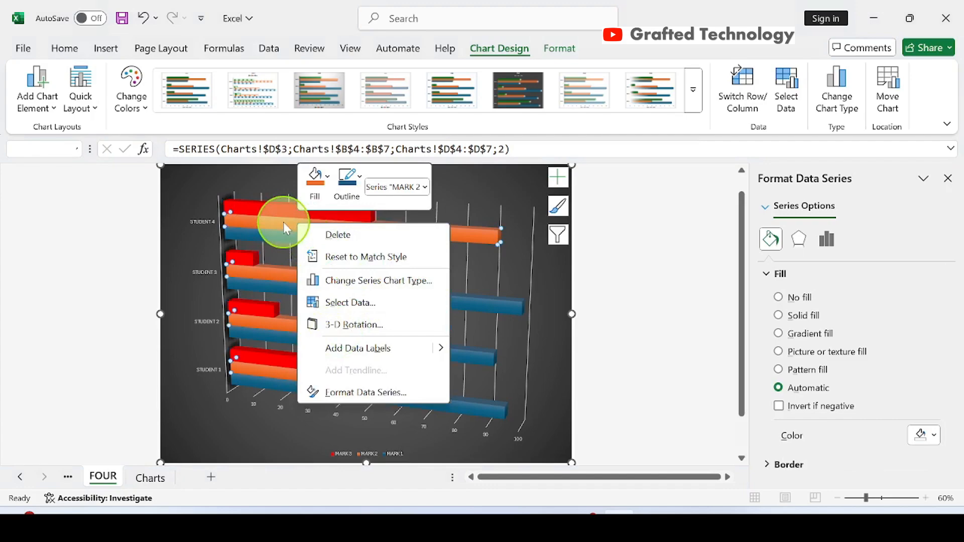
pyautogui.press('Escape')
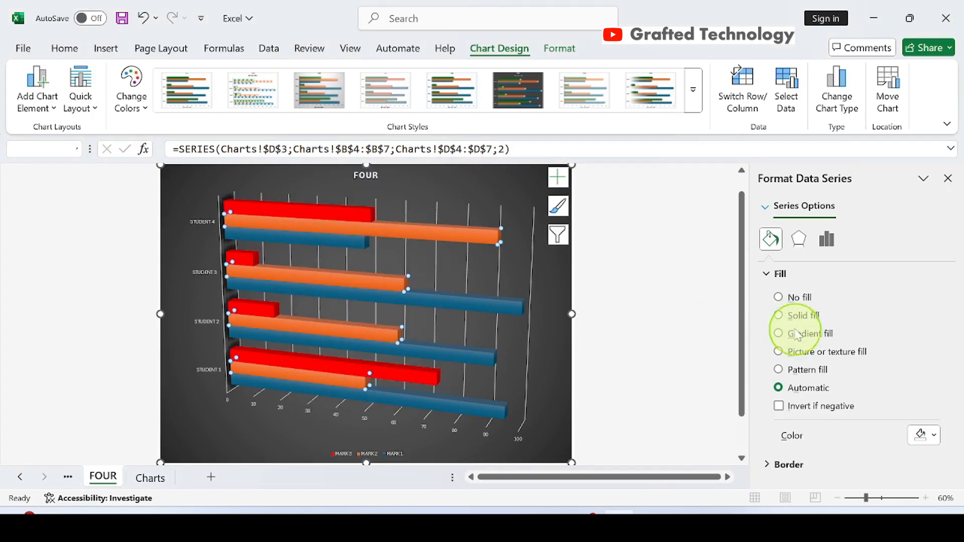
pyautogui.click(779, 315)
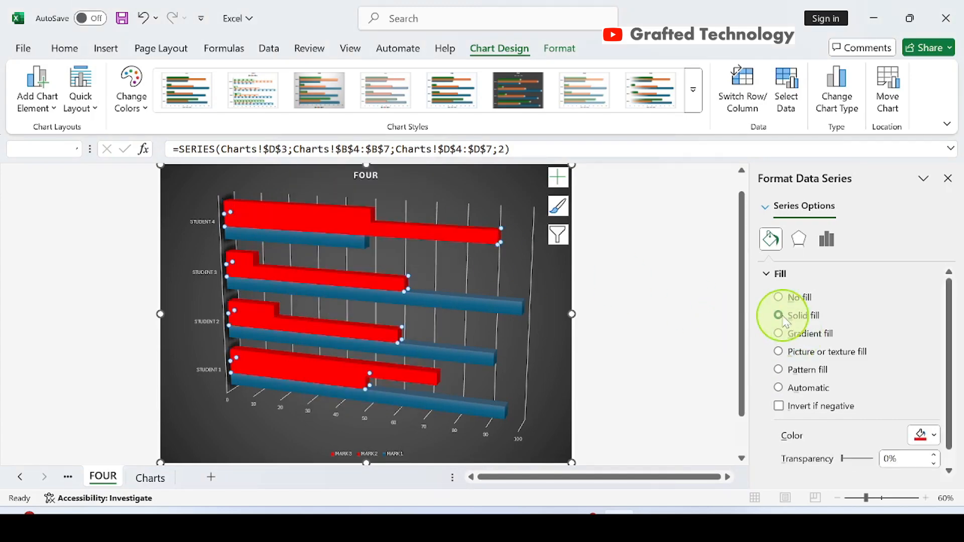
pyautogui.click(934, 438)
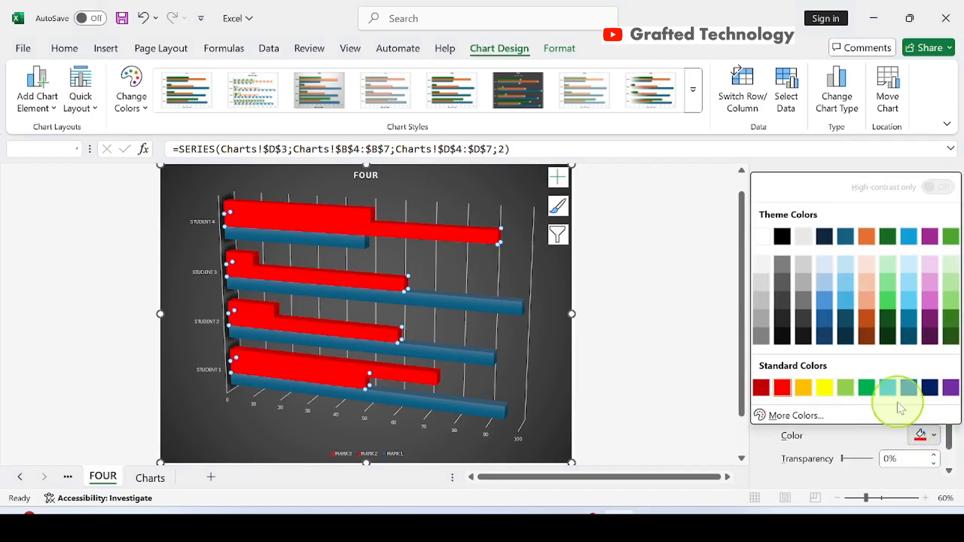
pyautogui.click(868, 388)
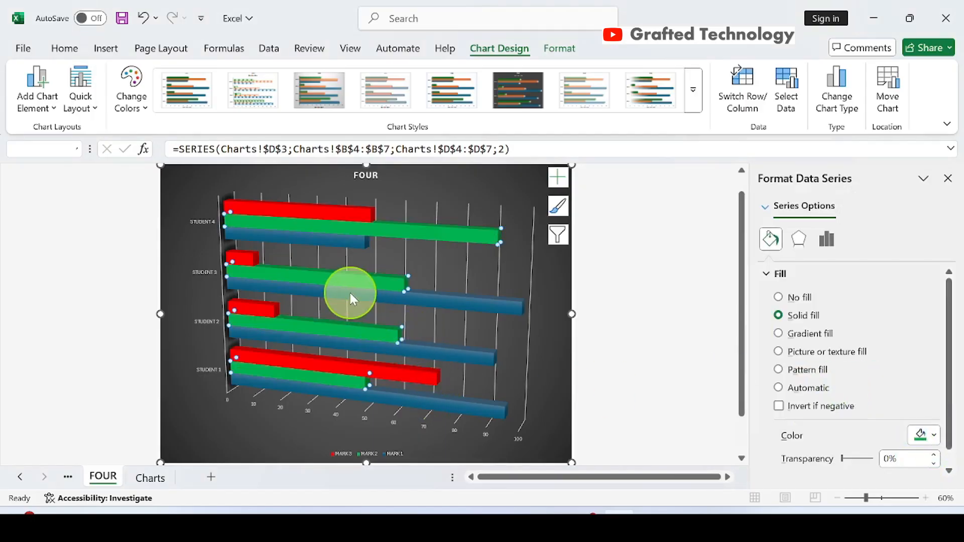
# Give the MARK 1 series a solid yellow fill, deselect the chart and close the formatting options
pyautogui.moveTo(350, 294)
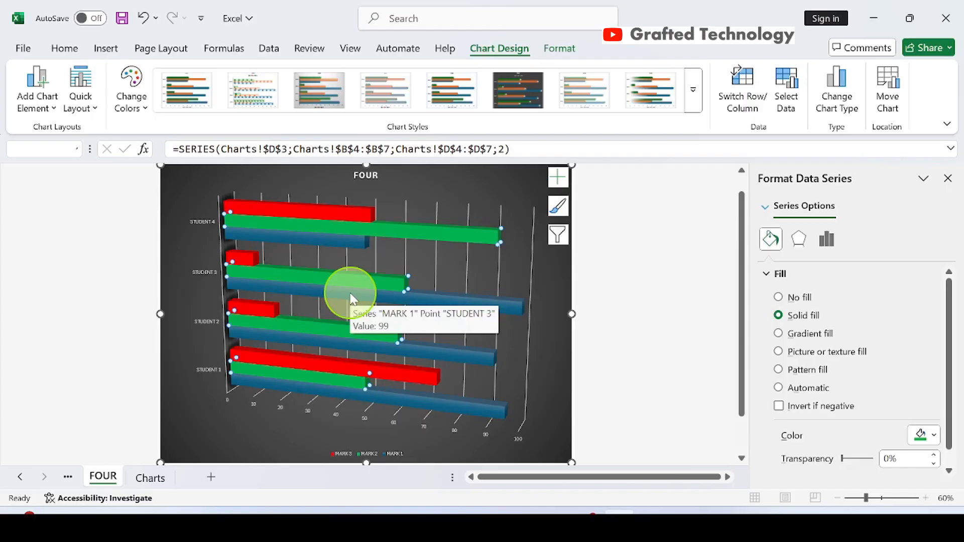
pyautogui.click(350, 296)
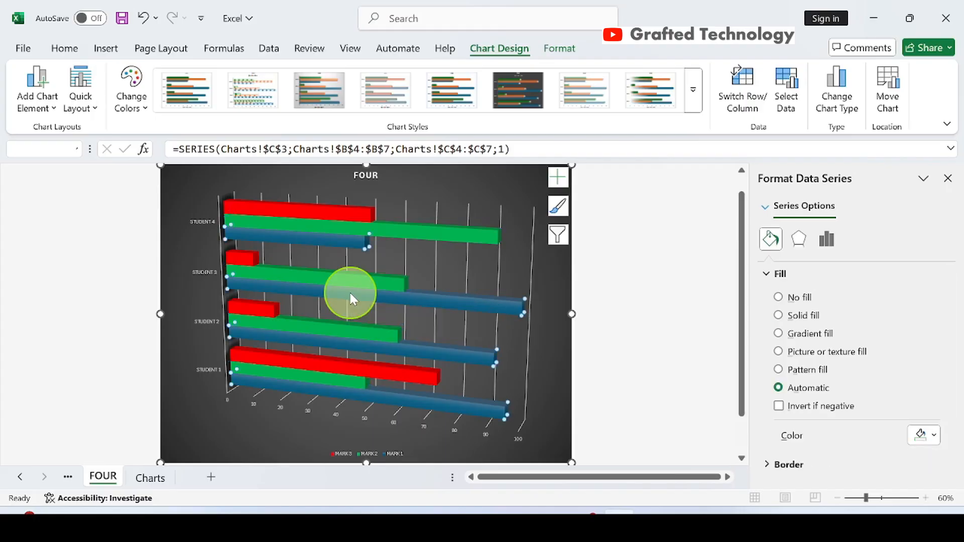
pyautogui.click(779, 316)
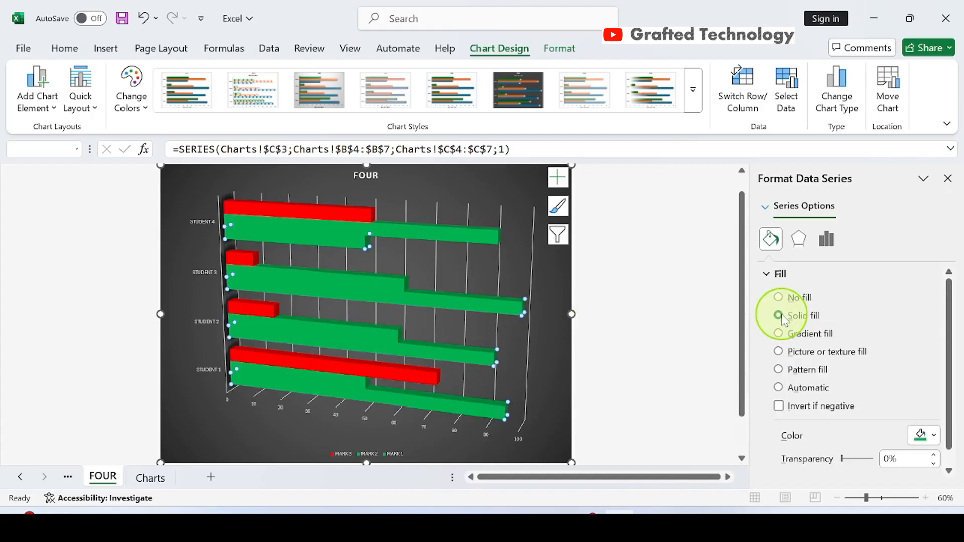
pyautogui.click(923, 436)
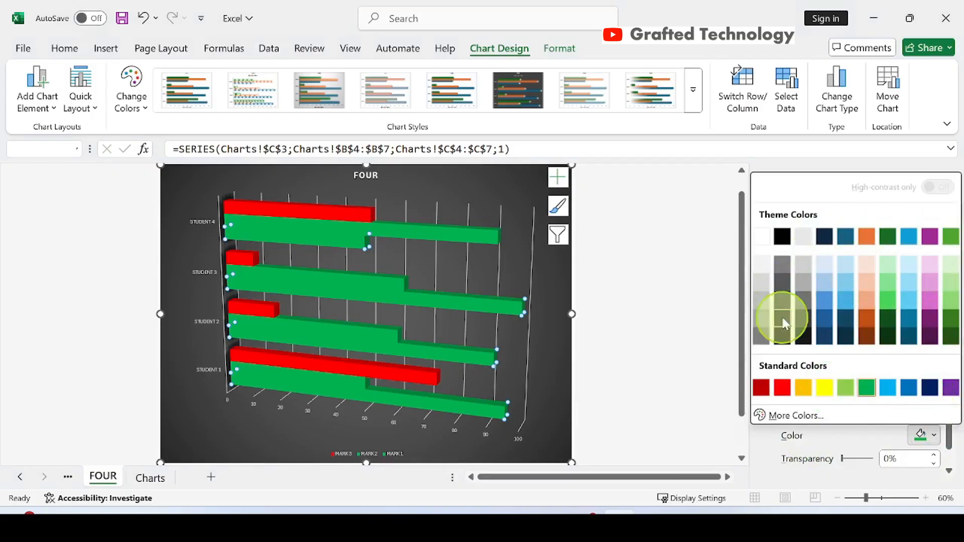
pyautogui.click(822, 389)
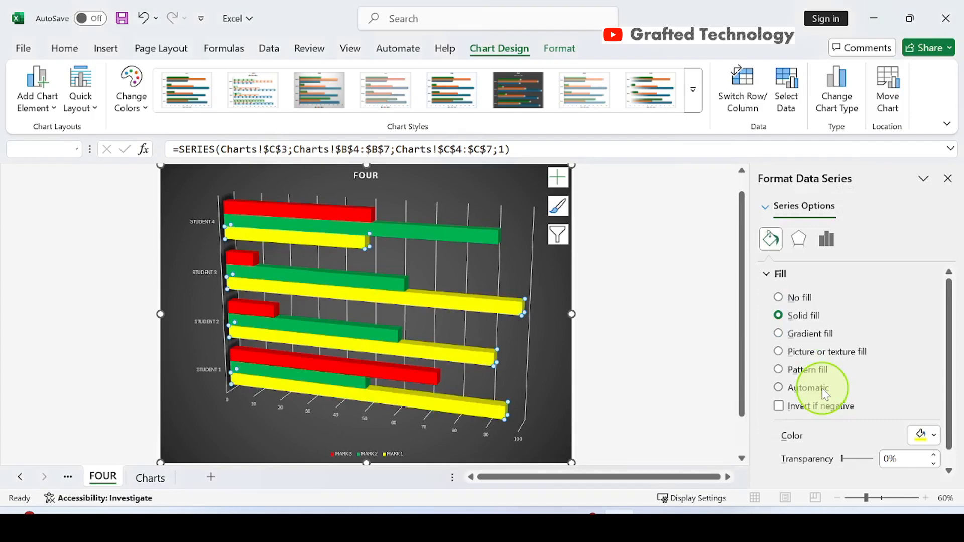
pyautogui.click(605, 395)
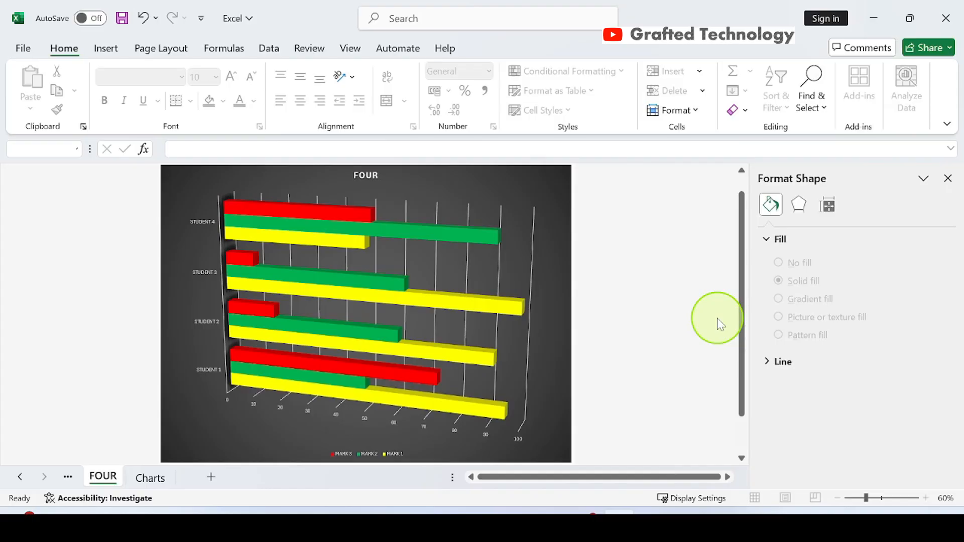
pyautogui.click(948, 179)
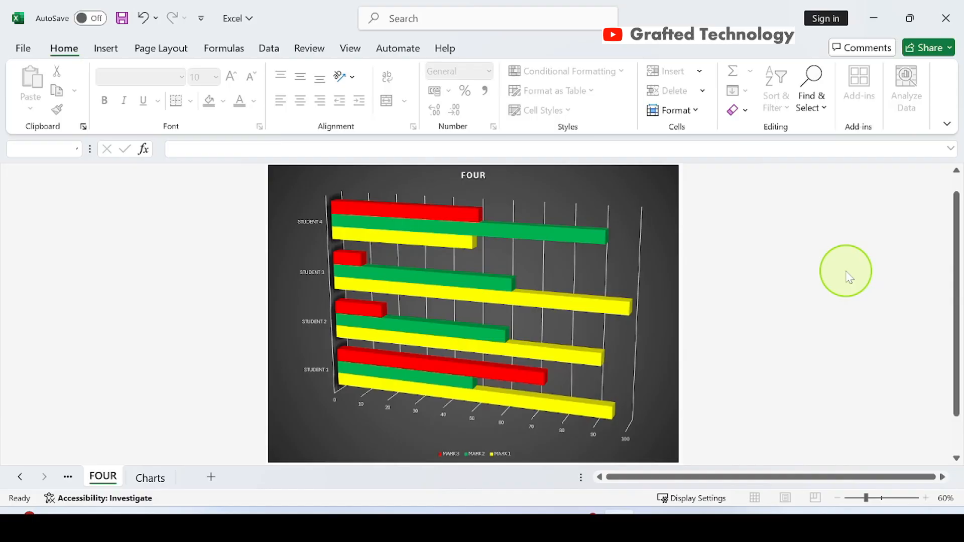
# Set the column shape of the red MARK 3 series to Full Cone
pyautogui.rightClick(431, 215)
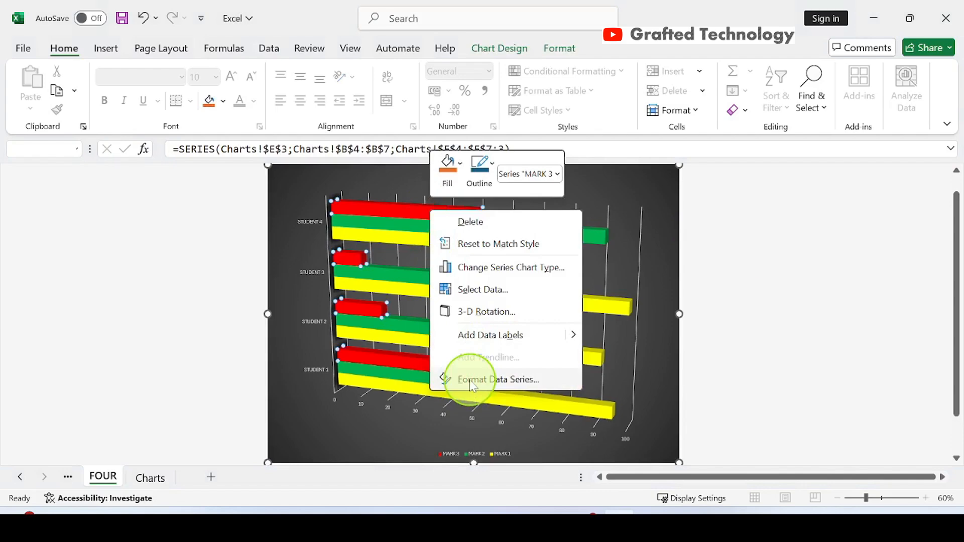
pyautogui.click(498, 380)
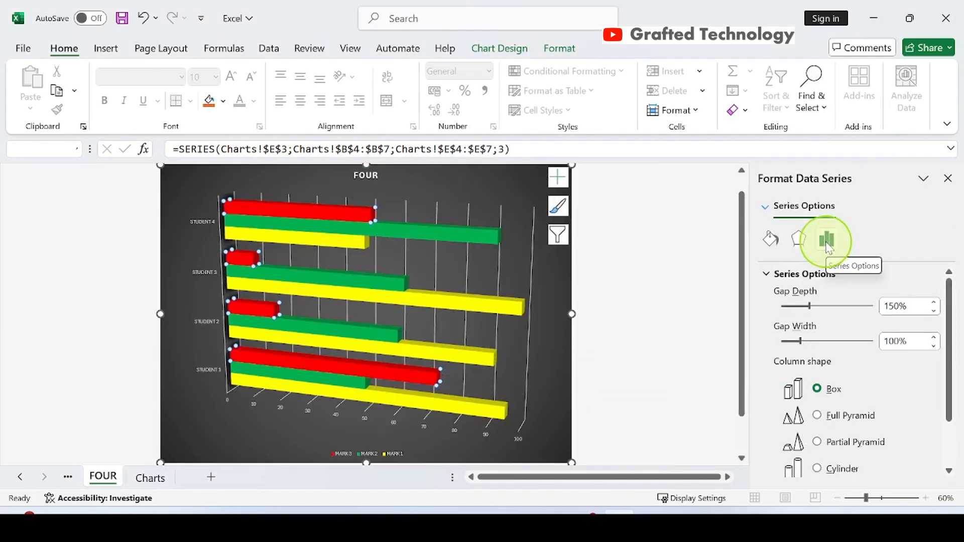
pyautogui.click(826, 242)
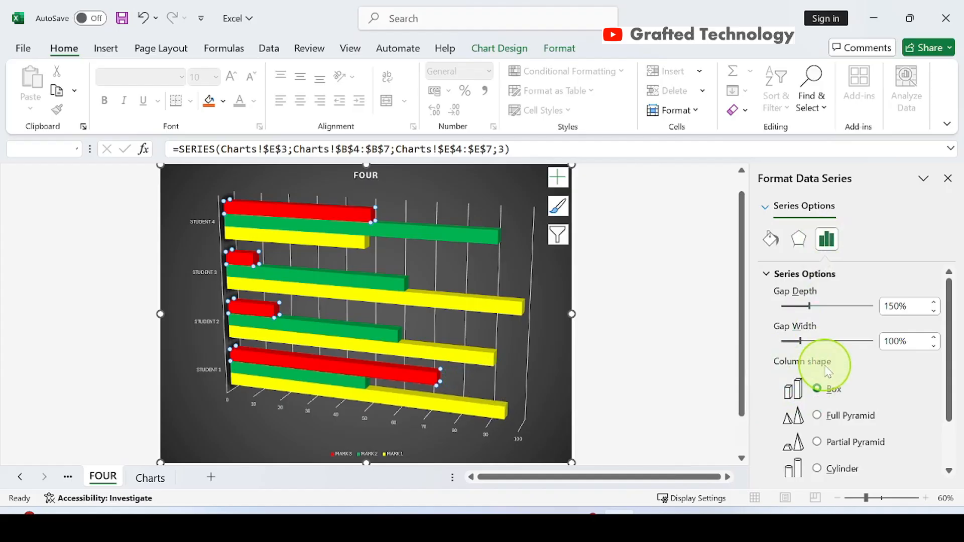
pyautogui.scroll(-1, 828, 371)
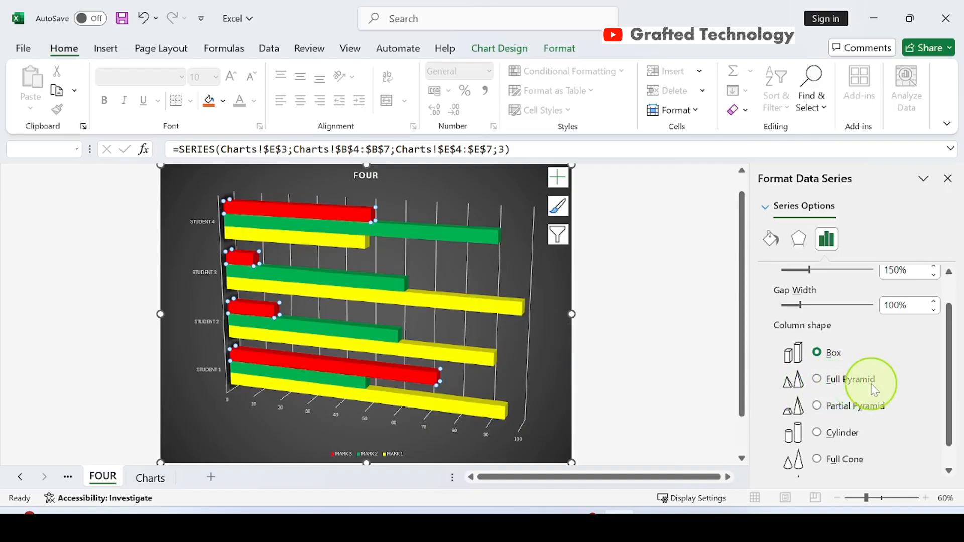
pyautogui.click(819, 460)
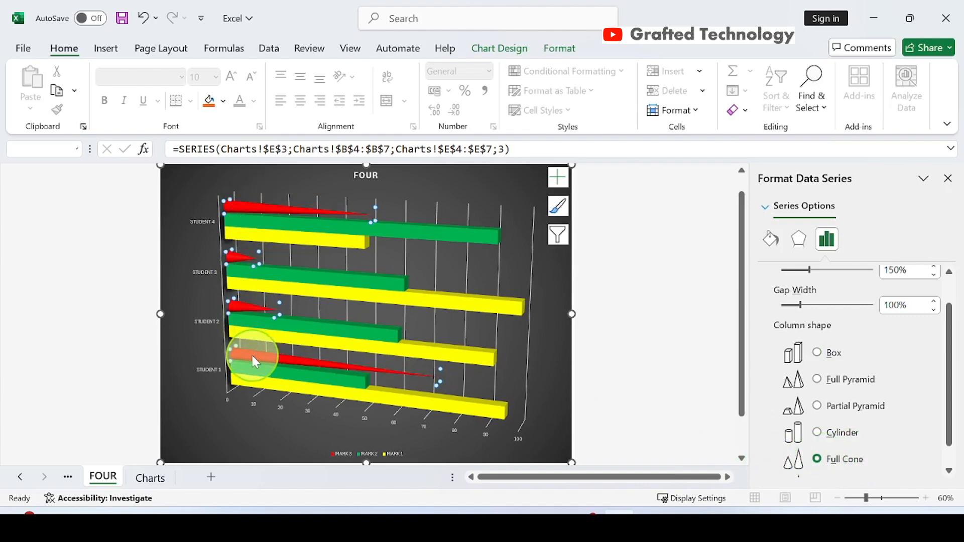
# Set the column shape of the MARK 2 and MARK 1 series to Full Cone and deselect the chart
pyautogui.click(318, 228)
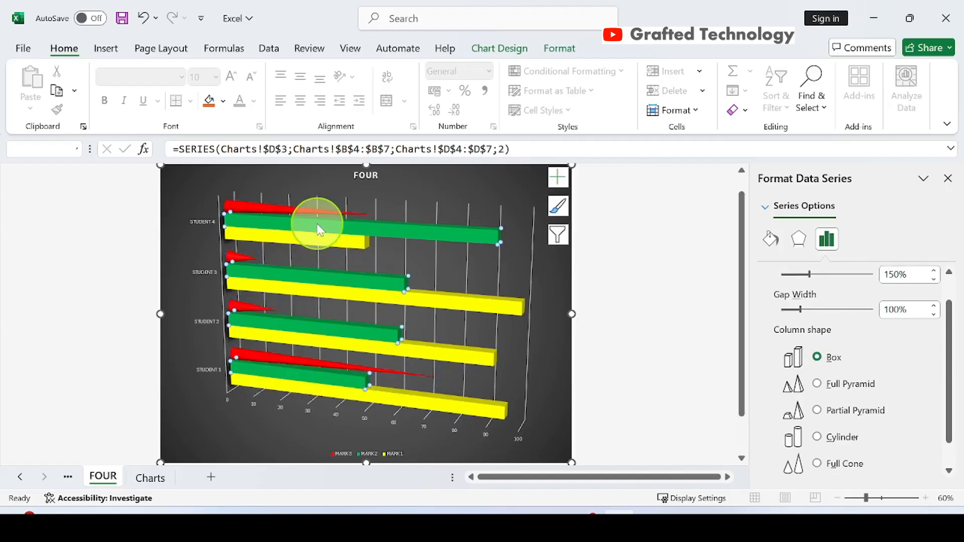
pyautogui.click(831, 466)
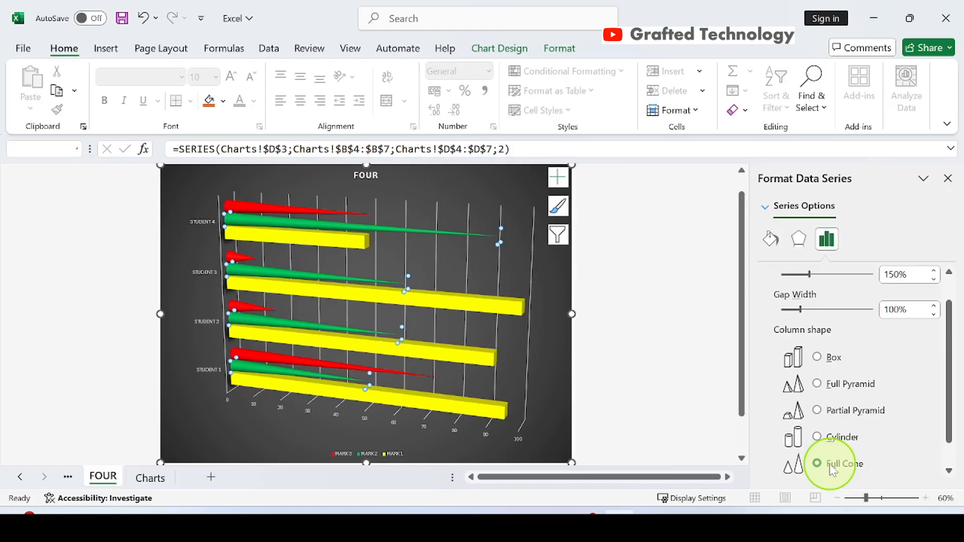
pyautogui.click(327, 239)
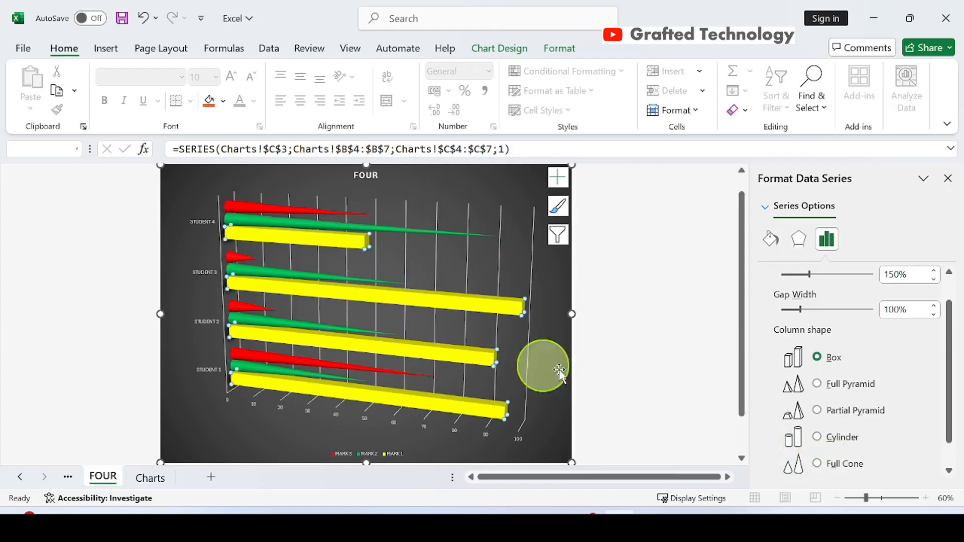
pyautogui.click(829, 463)
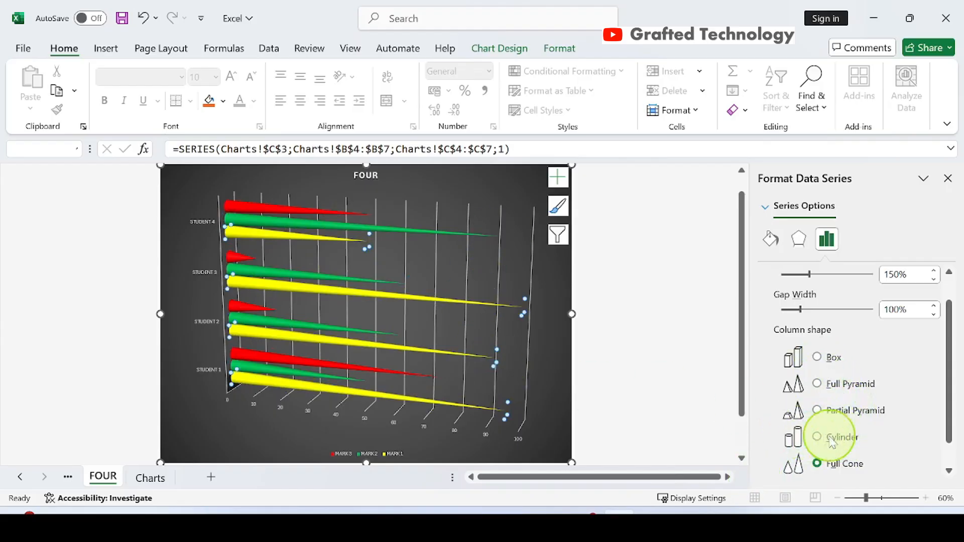
pyautogui.click(682, 333)
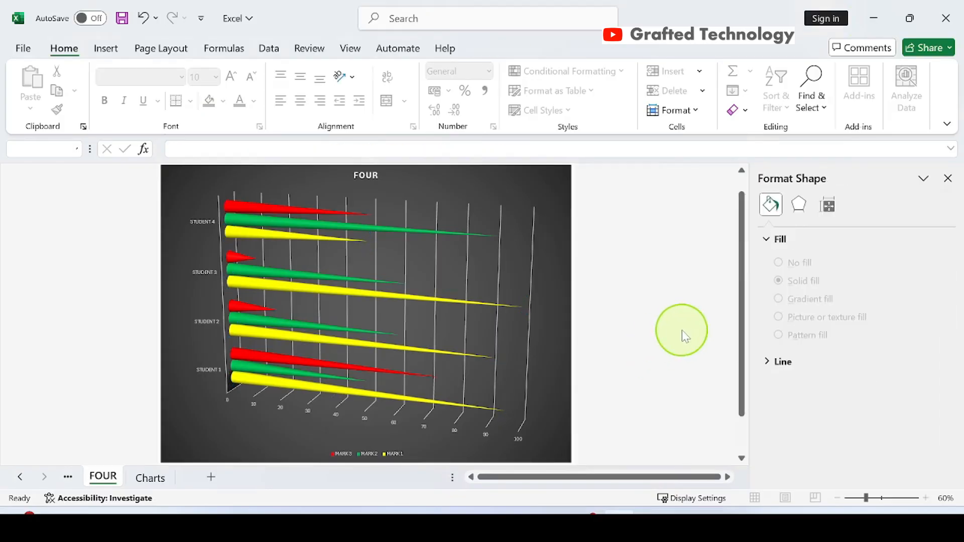
# Set the column shape of the red MARK 3 series and the green MARK 2 series to Box
pyautogui.click(282, 211)
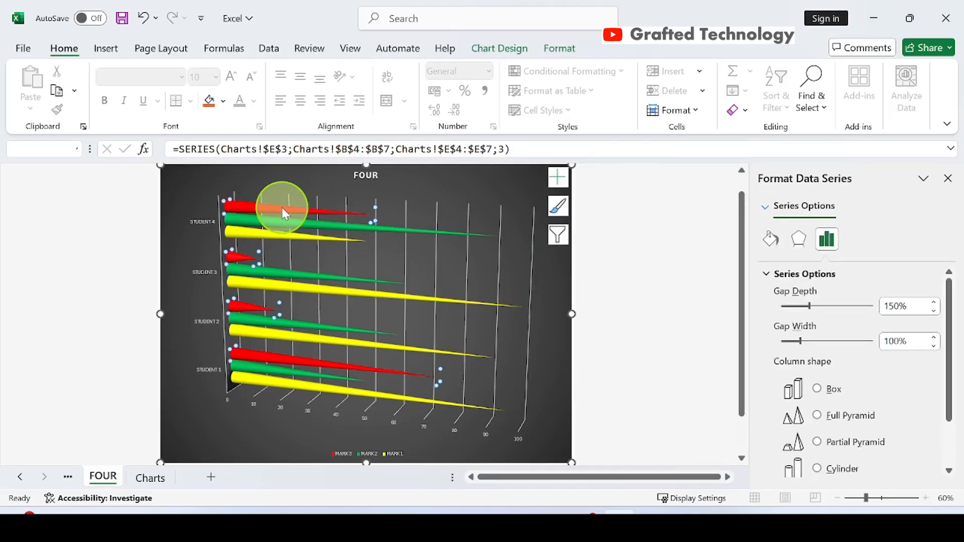
pyautogui.click(826, 389)
pyautogui.click(412, 227)
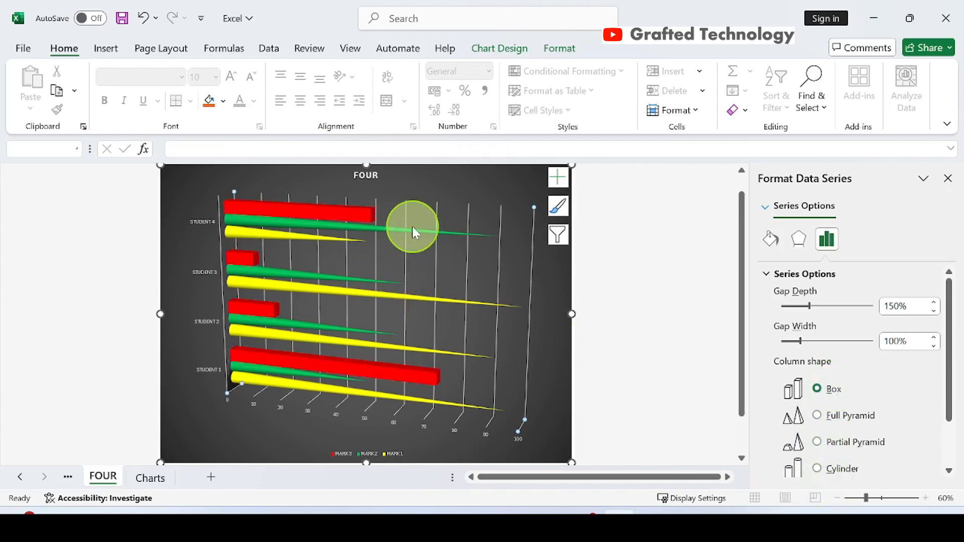
pyautogui.click(415, 230)
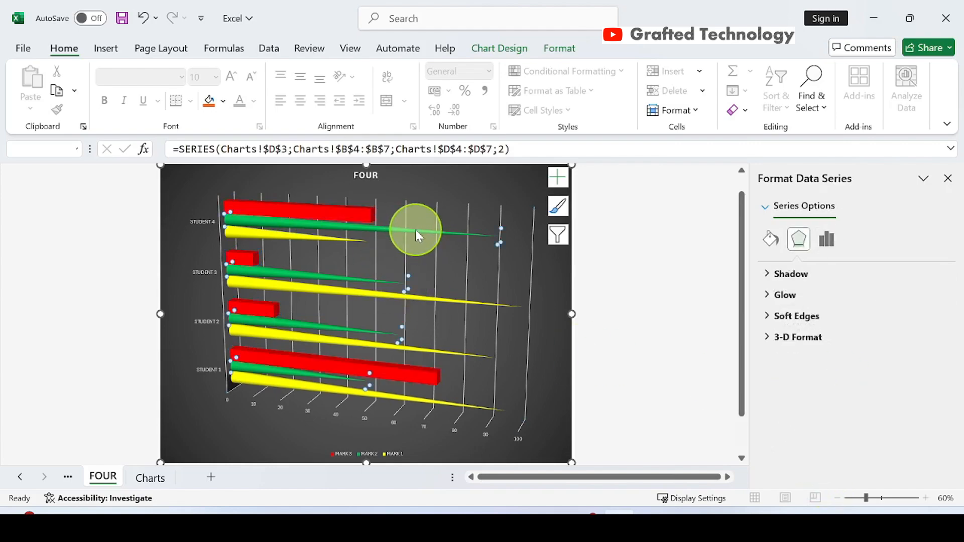
pyautogui.click(828, 242)
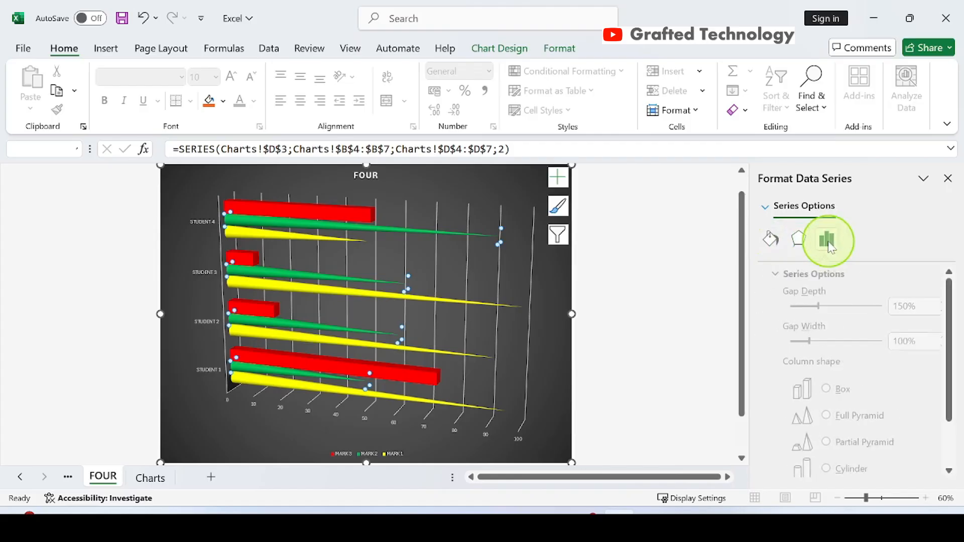
pyautogui.click(823, 393)
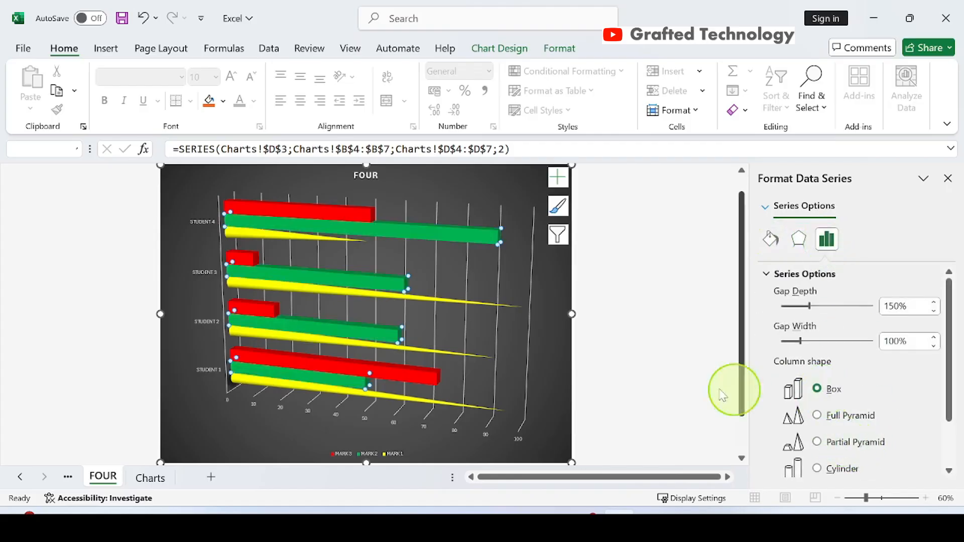
# Set the column shape of the yellow MARK 1 series to Box, deselect the chart and close the formatting options
pyautogui.click(343, 239)
pyautogui.click(285, 235)
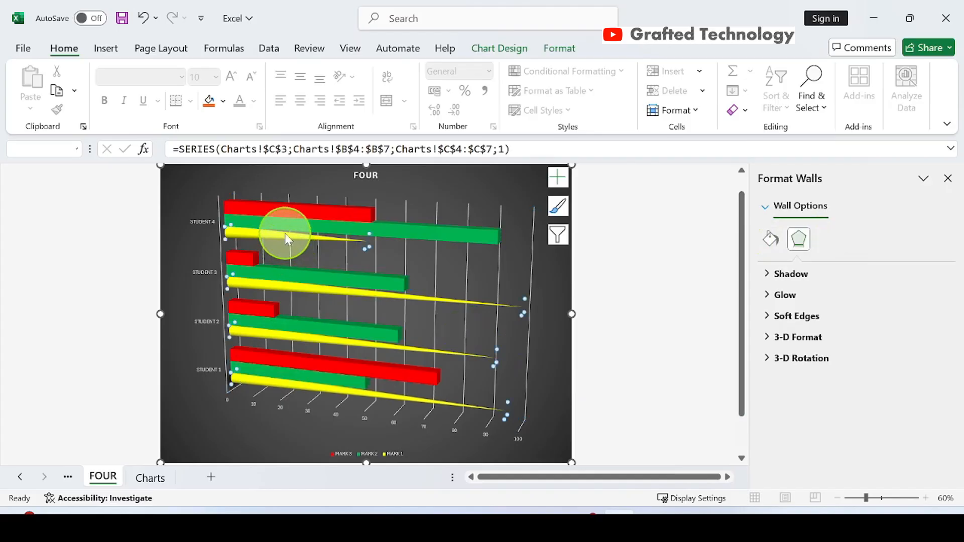
pyautogui.click(826, 241)
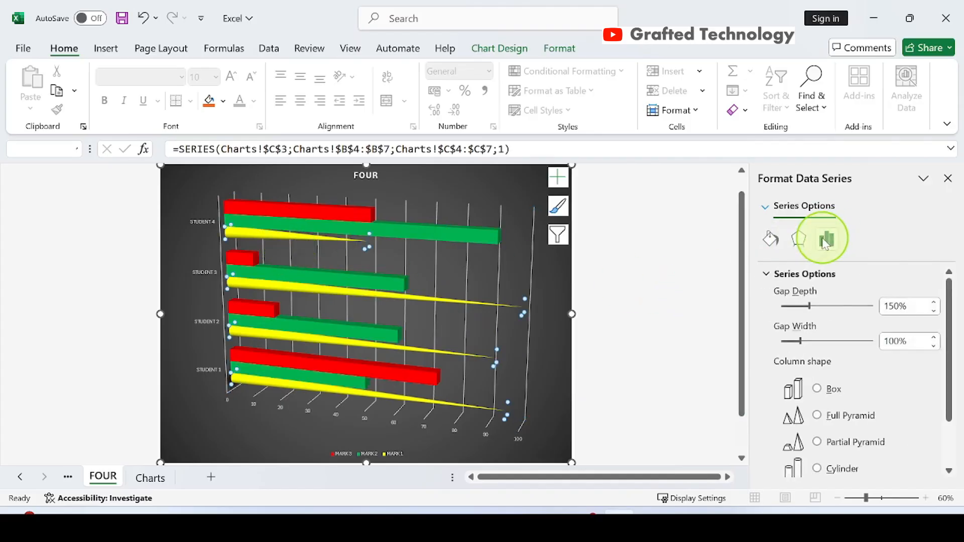
pyautogui.click(827, 390)
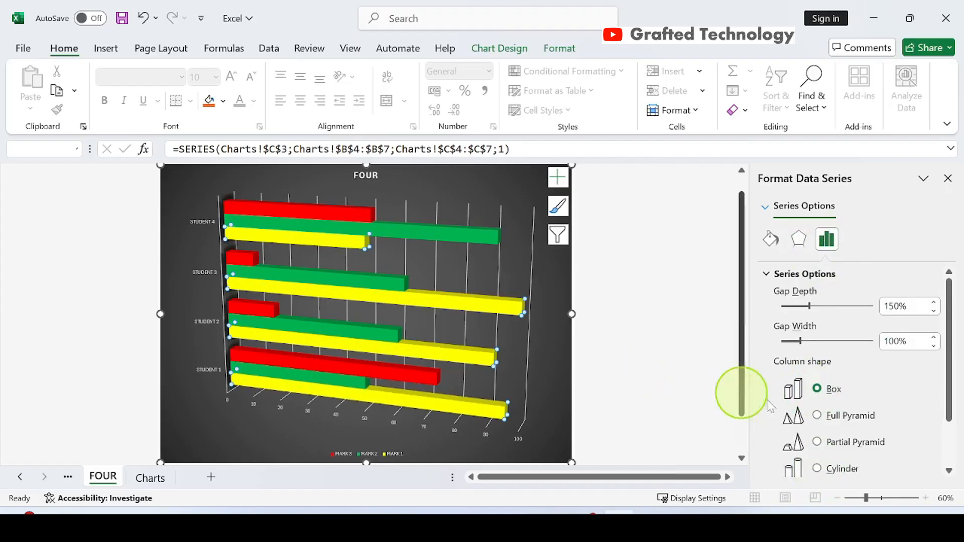
pyautogui.scroll(-1, 836, 408)
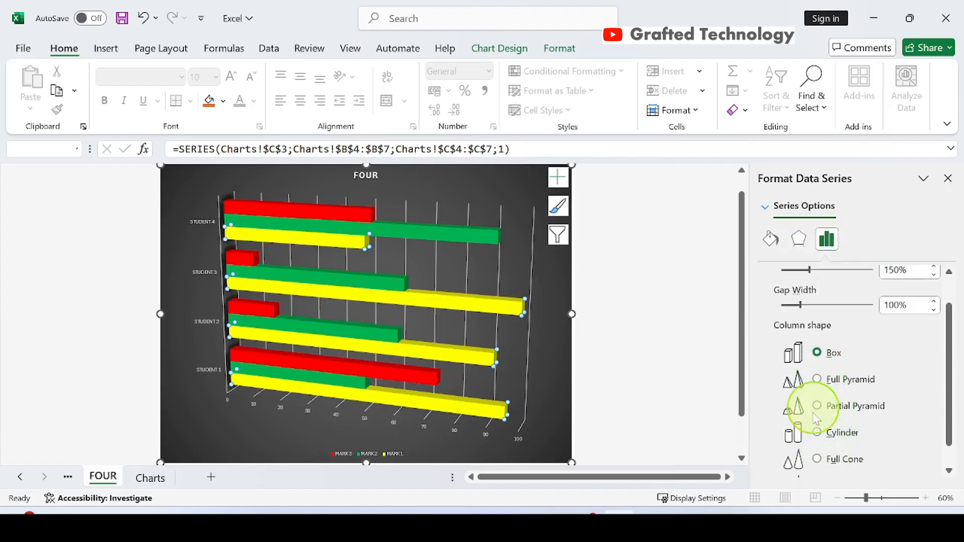
pyautogui.click(656, 340)
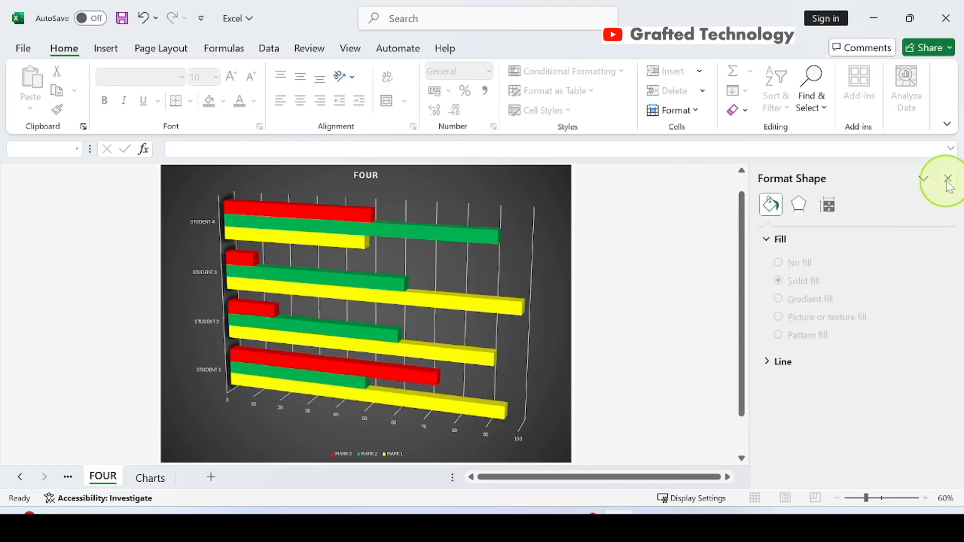
pyautogui.click(948, 178)
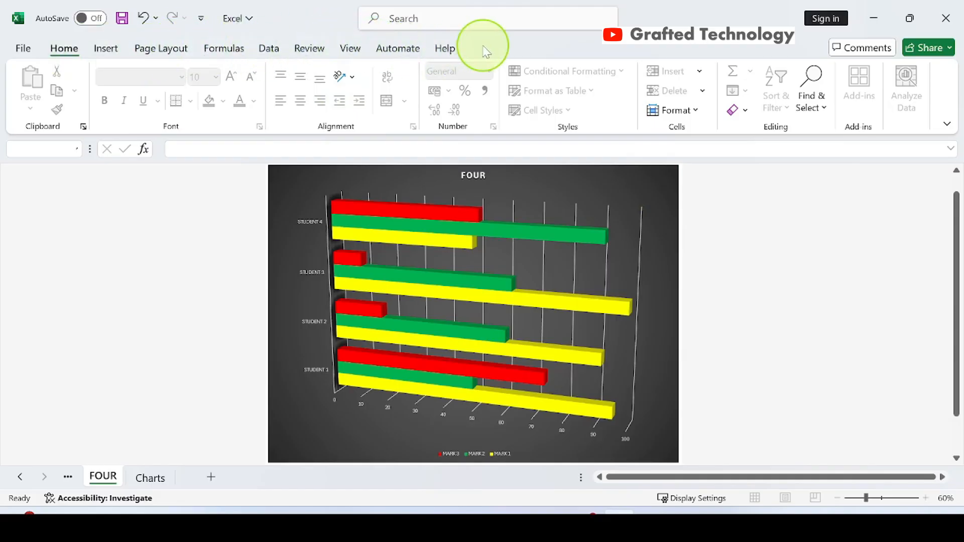
# Add a primary horizontal and a primary vertical axis title to the bar chart
pyautogui.click(653, 178)
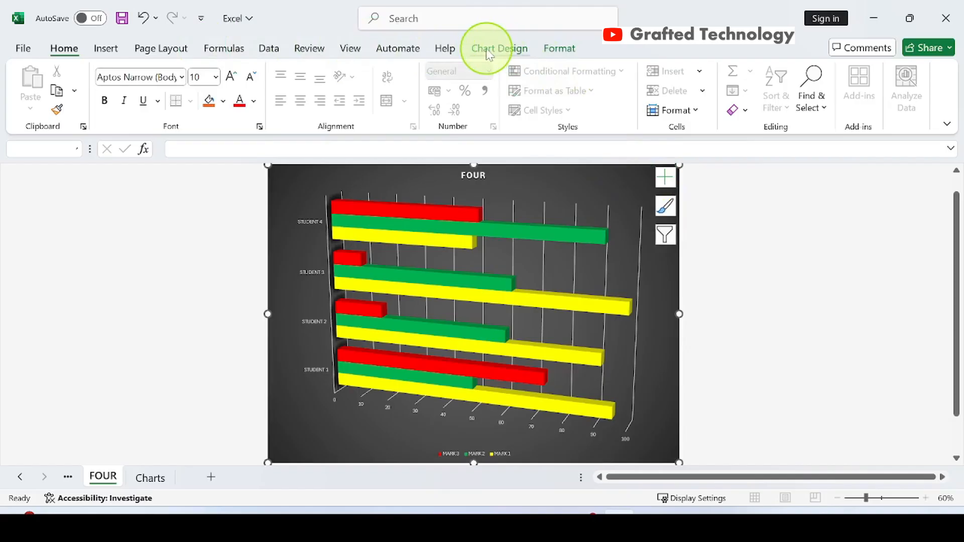
pyautogui.click(521, 50)
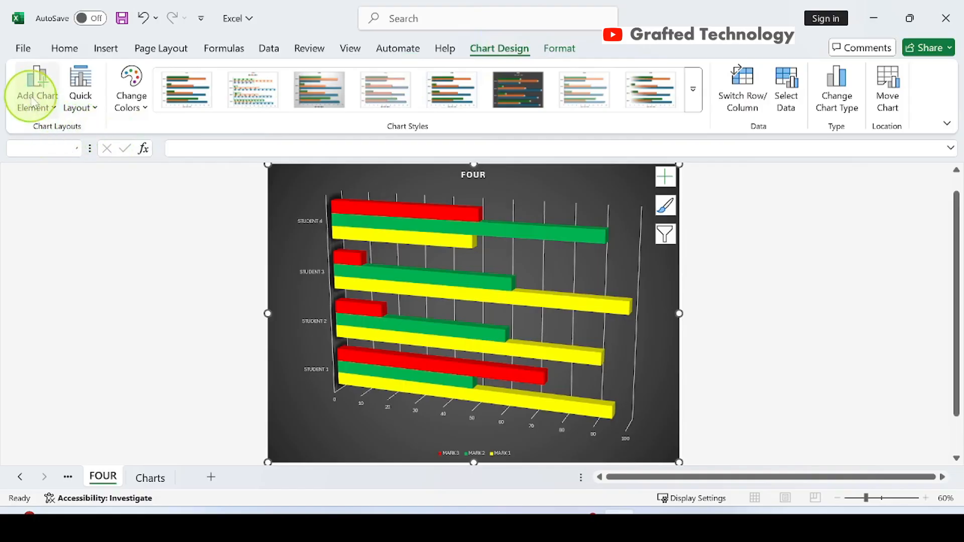
pyautogui.click(59, 116)
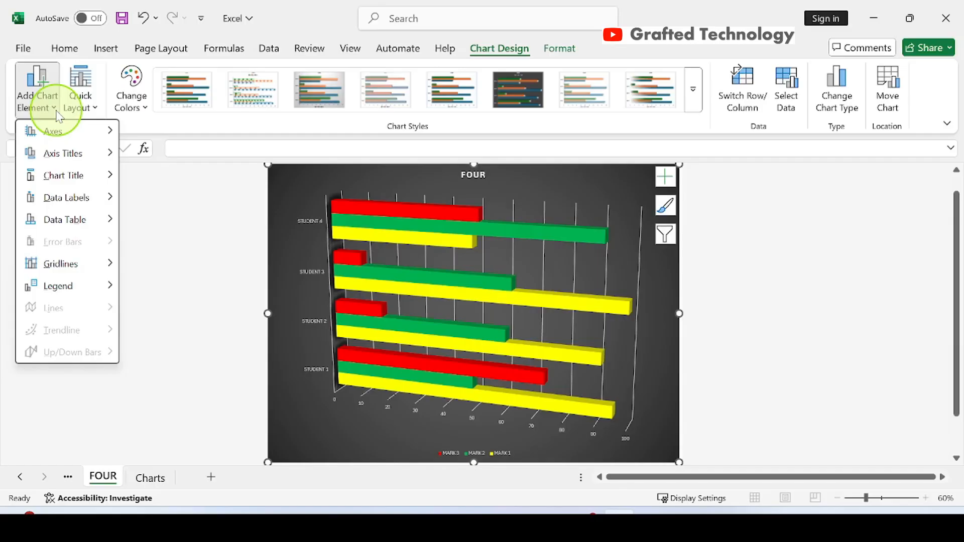
pyautogui.moveTo(75, 136)
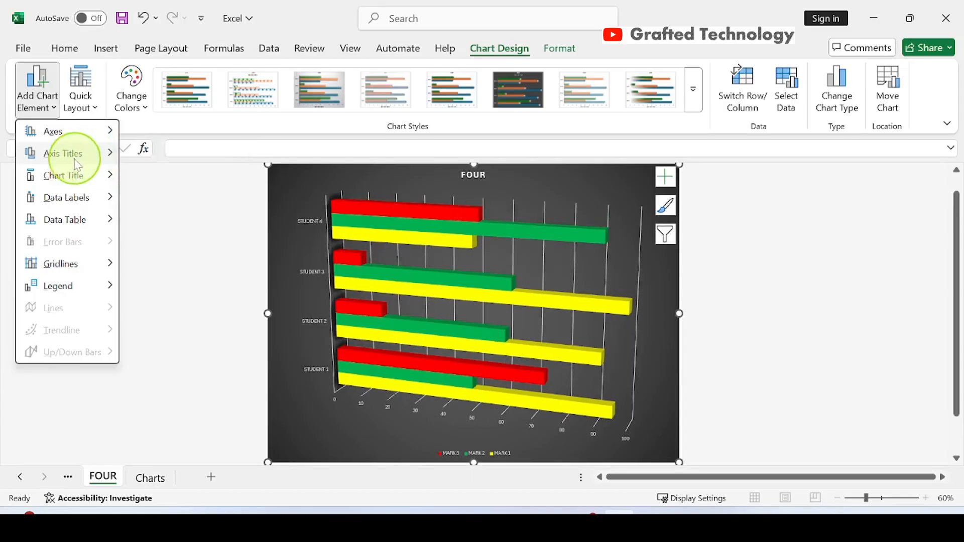
pyautogui.moveTo(65, 155)
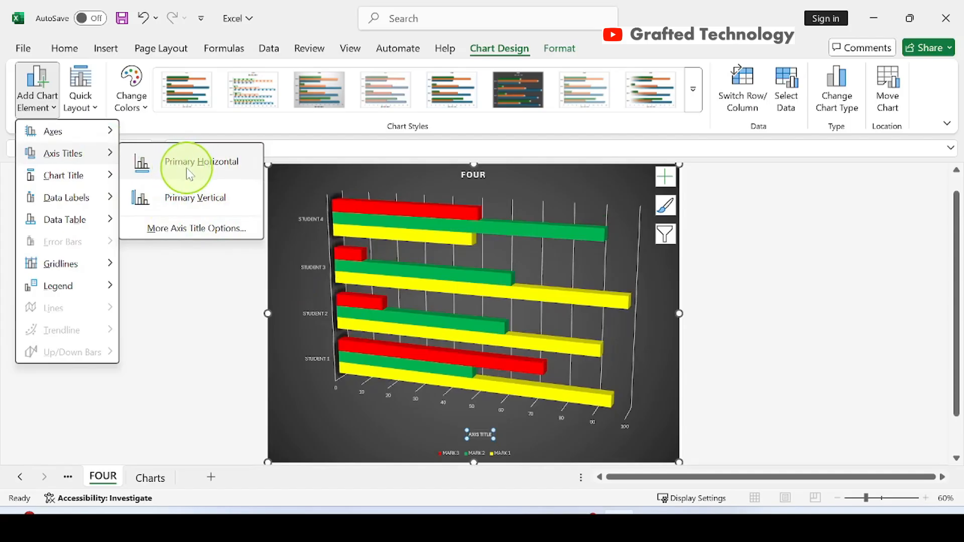
pyautogui.click(187, 169)
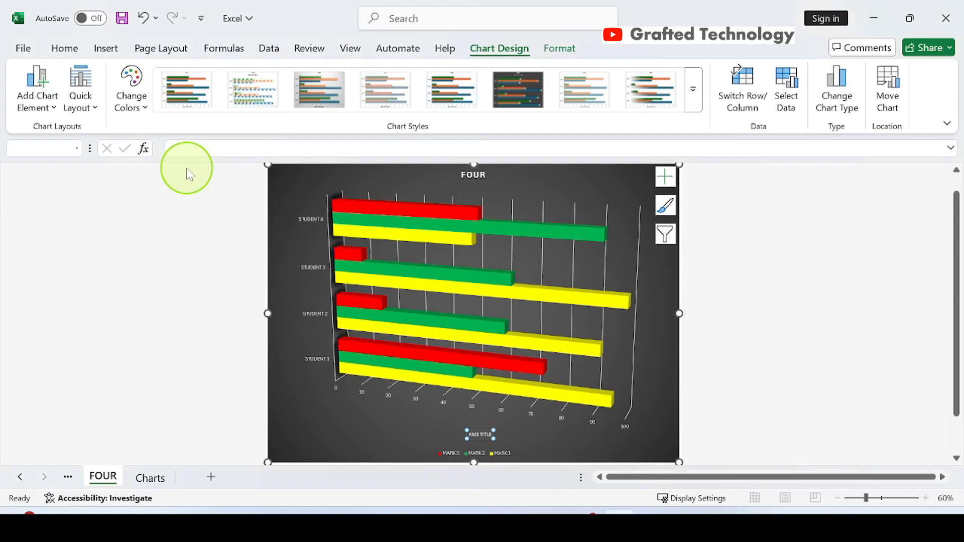
pyautogui.click(55, 108)
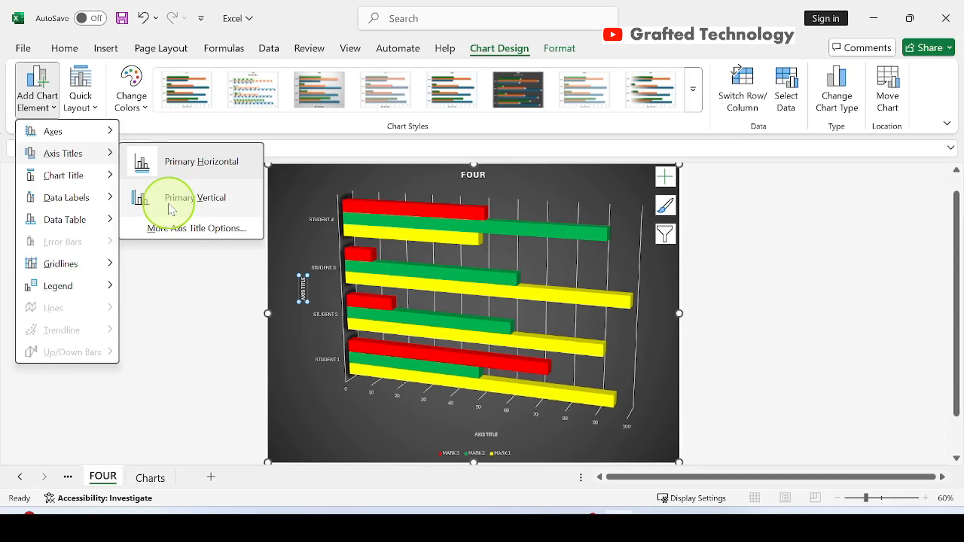
pyautogui.click(181, 205)
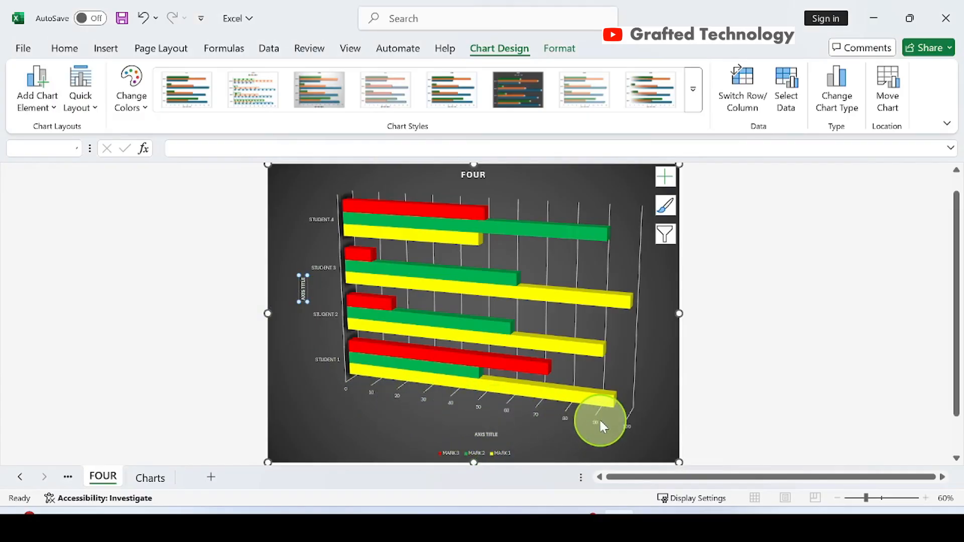
# Rename the horizontal axis title to MARKS and the vertical axis title to NAMES
pyautogui.click(496, 435)
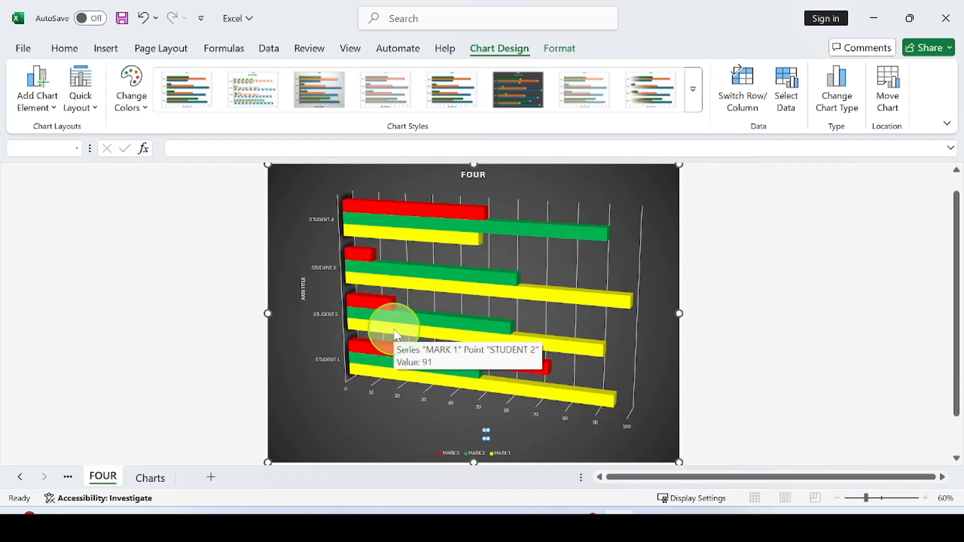
pyautogui.write('MARKS')
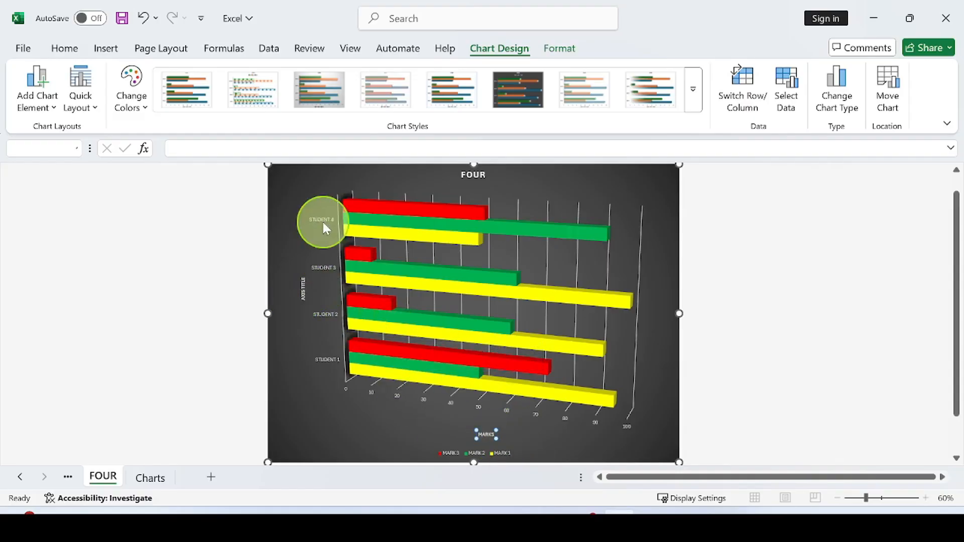
pyautogui.click(302, 290)
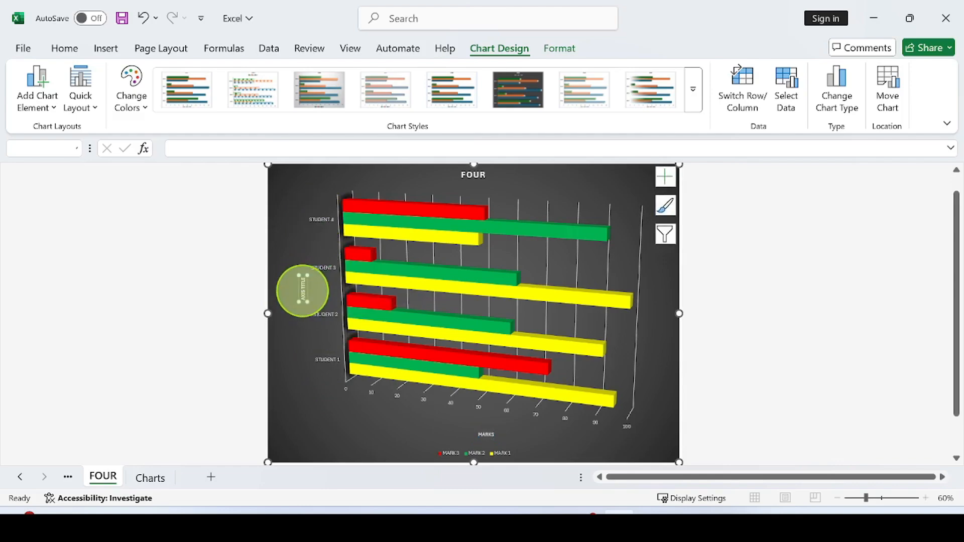
pyautogui.click(302, 289)
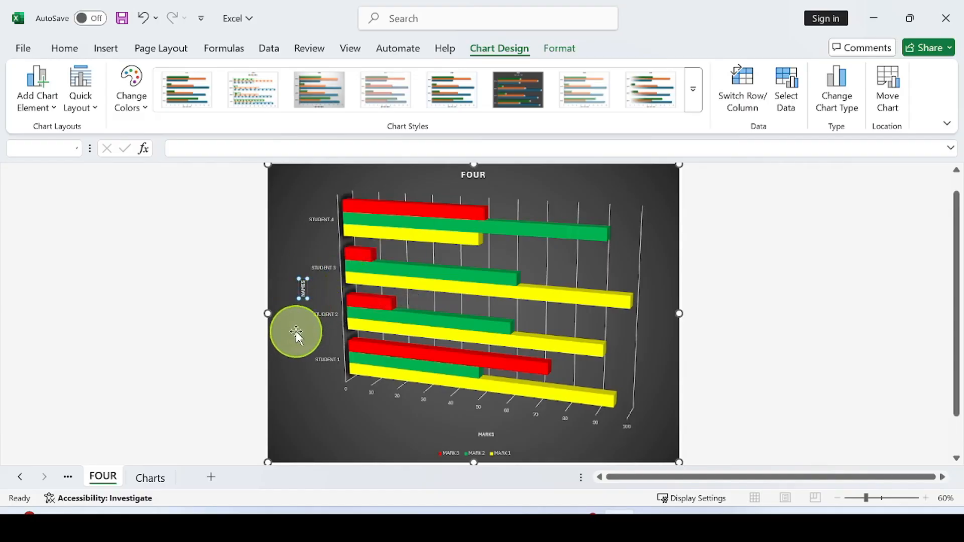
pyautogui.click(291, 367)
# Move the NAMES axis title slightly away from the student labels and shift the MARKS axis title a little to the left
pyautogui.click(299, 287)
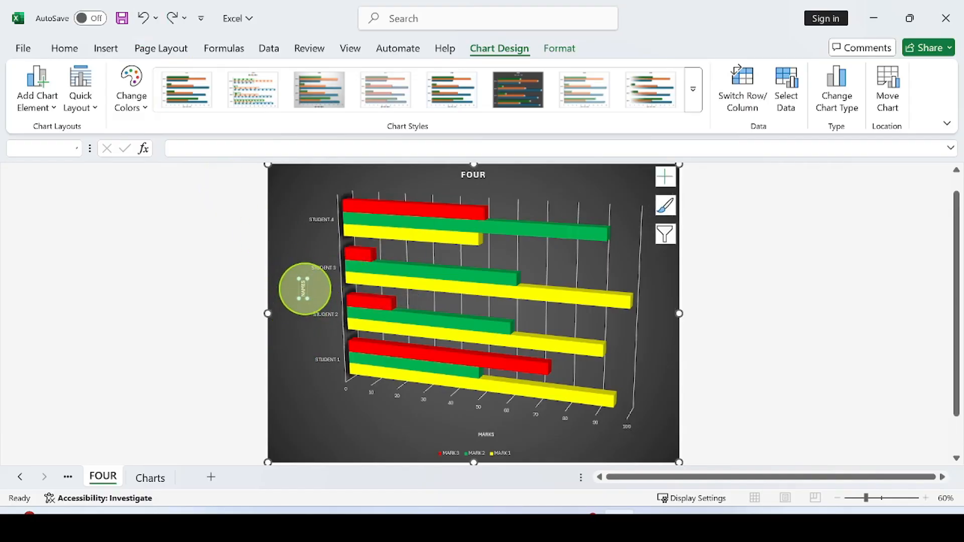
pyautogui.moveTo(298, 286)
pyautogui.mouseDown()
pyautogui.moveTo(301, 293)
pyautogui.moveTo(286, 293)
pyautogui.mouseUp()
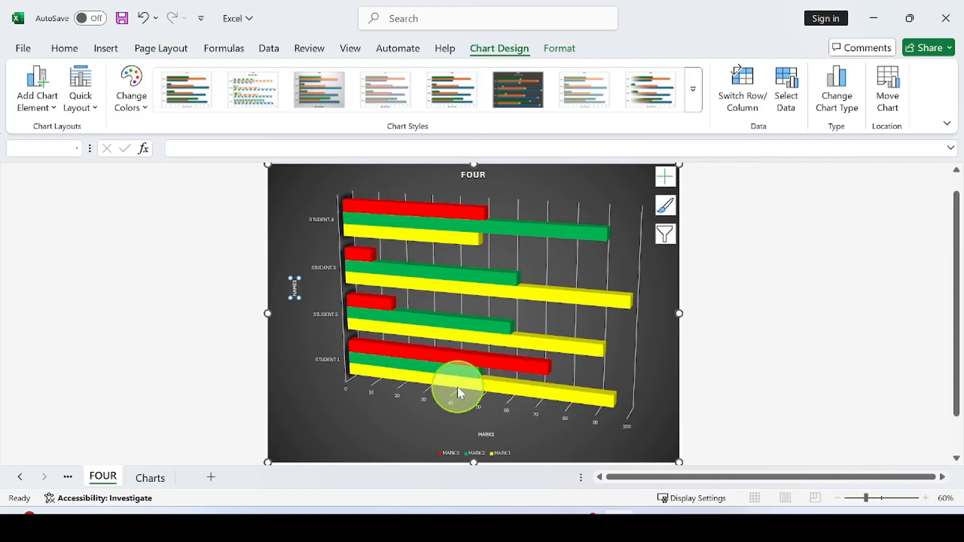
pyautogui.click(483, 435)
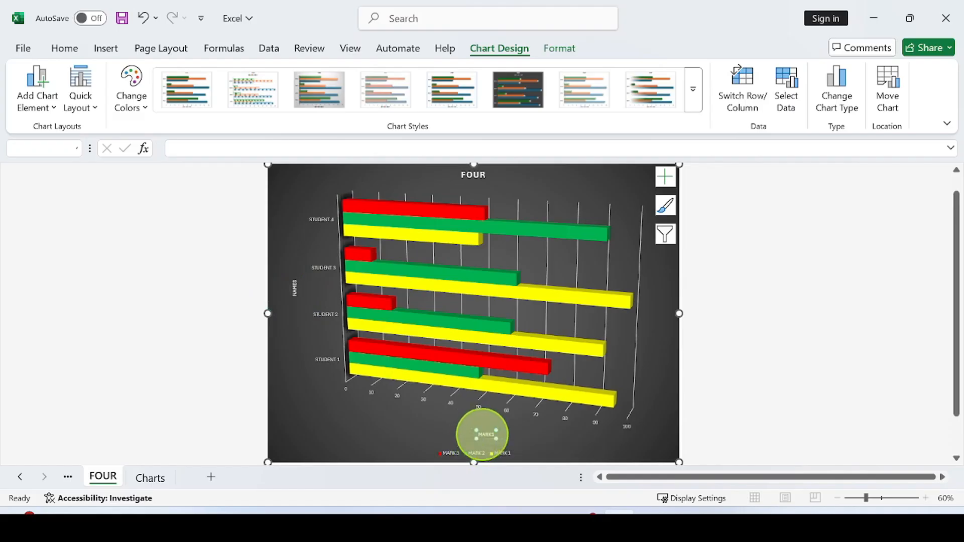
pyautogui.moveTo(484, 438); pyautogui.dragTo(457, 438)
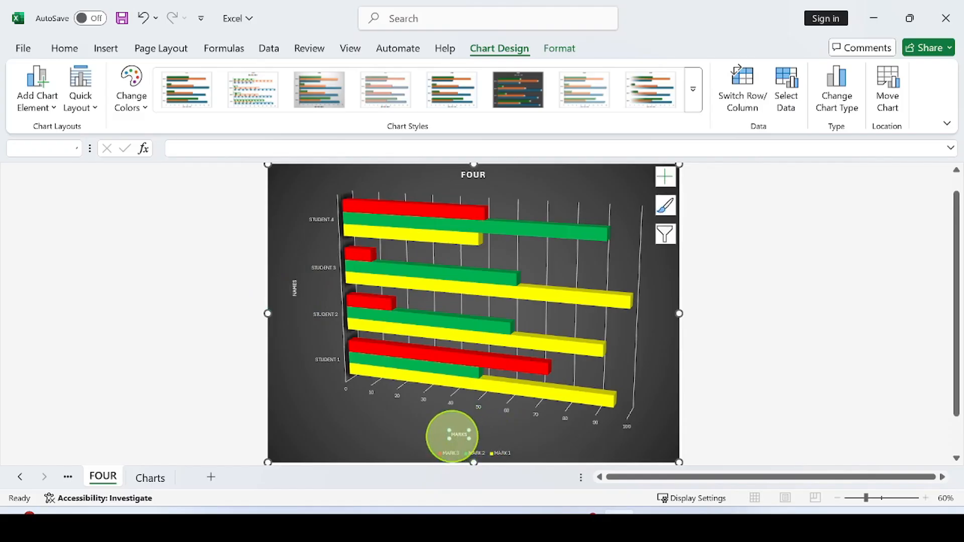
pyautogui.click(457, 433)
pyautogui.click(457, 444)
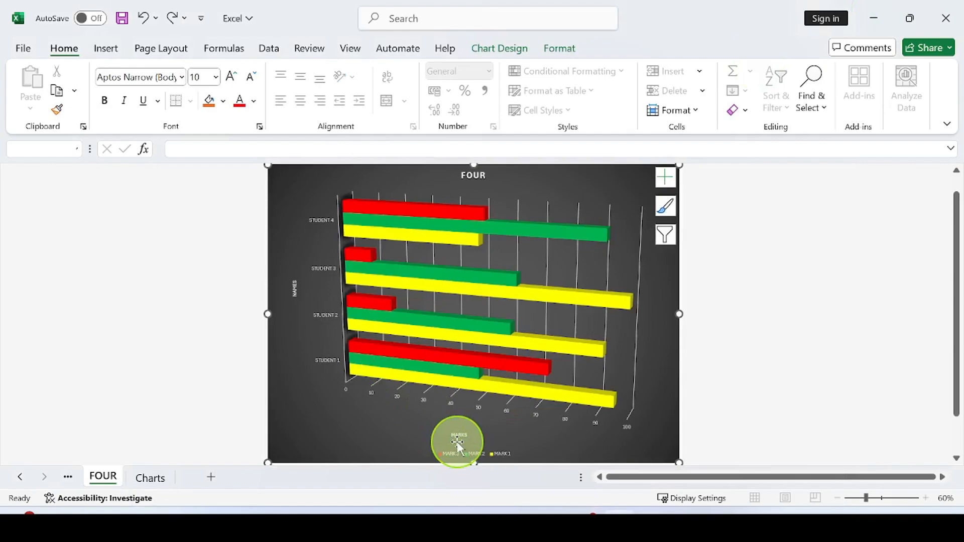
# Move the legend up to just below the value axis and place the MARKS axis title beneath it
pyautogui.click(457, 436)
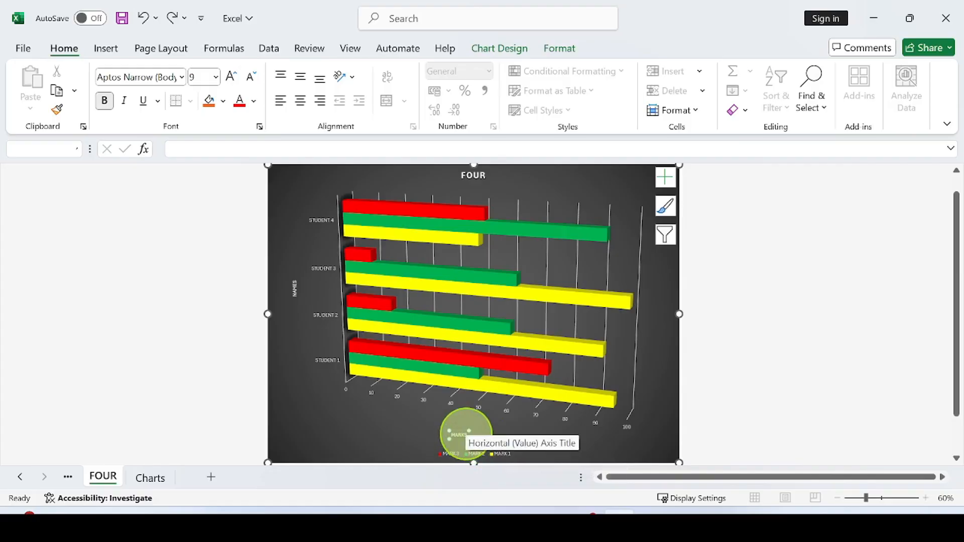
pyautogui.click(483, 454)
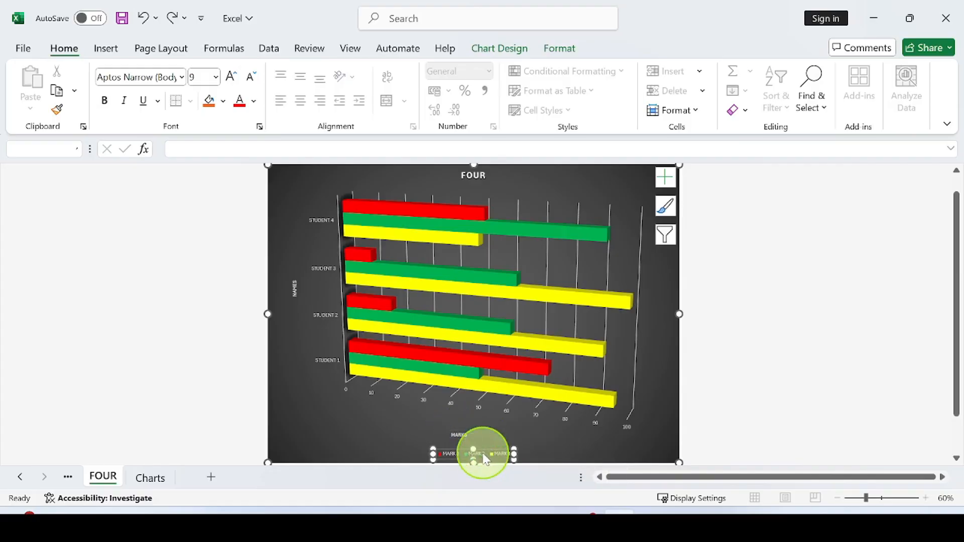
pyautogui.moveTo(484, 441); pyautogui.dragTo(459, 452)
pyautogui.click(457, 438)
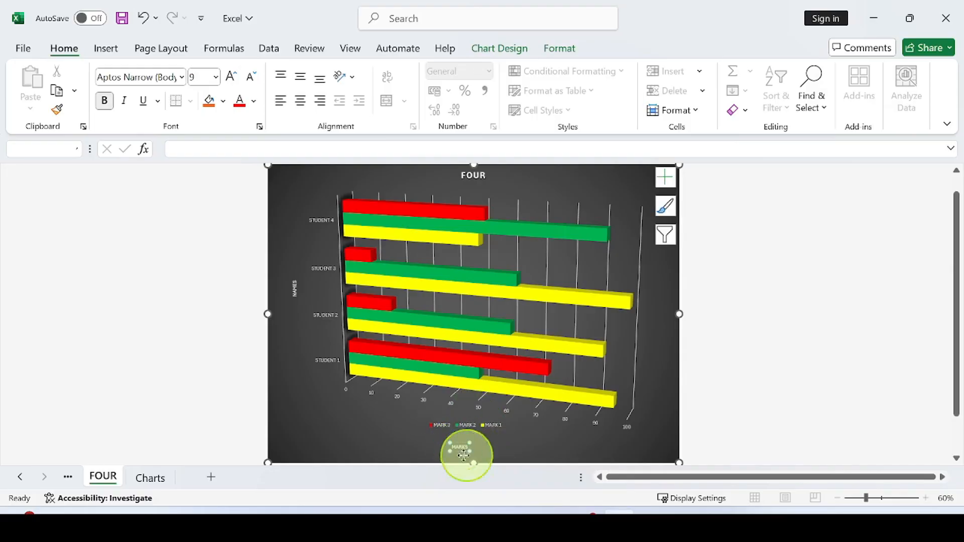
pyautogui.click(532, 451)
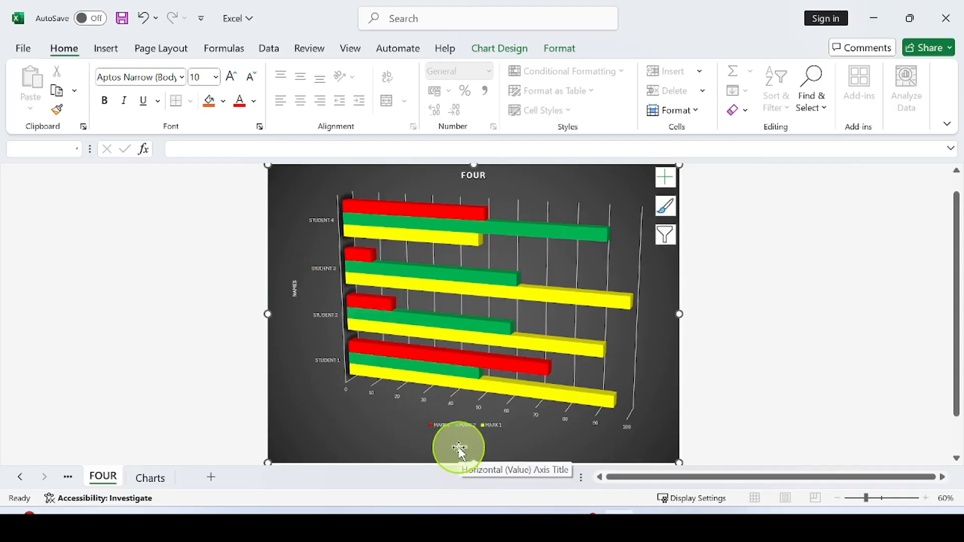
# Preview the chart title and data label options, and add a data table with legend keys to the bar chart
pyautogui.click(492, 50)
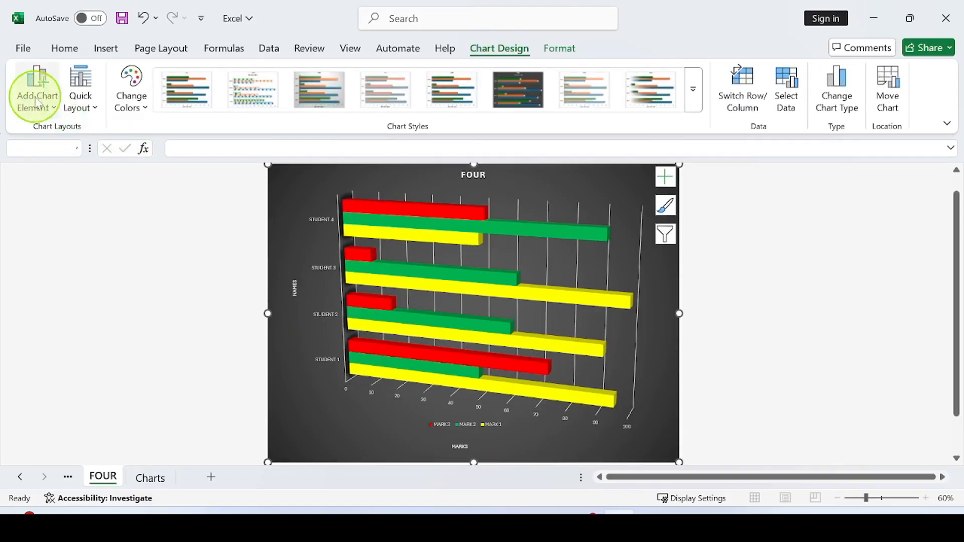
pyautogui.click(55, 112)
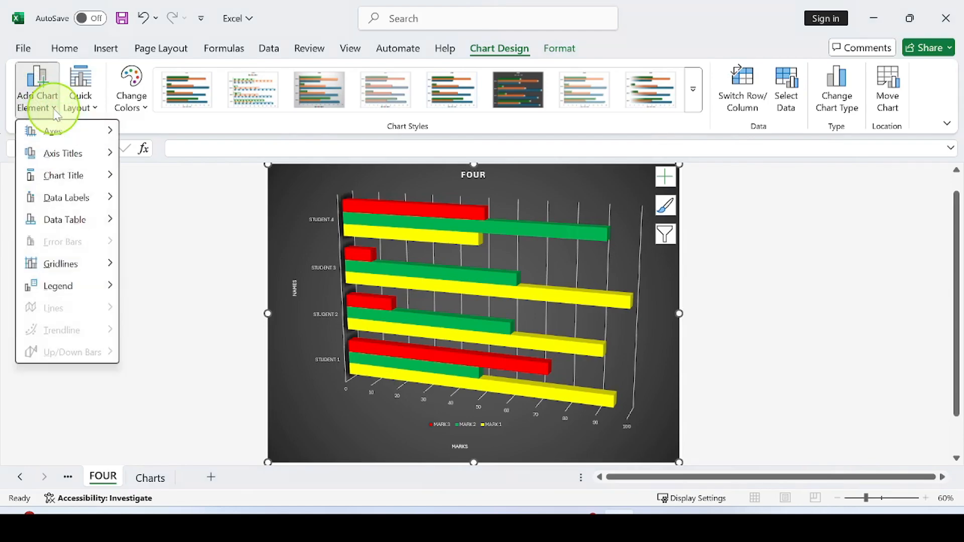
pyautogui.click(64, 178)
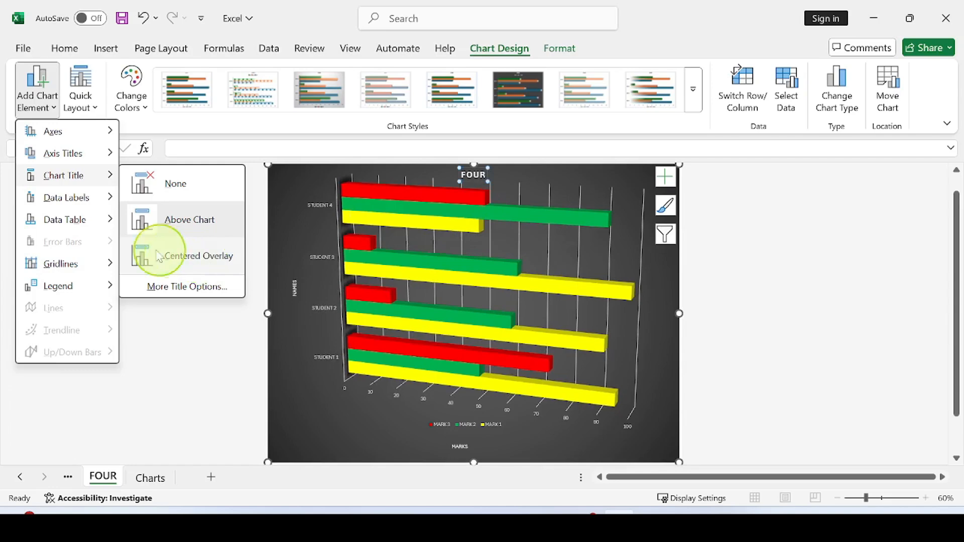
pyautogui.moveTo(78, 206)
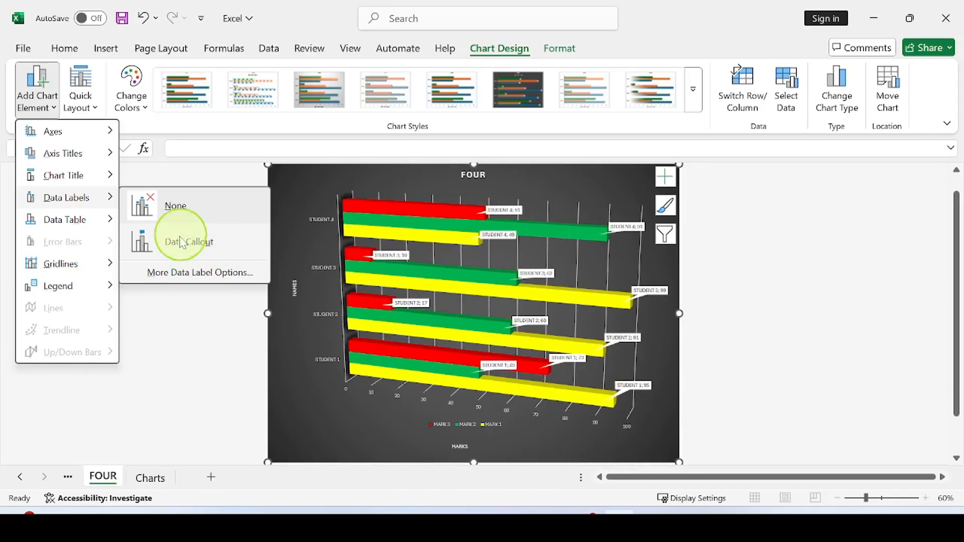
pyautogui.moveTo(82, 226)
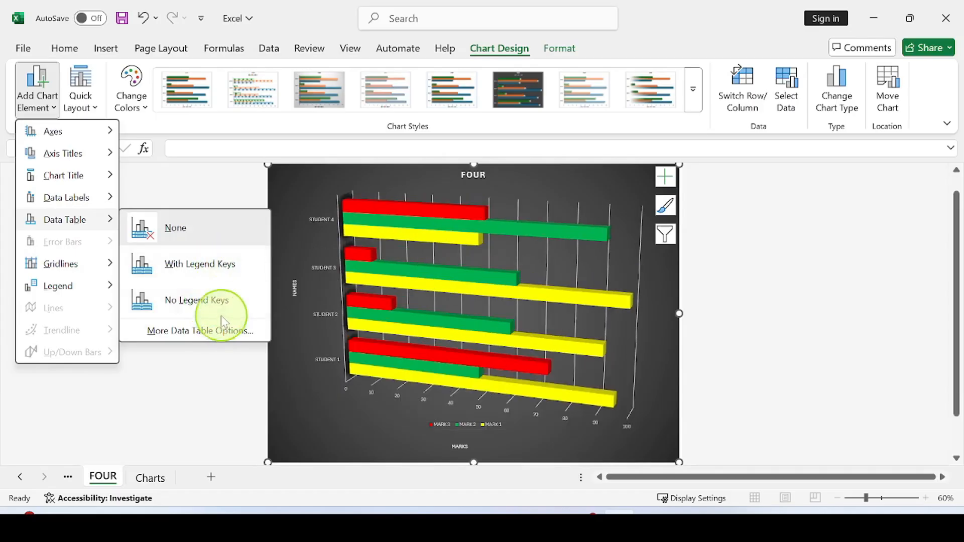
pyautogui.click(218, 266)
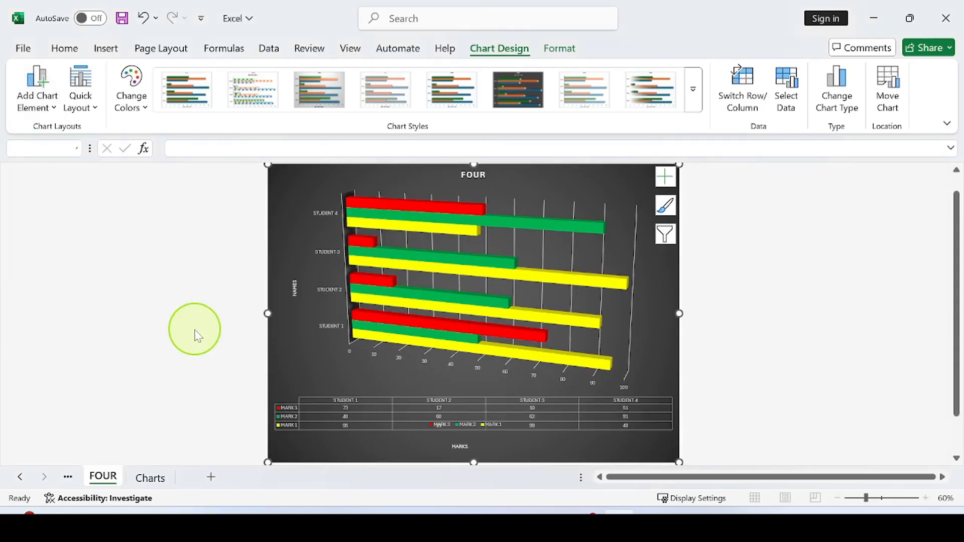
# Select the legend and its entries over the data table, and undo the data table addition
pyautogui.click(451, 423)
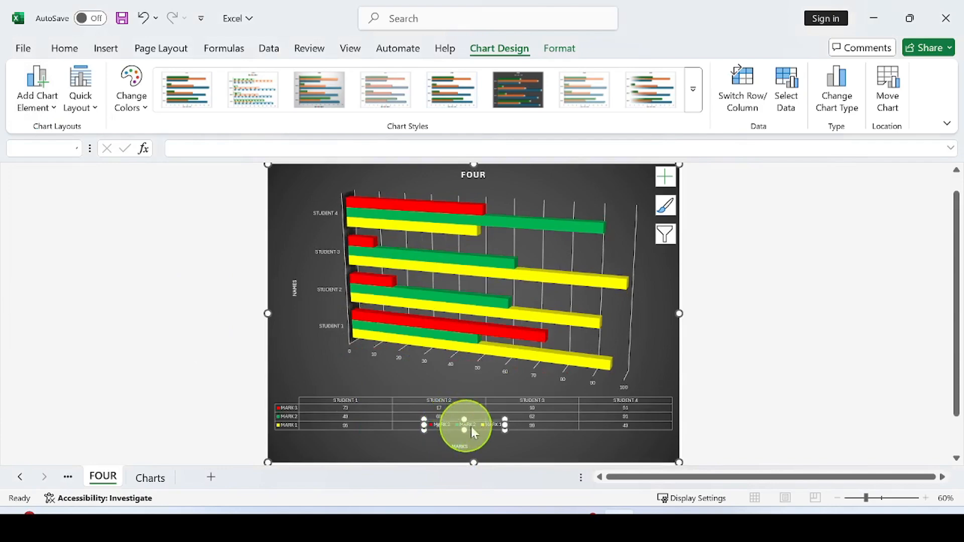
pyautogui.click(477, 427)
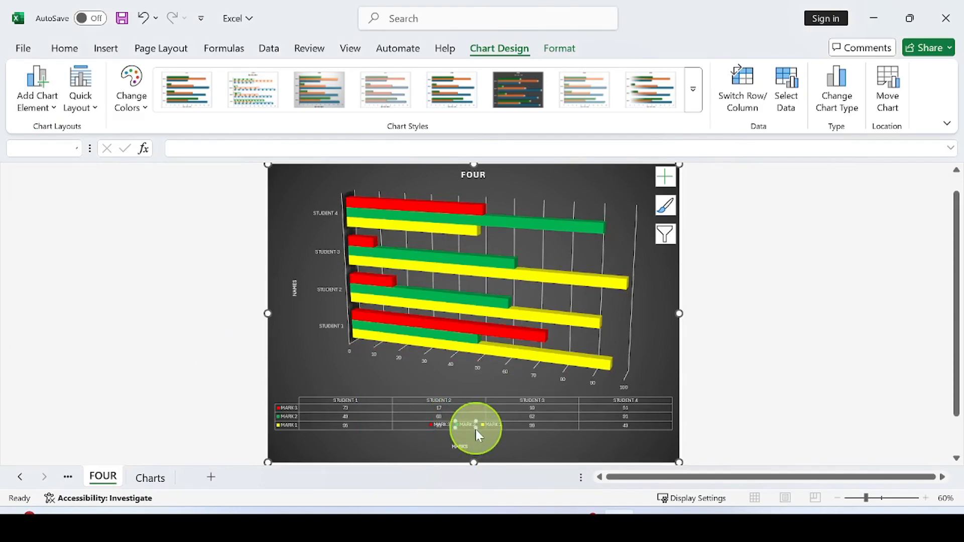
pyautogui.click(442, 426)
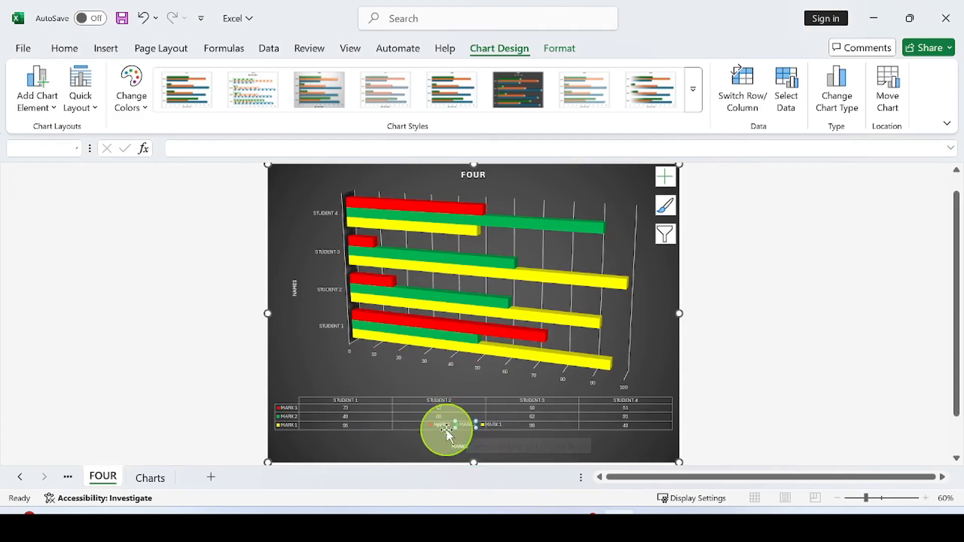
pyautogui.click(470, 427)
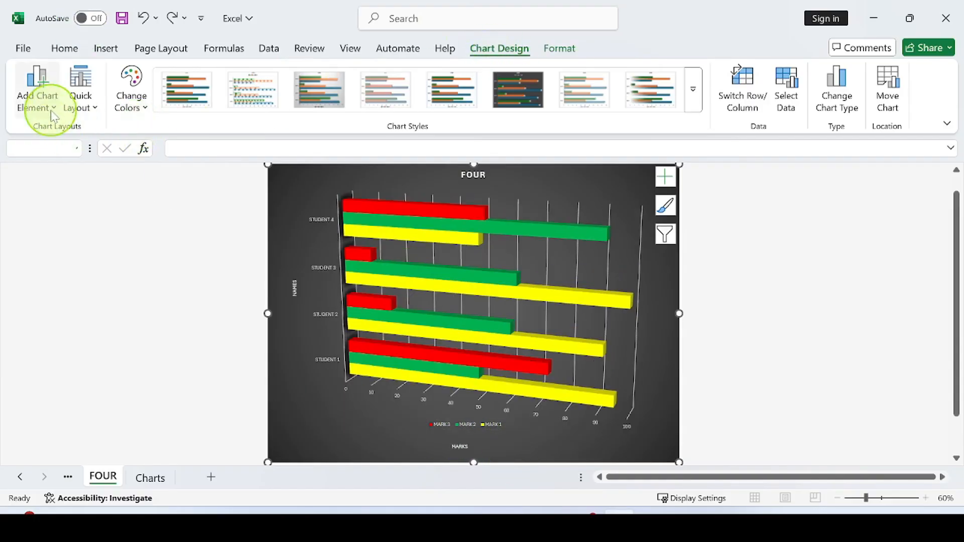
# Preview a data table without legend keys and the primary major and minor gridline options on the bar chart
pyautogui.click(54, 112)
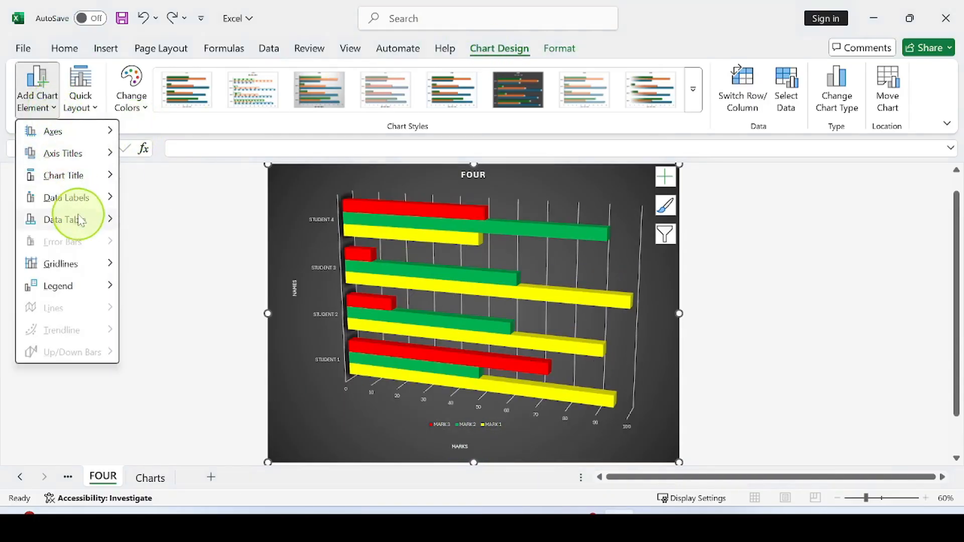
pyautogui.moveTo(90, 226)
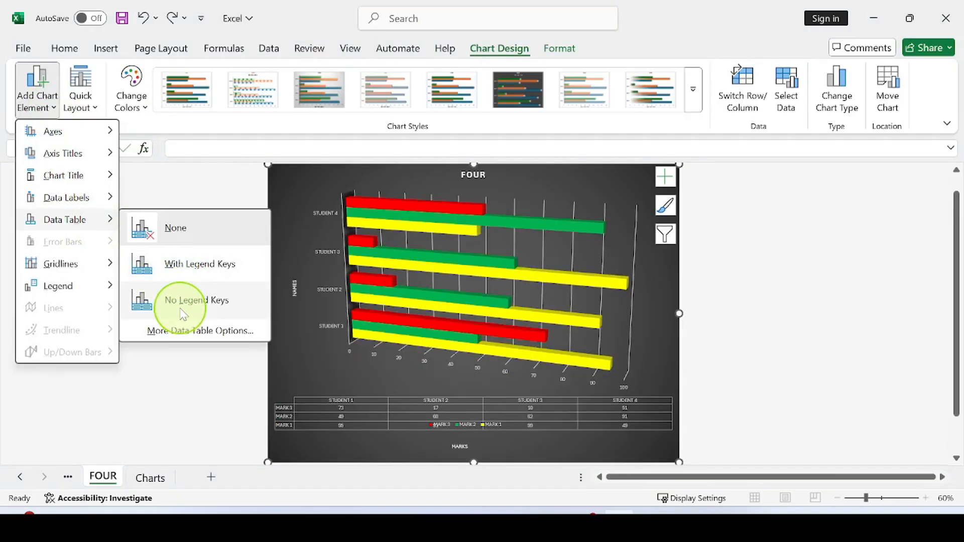
pyautogui.moveTo(51, 269)
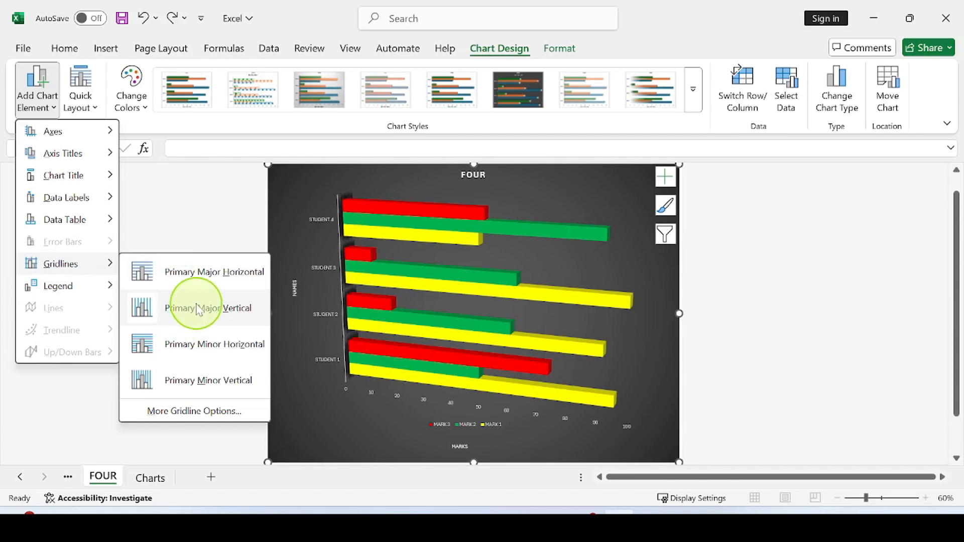
pyautogui.click(198, 309)
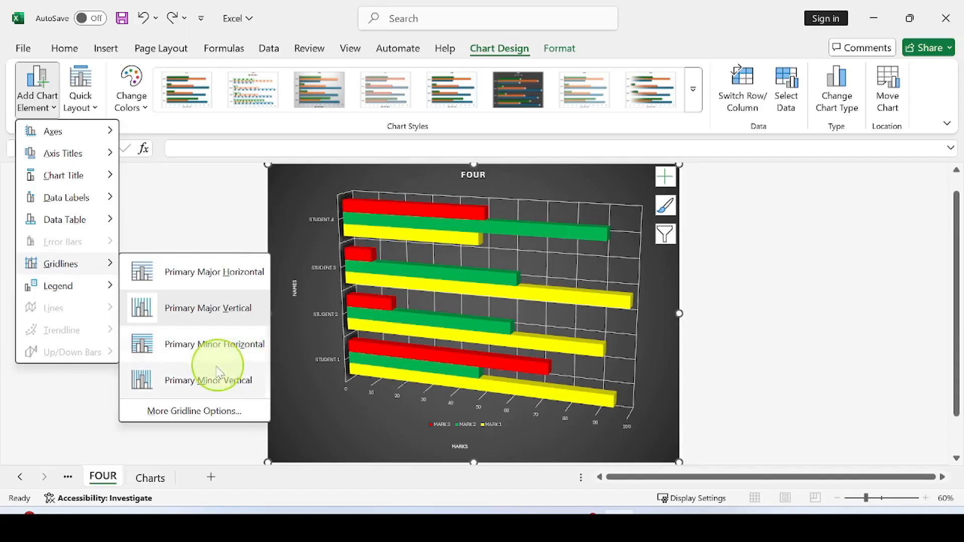
pyautogui.click(197, 383)
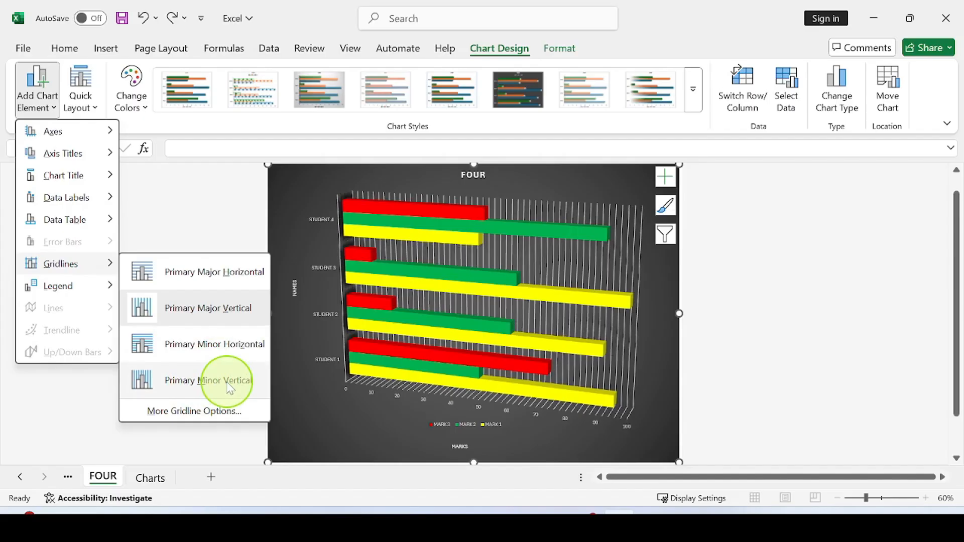
# Position the legend on the right side of the bar chart and deselect the chart
pyautogui.moveTo(73, 289)
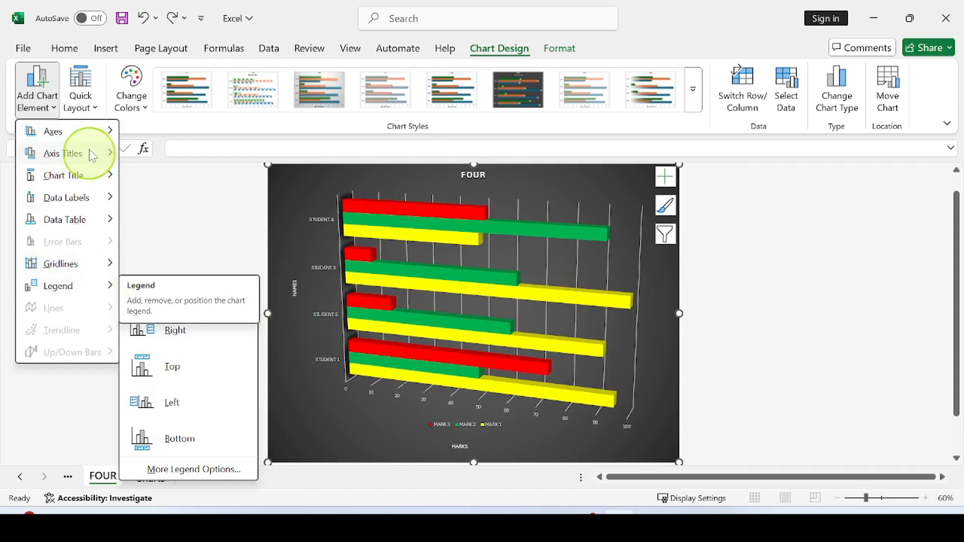
pyautogui.moveTo(80, 132)
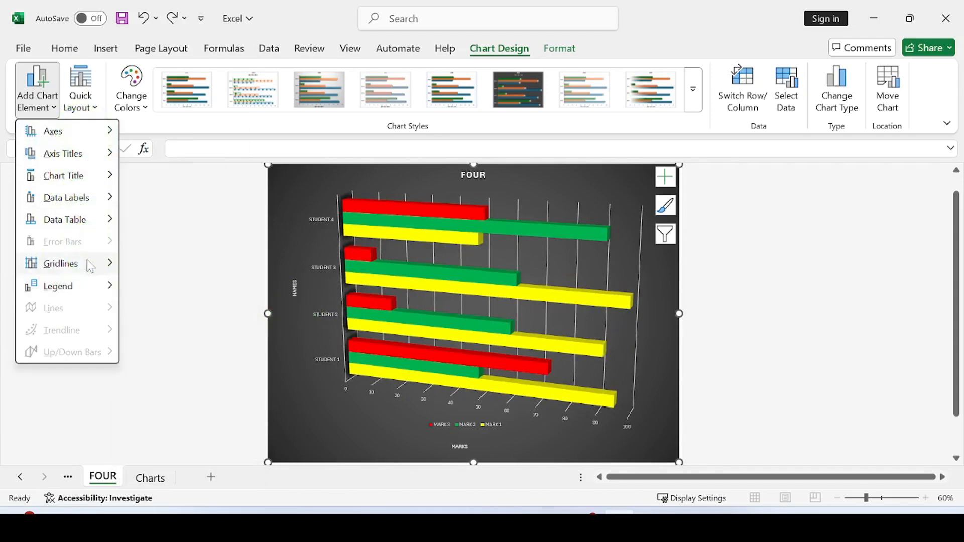
pyautogui.click(110, 292)
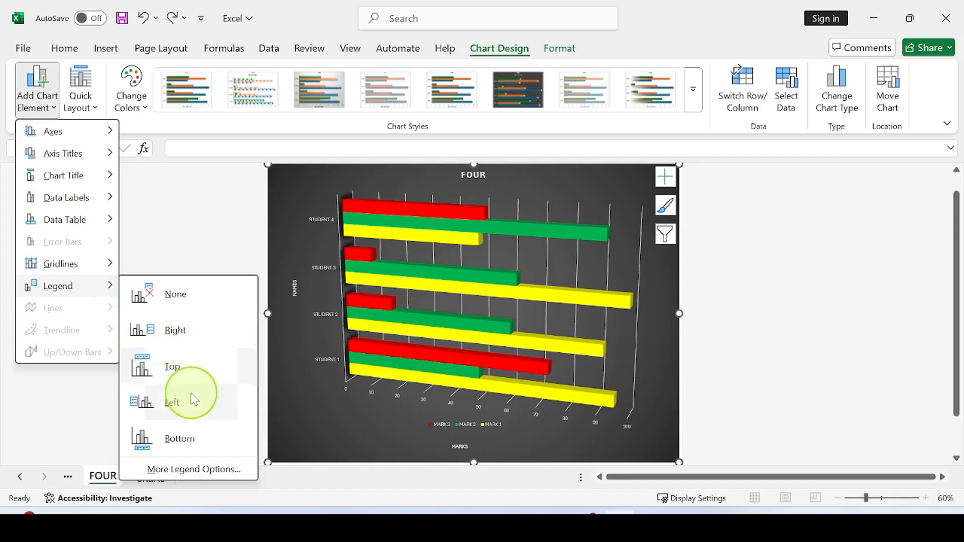
pyautogui.click(208, 337)
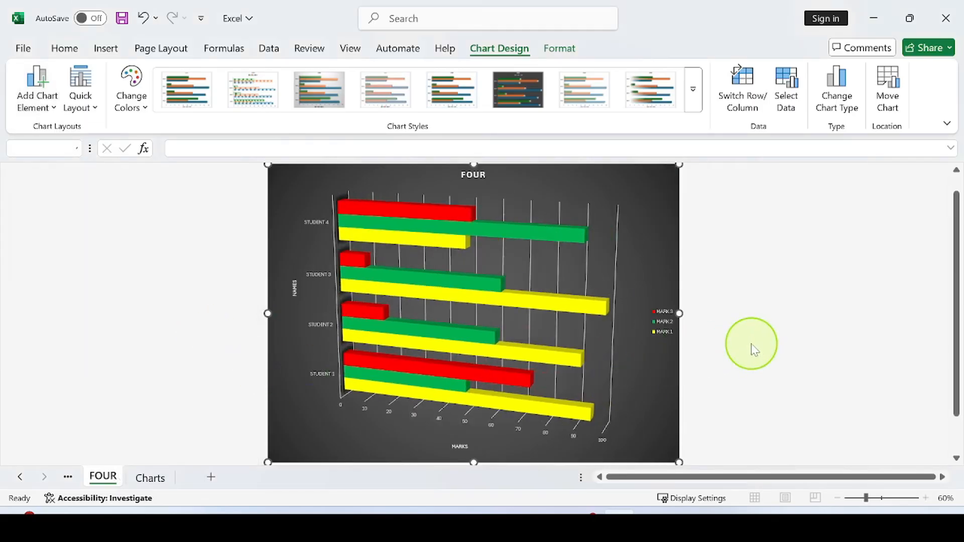
pyautogui.click(751, 354)
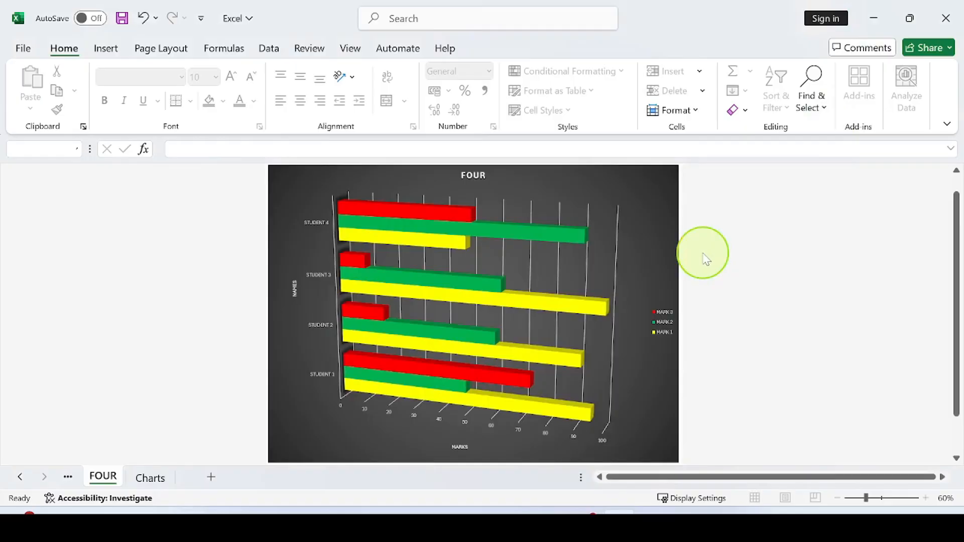